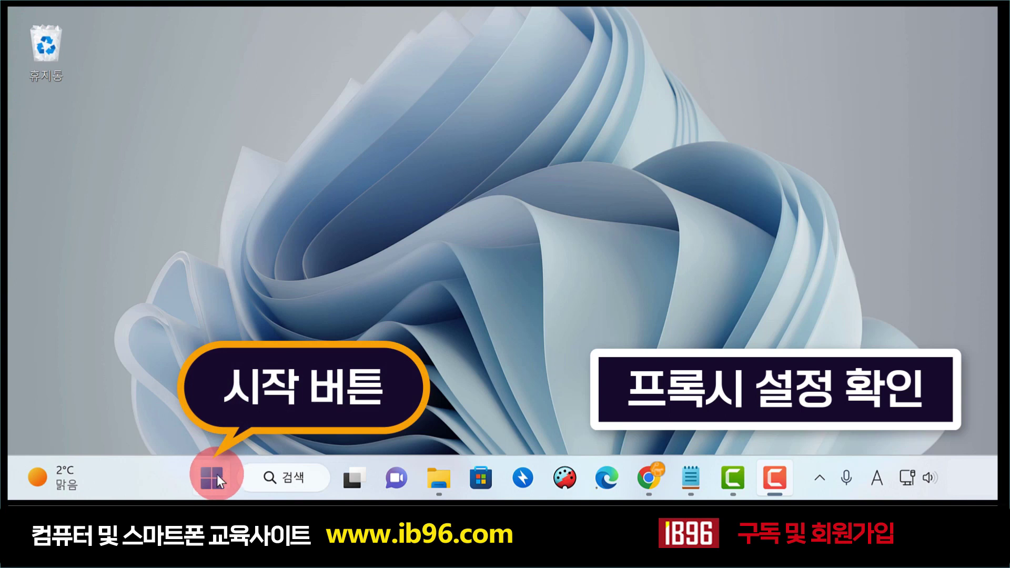
Step: Open the proxy settings in the Windows network and internet settings and turn off automatic proxy detection
{"action": "left_click", "coordinate": [213, 474]}
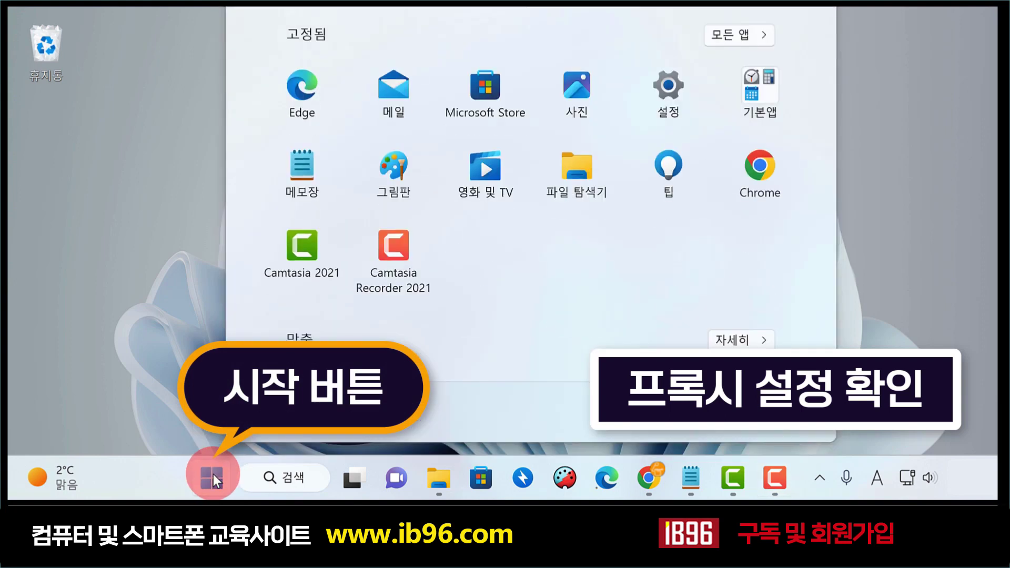
{"action": "left_click", "coordinate": [659, 100]}
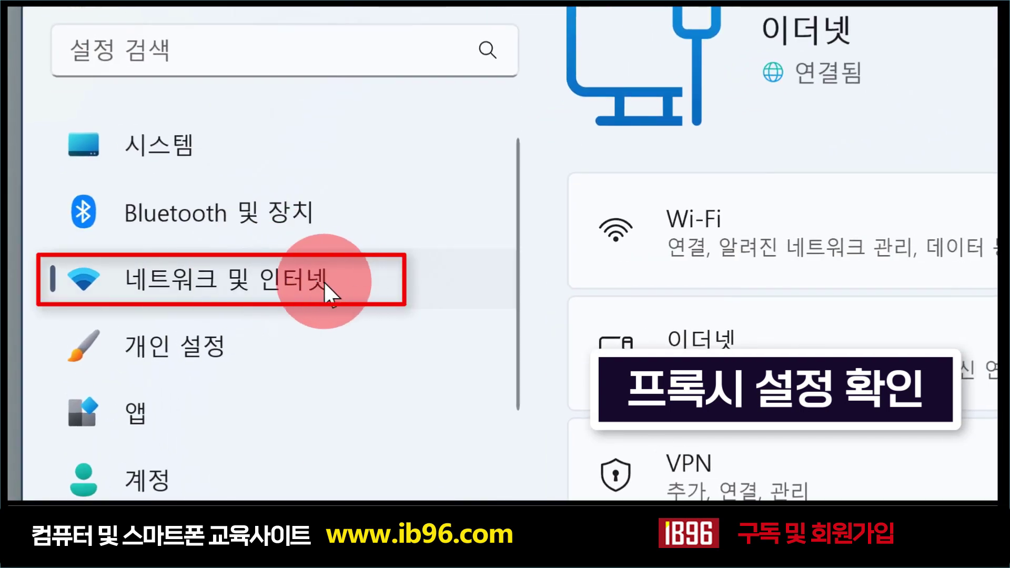
{"action": "scroll", "coordinate": [875, 225], "scroll_direction": "down", "scroll_amount": 5}
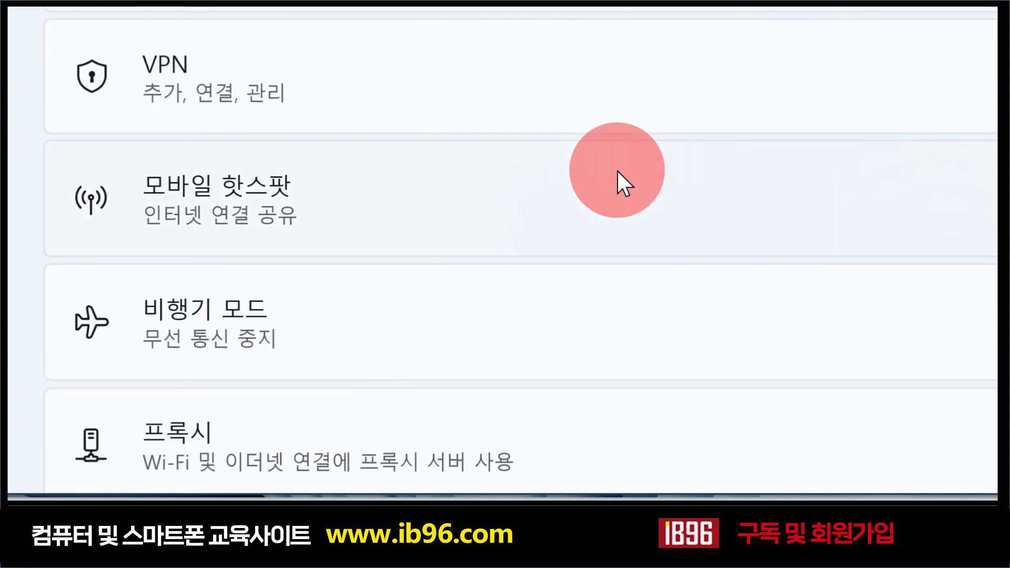
{"action": "scroll", "coordinate": [269, 274], "scroll_direction": "down", "scroll_amount": 3}
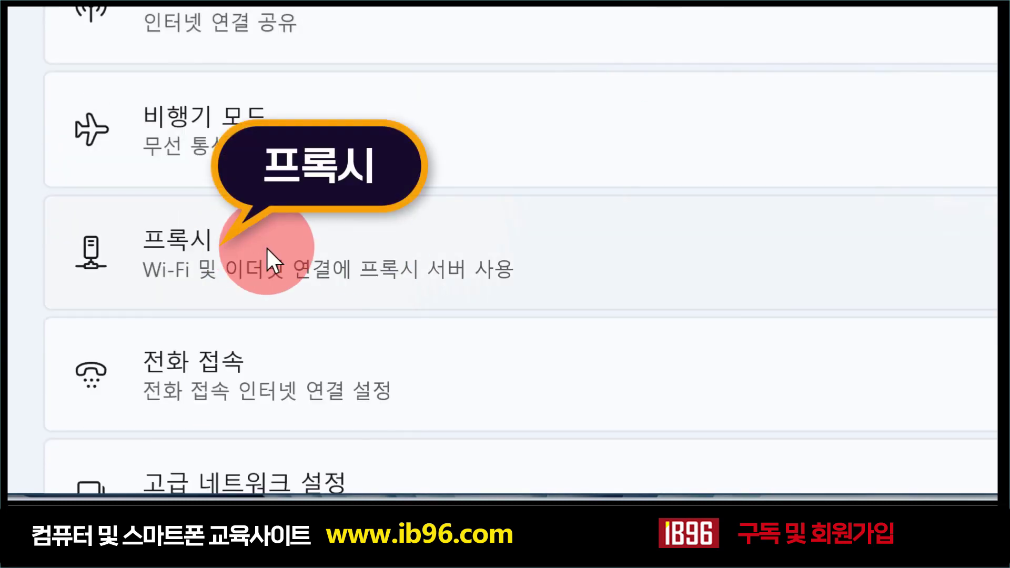
{"action": "scroll", "coordinate": [258, 273], "scroll_direction": "up", "scroll_amount": 1}
{"action": "left_click", "coordinate": [255, 295]}
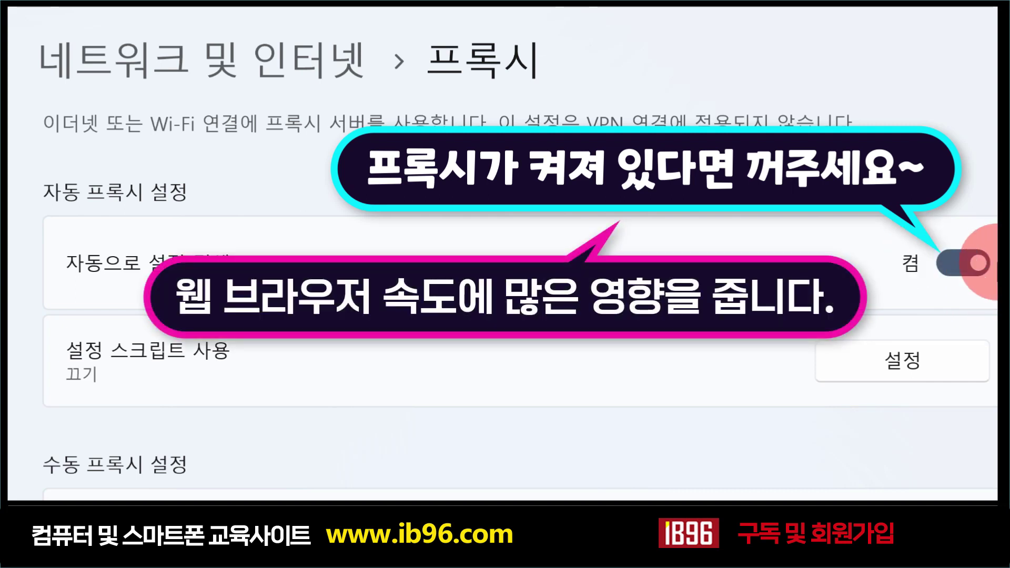
{"action": "left_click", "coordinate": [977, 263]}
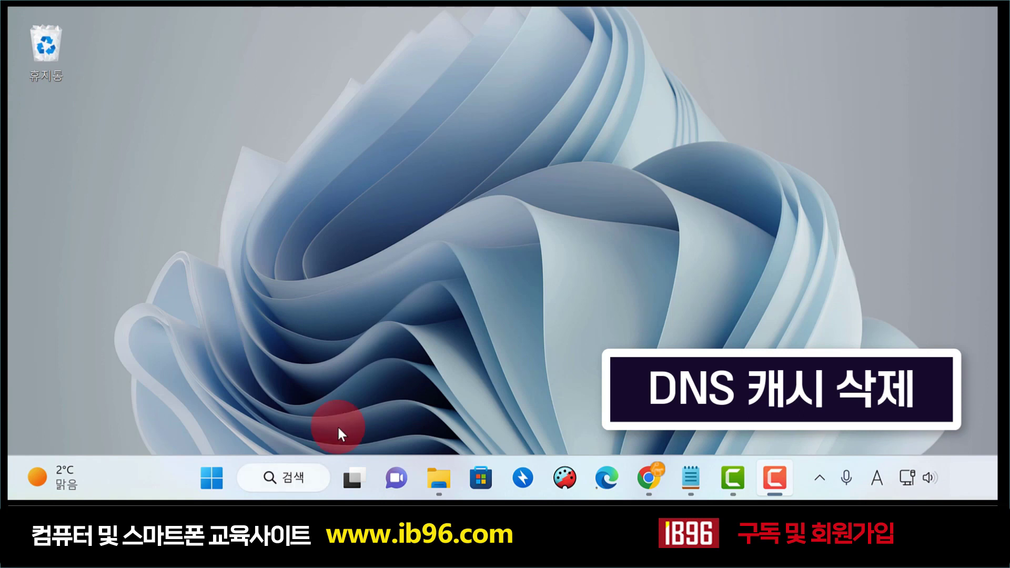
Step: Run Command Prompt as administrator and enter the command ipconfig/flushdns without executing it
{"action": "left_click", "coordinate": [276, 471]}
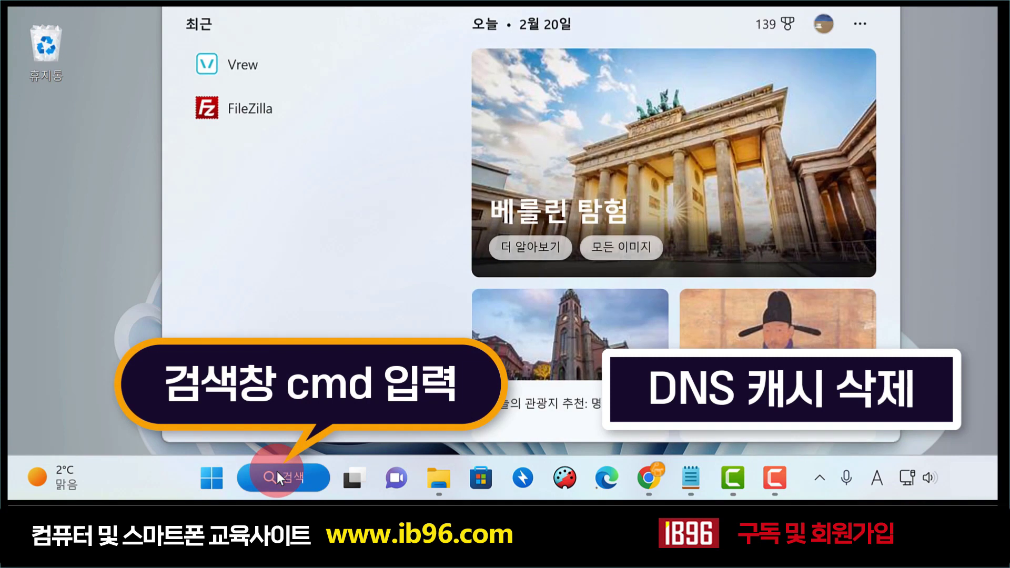
{"action": "type", "text": "cmd"}
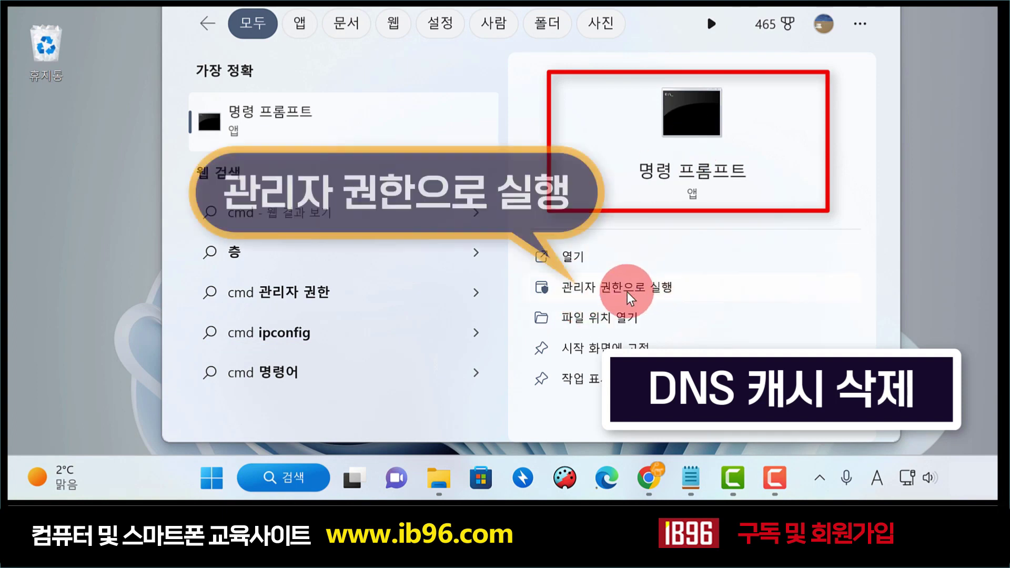
{"action": "left_click", "coordinate": [653, 288]}
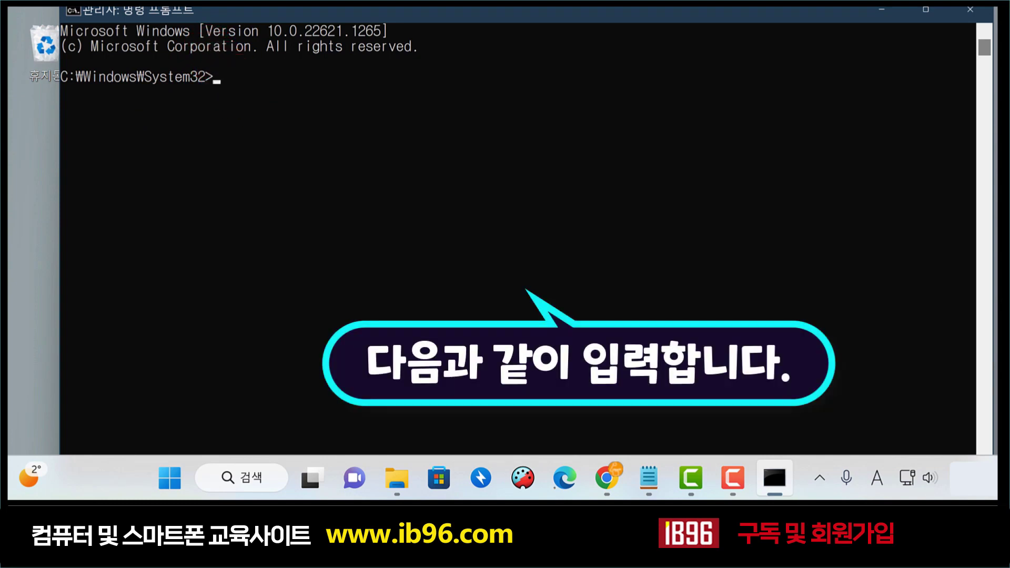
{"action": "type", "text": "ipconfig/"}
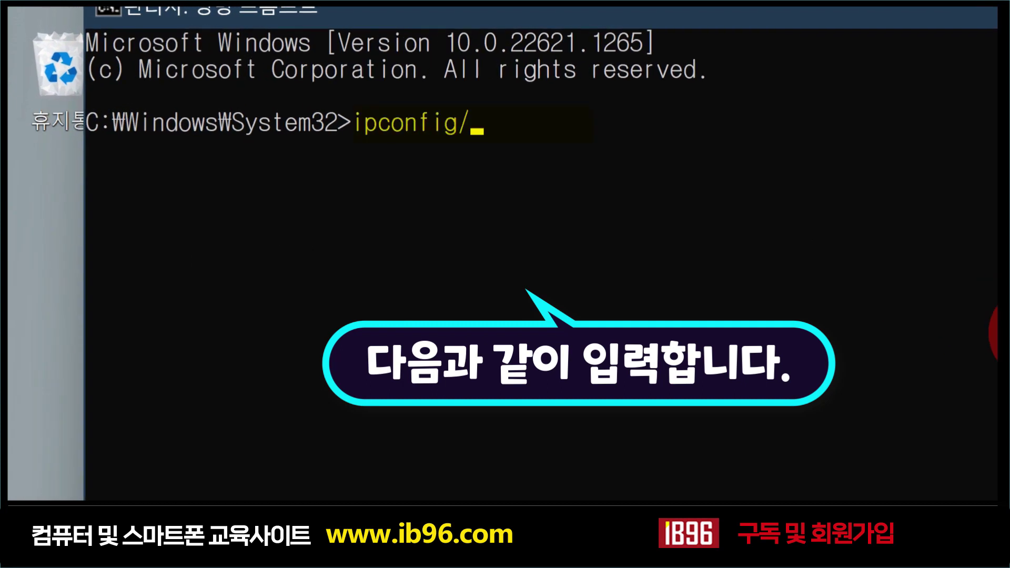
{"action": "type", "text": "flushdns"}
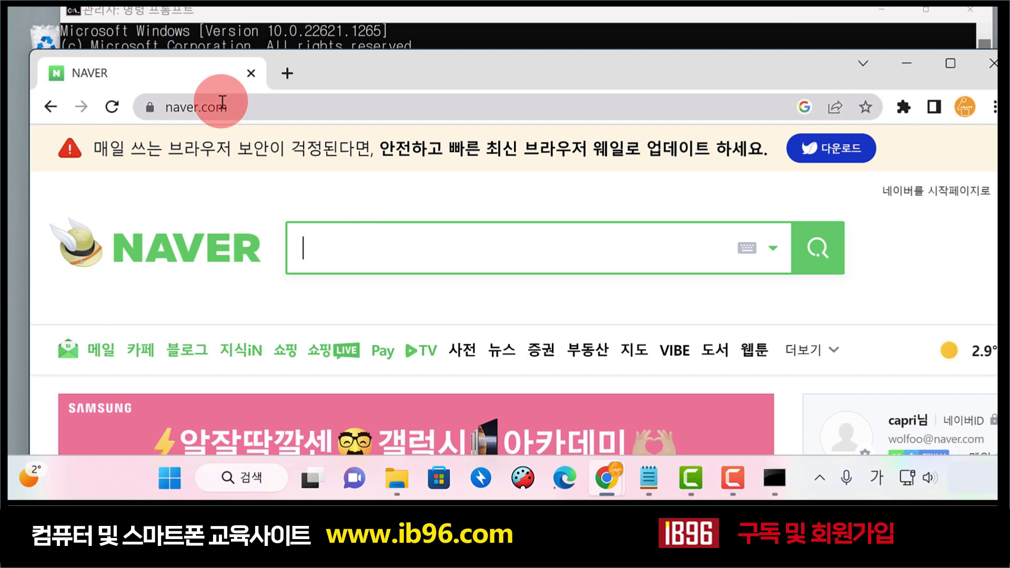
Step: Examine the naver.com address in the browser alongside the flush command, and close the browser
{"action": "left_click", "coordinate": [222, 102]}
{"action": "left_click_drag", "start_coordinate": [342, 107], "coordinate": [159, 110]}
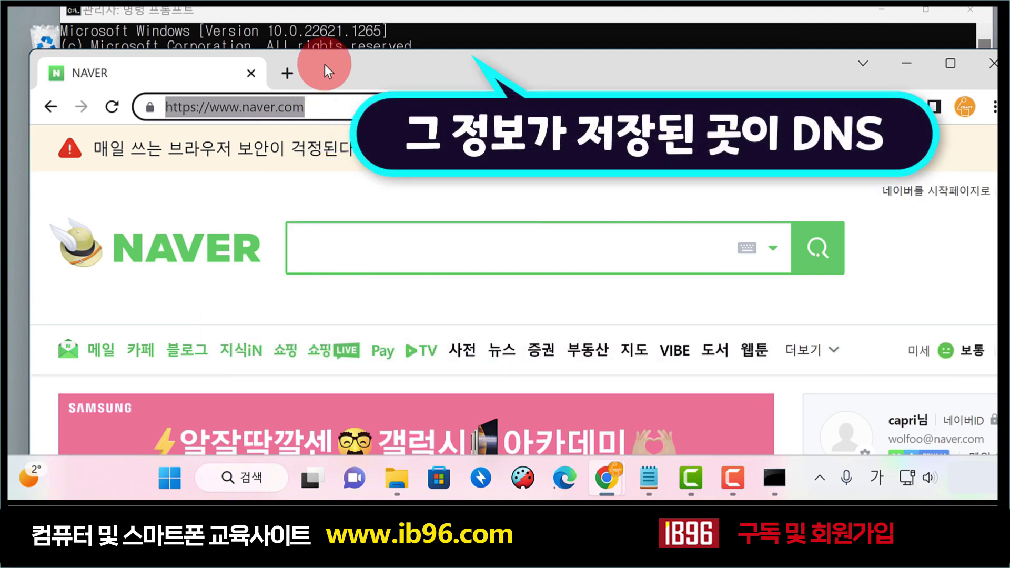
{"action": "left_click_drag", "start_coordinate": [325, 59], "coordinate": [324, 224]}
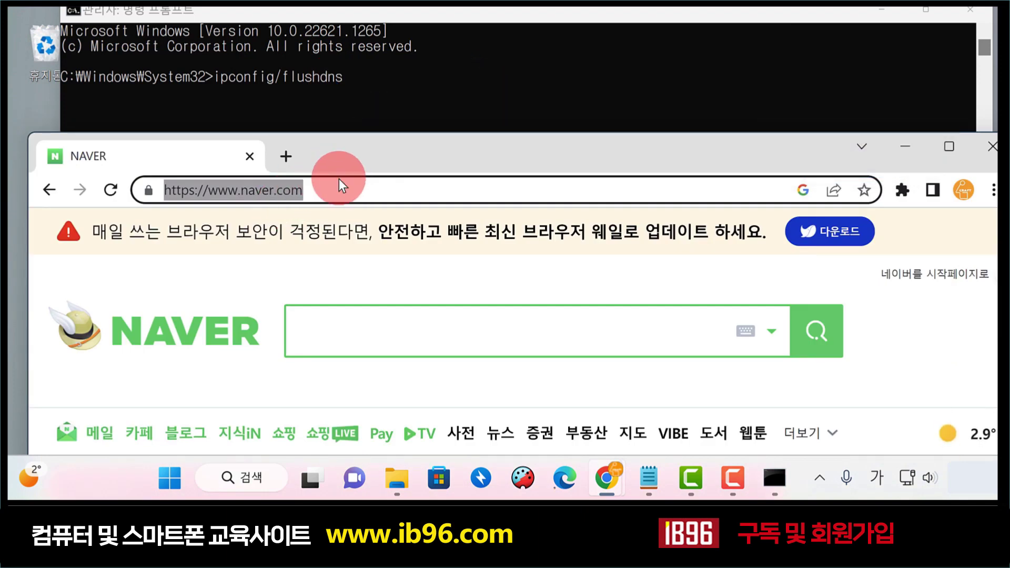
{"action": "left_click_drag", "start_coordinate": [309, 191], "coordinate": [147, 192]}
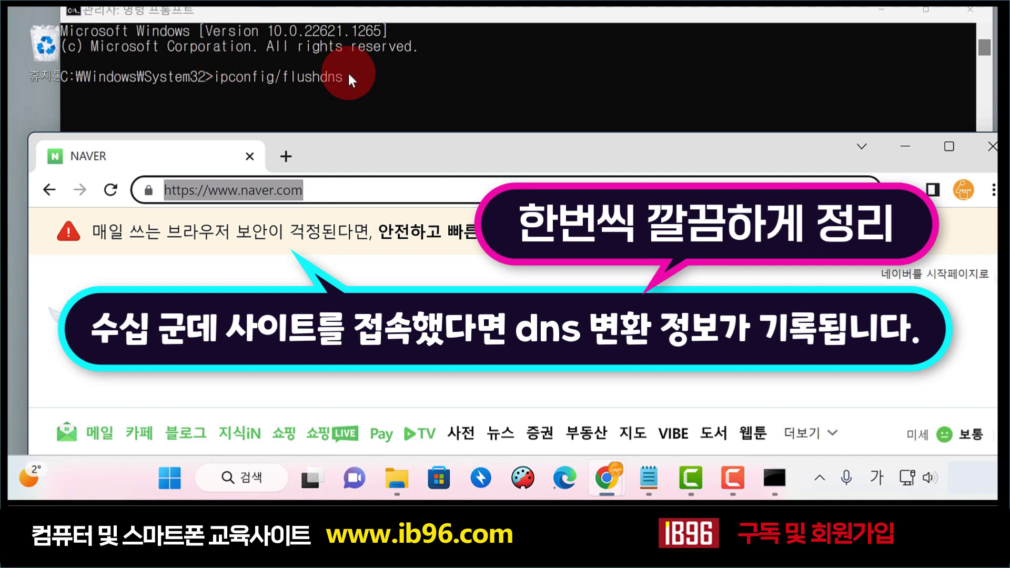
{"action": "left_click", "coordinate": [992, 146]}
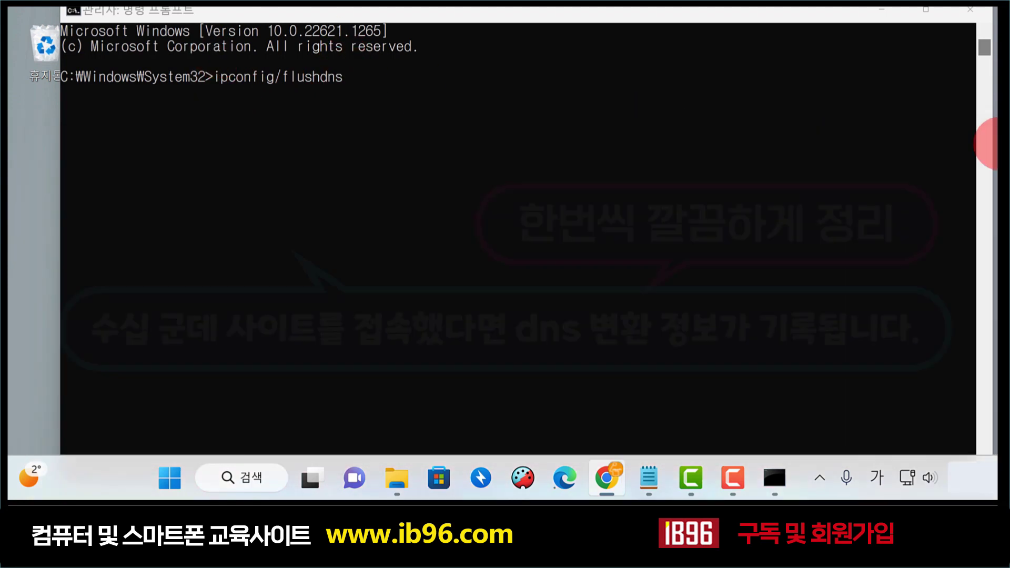
Step: Execute the entered ipconfig/flushdns command to clear the DNS cache, and close Command Prompt
{"action": "left_click", "coordinate": [315, 110]}
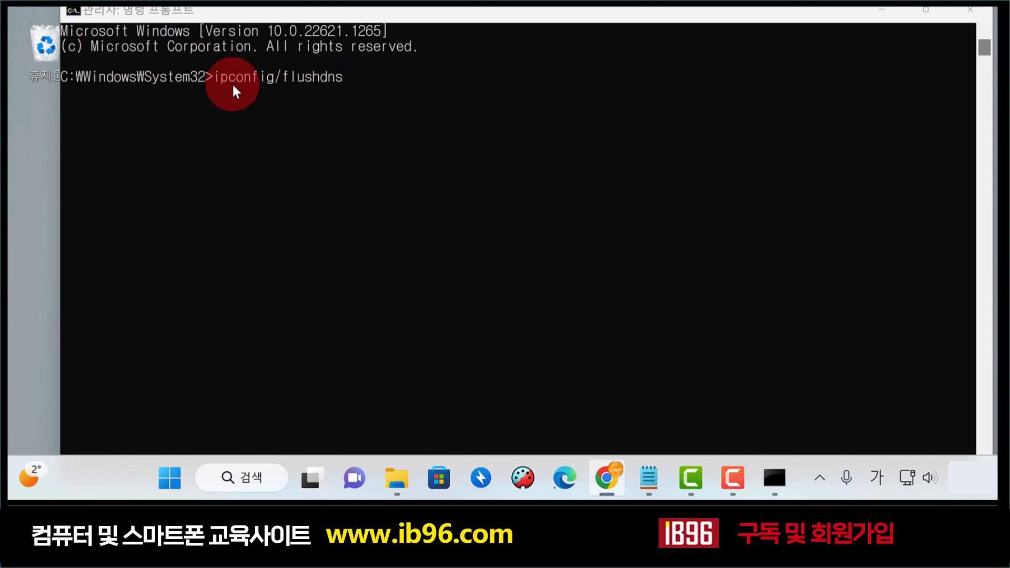
{"action": "left_click", "coordinate": [307, 83]}
{"action": "key", "text": "Return"}
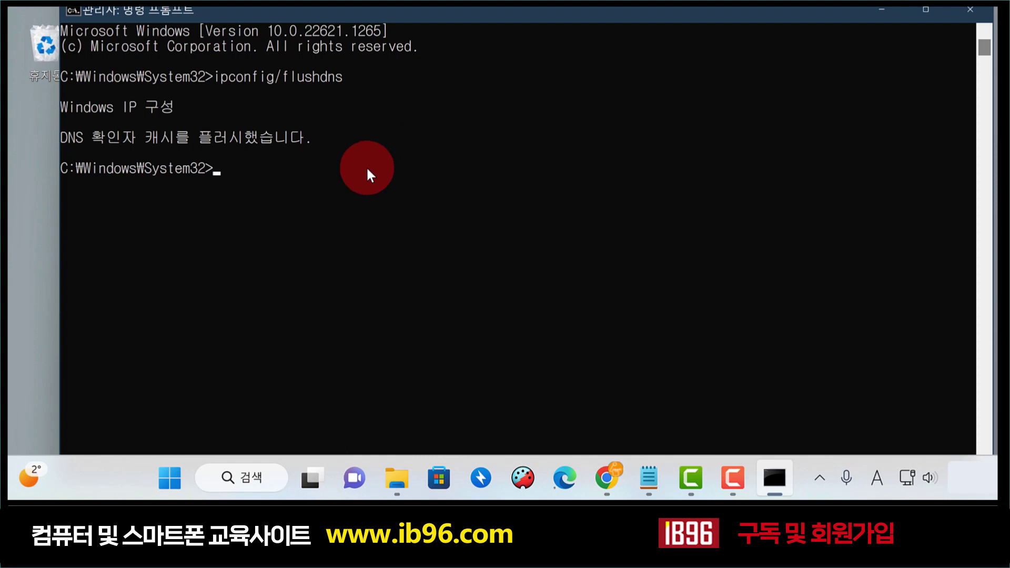
{"action": "left_click", "coordinate": [976, 8]}
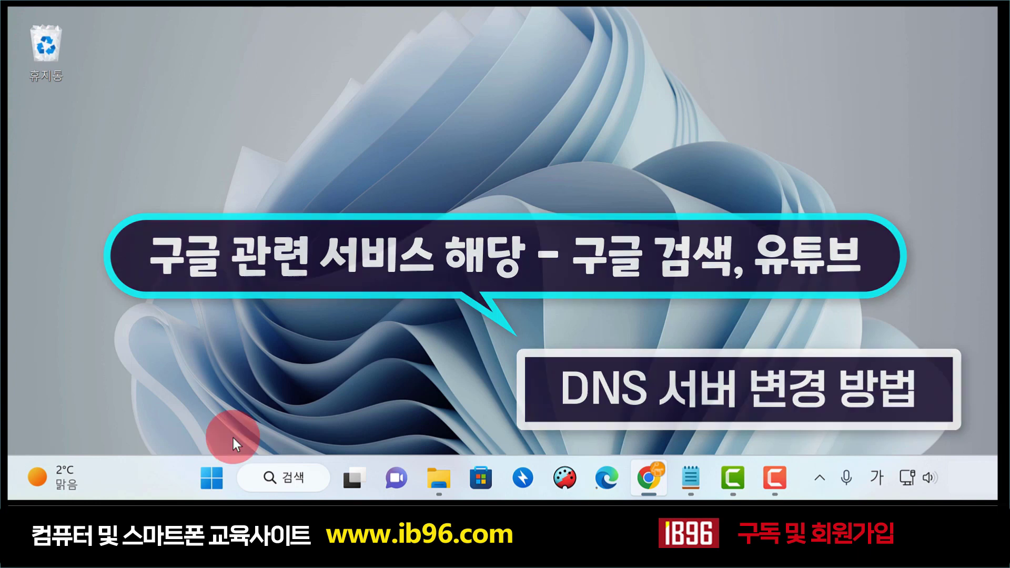
Step: Open the other network adapter options (기타 네트워크 어댑터 옵션) from the advanced network settings in Windows Settings
{"action": "left_click", "coordinate": [212, 477]}
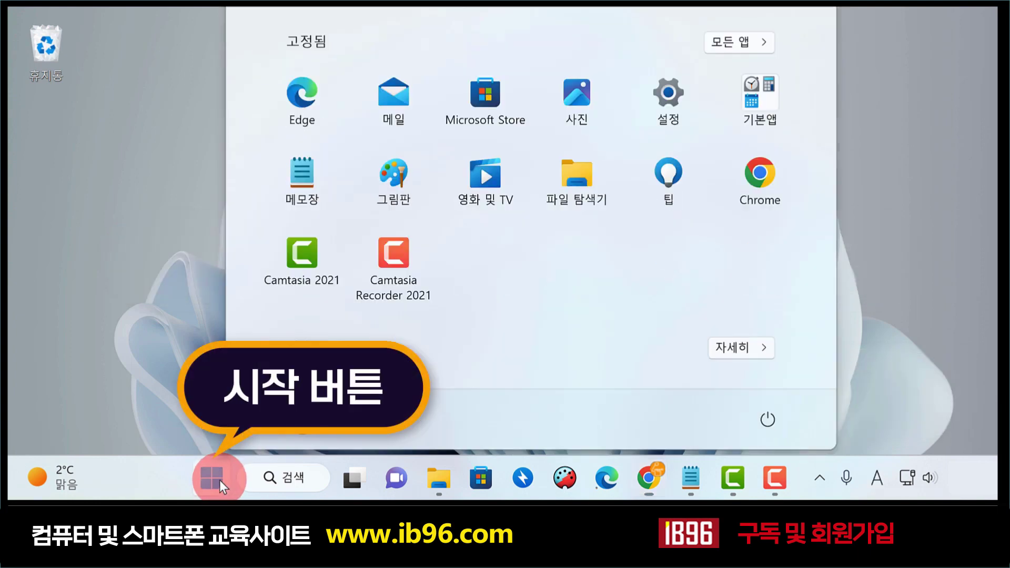
{"action": "left_click", "coordinate": [666, 83]}
{"action": "left_click", "coordinate": [169, 262]}
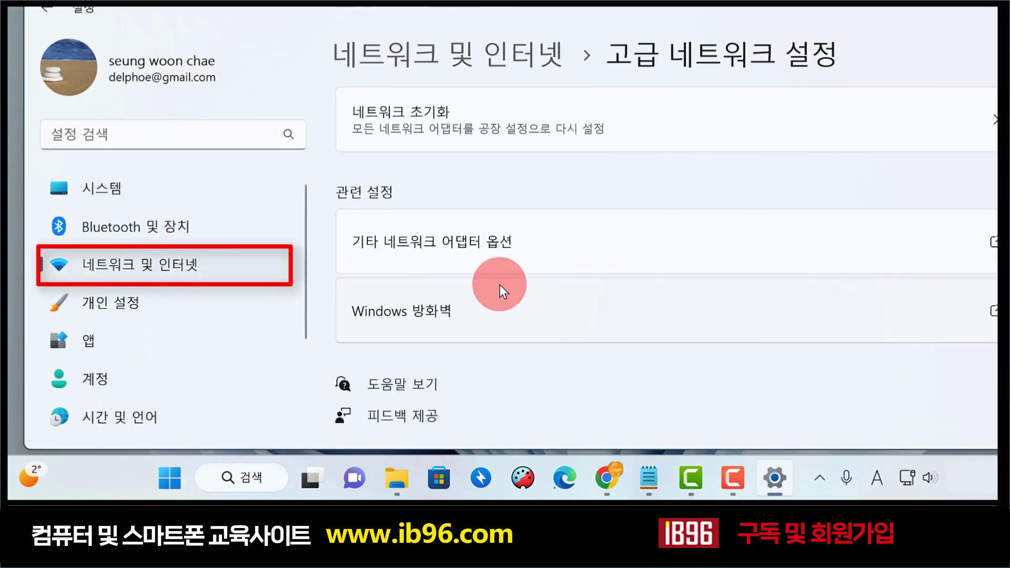
{"action": "left_click", "coordinate": [483, 244]}
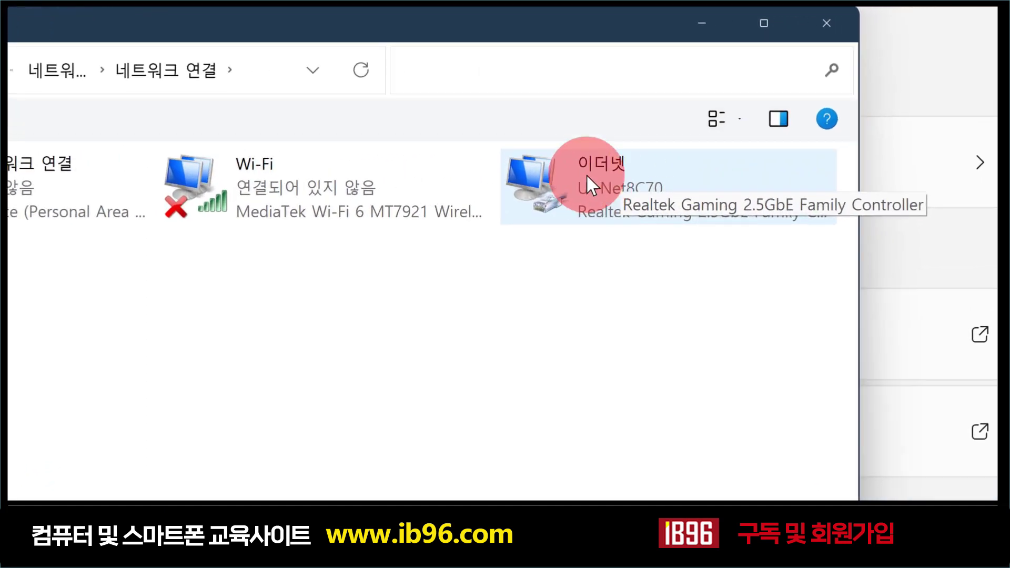
Step: Open the Internet Protocol Version 4 (TCP/IPv4) properties of the 이더넷 connection
{"action": "right_click", "coordinate": [586, 176]}
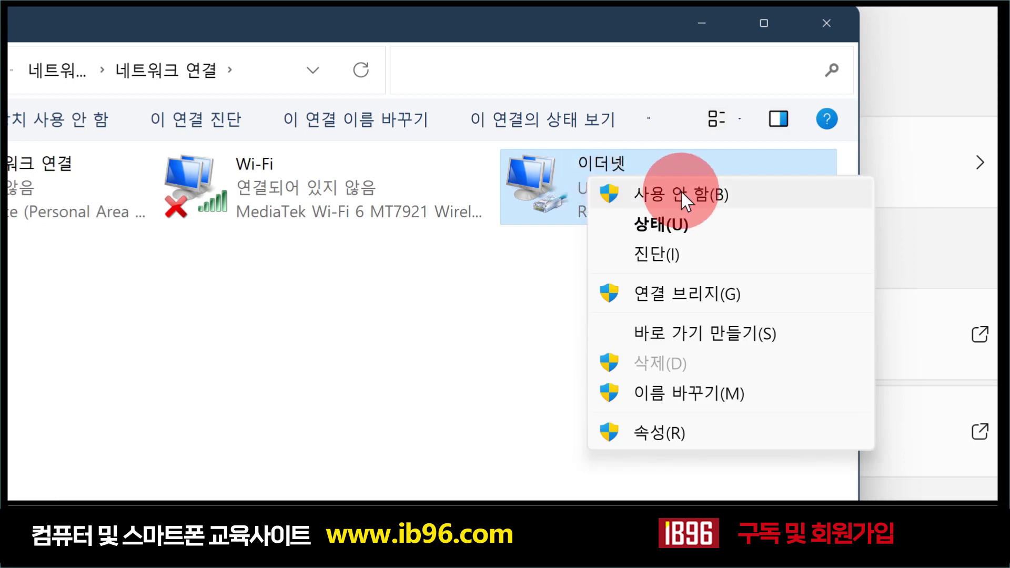
{"action": "left_click", "coordinate": [666, 433]}
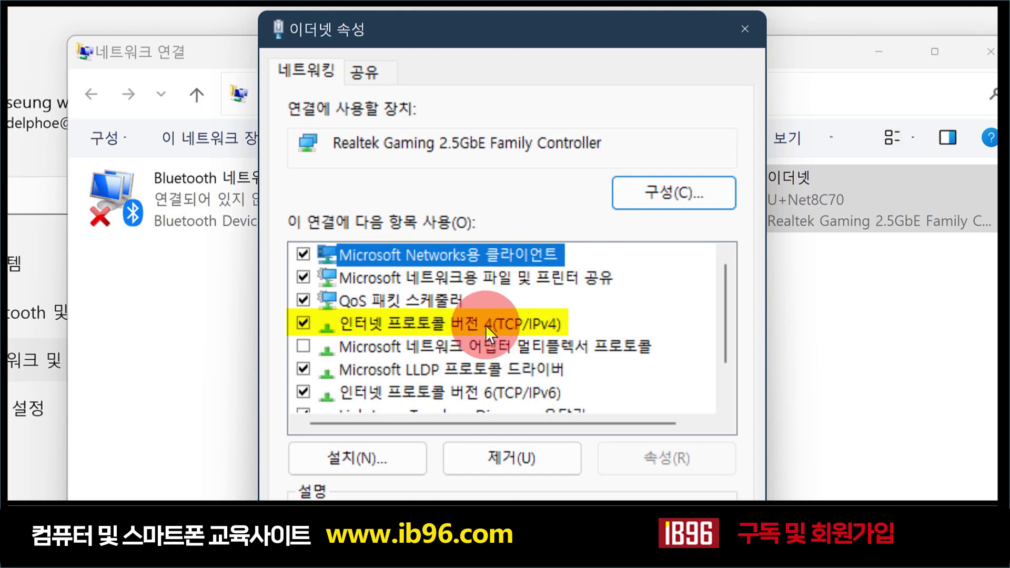
{"action": "left_click", "coordinate": [485, 325]}
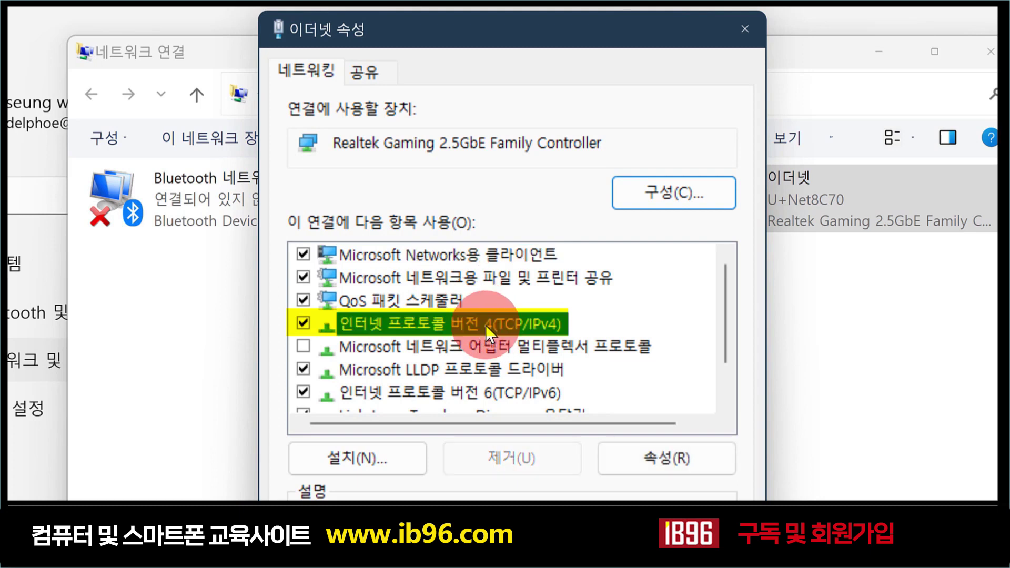
{"action": "left_click", "coordinate": [665, 461]}
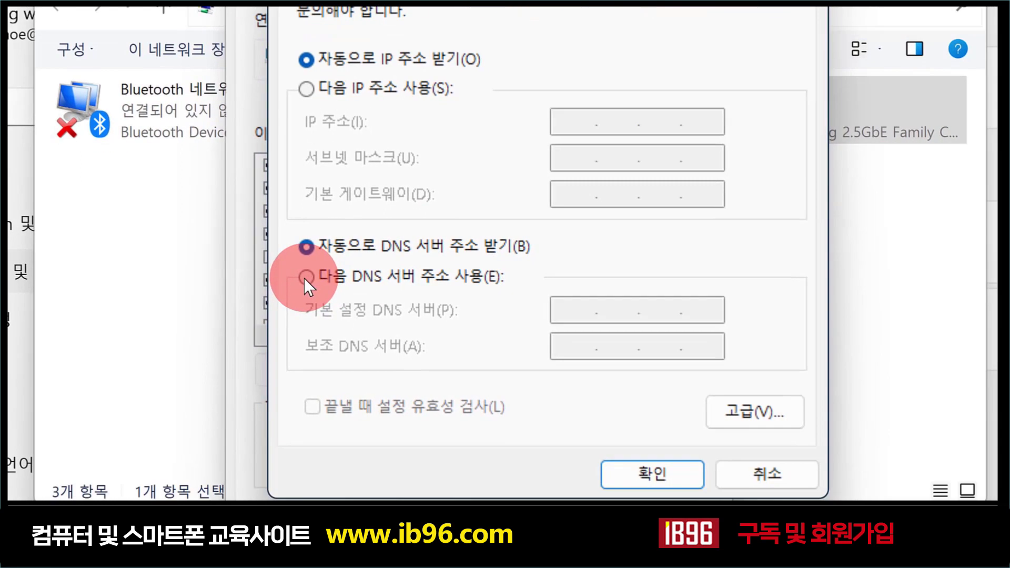
Step: Specify the DNS servers manually, with 8.8.8.8 as the preferred server and 8.8.4.4 as the alternate
{"action": "left_click", "coordinate": [345, 355]}
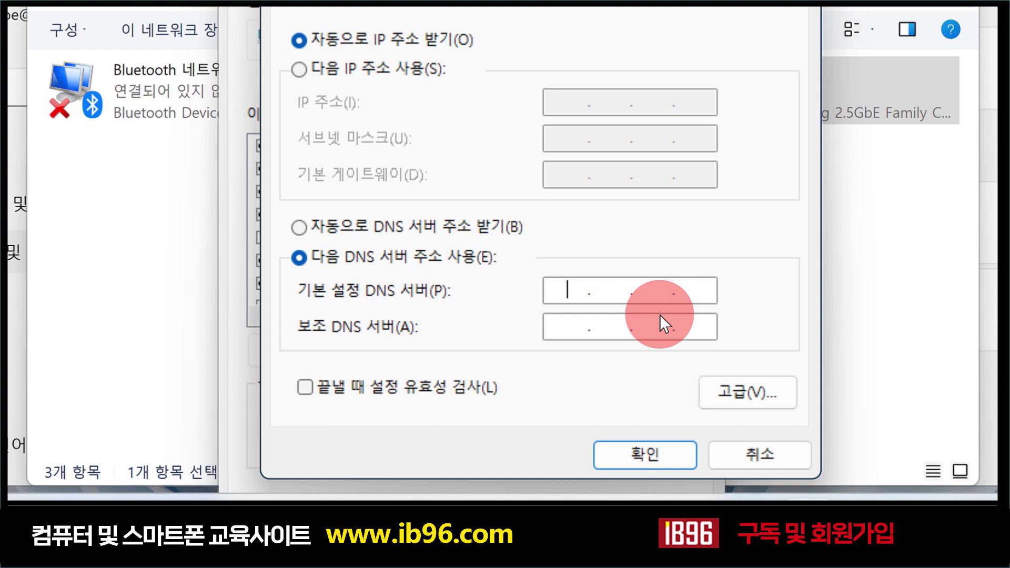
{"action": "type", "text": "8.8.8"}
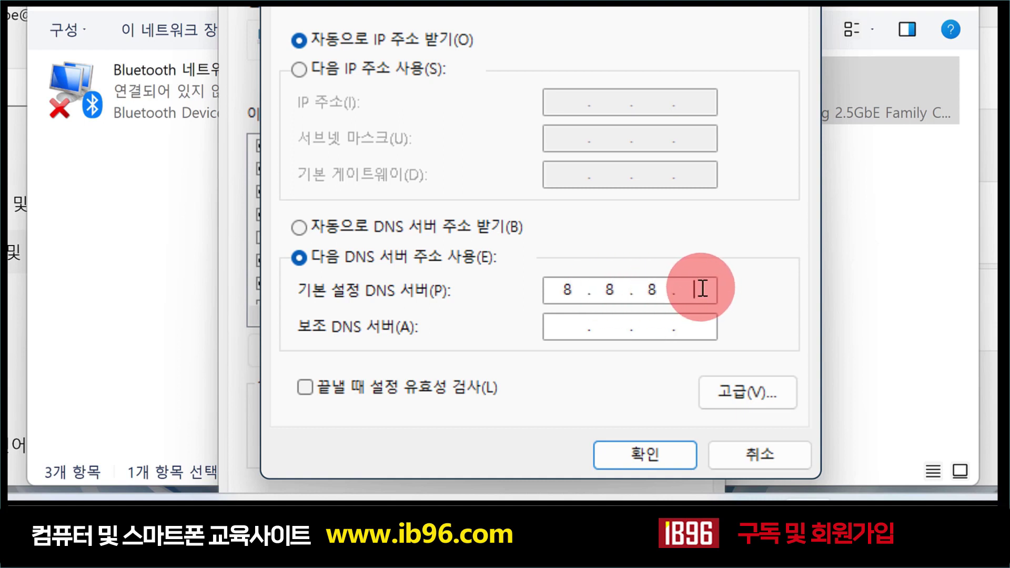
{"action": "type", "text": ".8"}
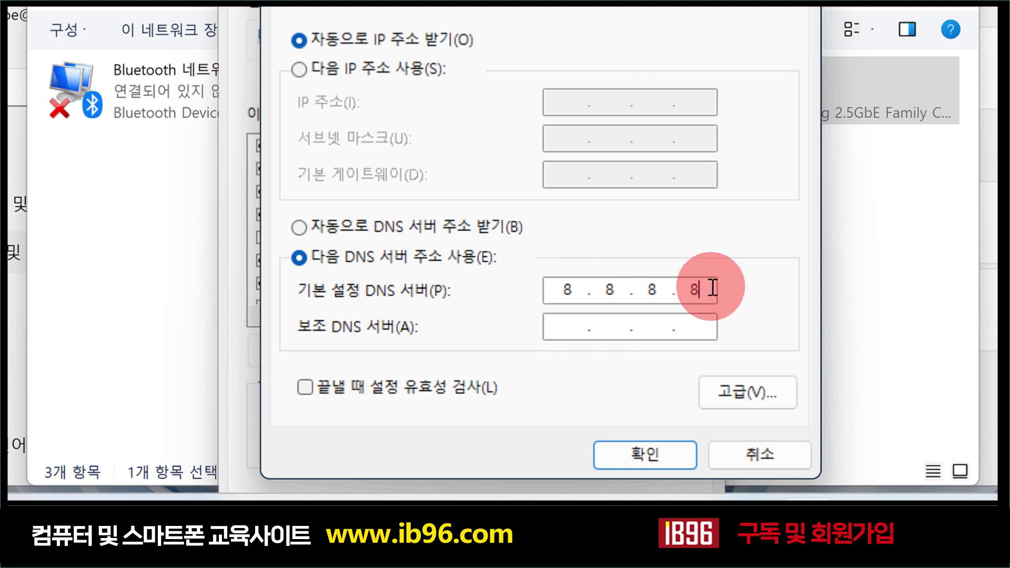
{"action": "left_click", "coordinate": [563, 327]}
{"action": "type", "text": "8.8"}
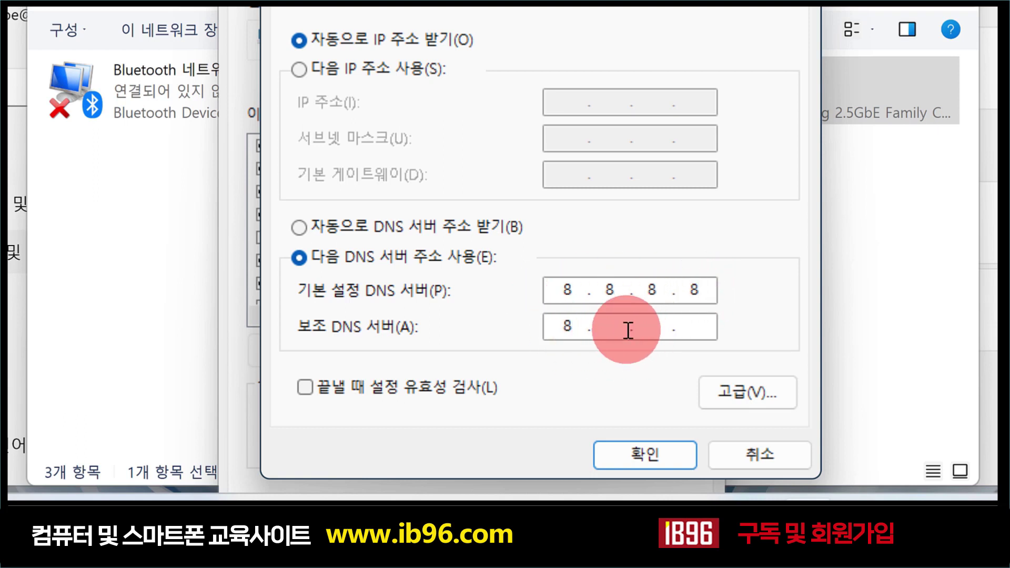
{"action": "type", "text": ".4.4"}
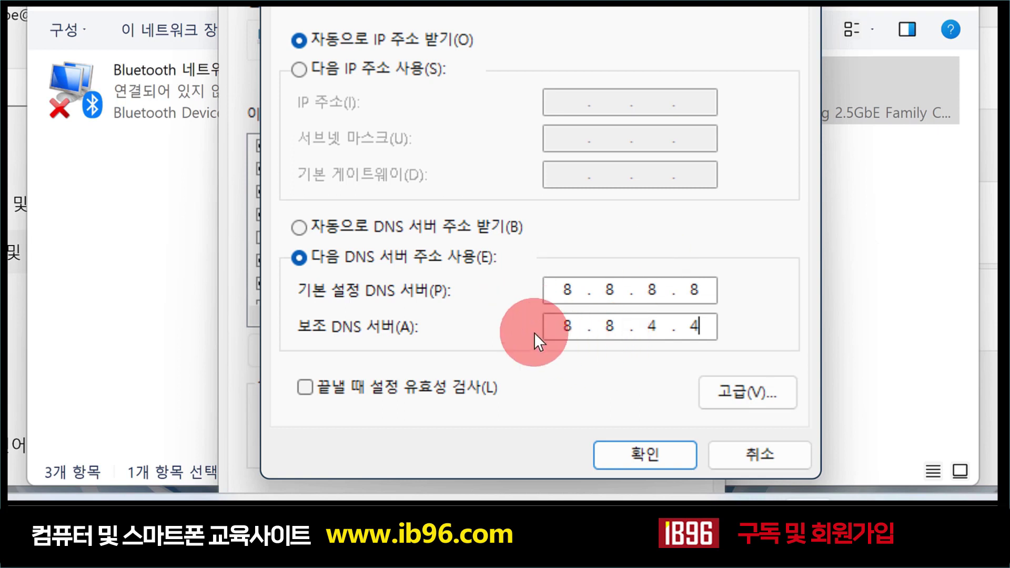
Step: Switch the connection back to obtaining its DNS server address automatically
{"action": "left_click", "coordinate": [297, 227]}
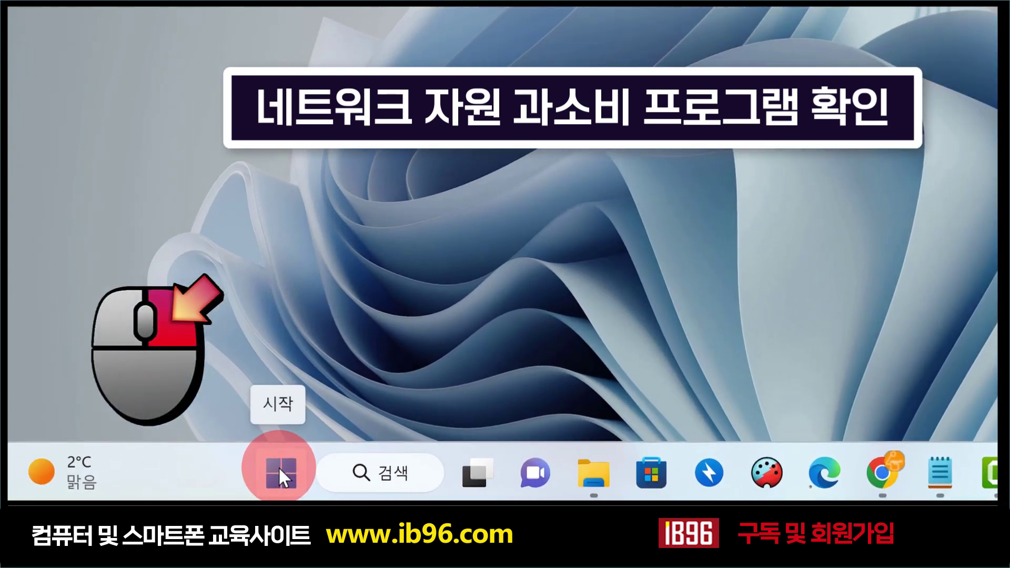
Step: Open Task Manager, show its performance (성능) view and launch Resource Monitor (리소스 모니터) from it
{"action": "right_click", "coordinate": [278, 466]}
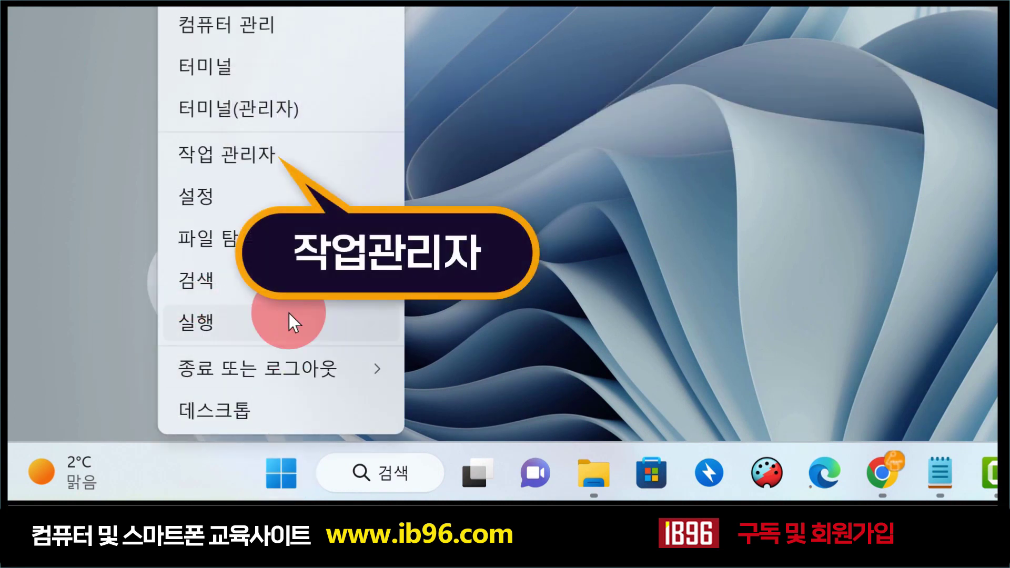
{"action": "left_click", "coordinate": [270, 163]}
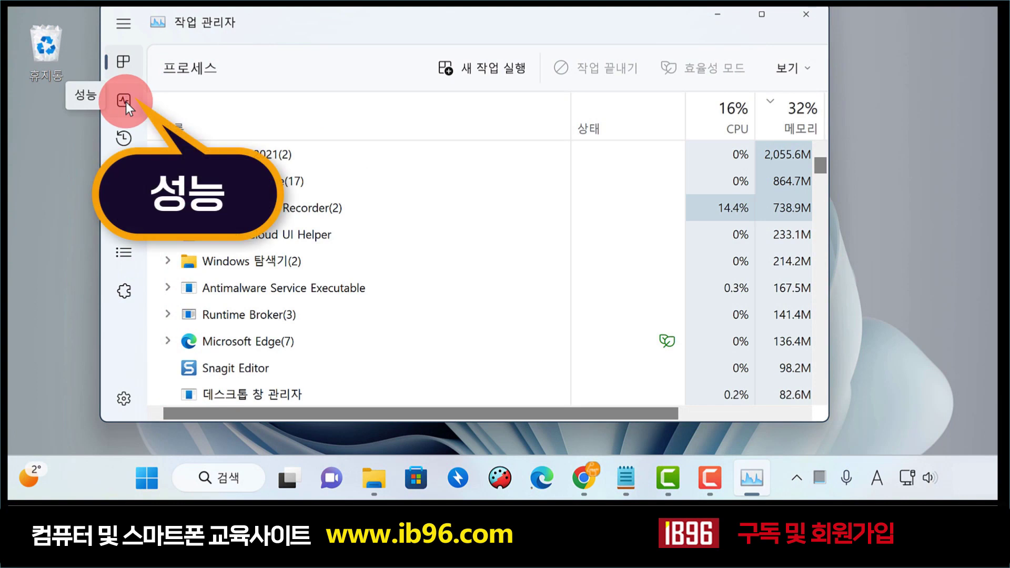
{"action": "left_click", "coordinate": [125, 102]}
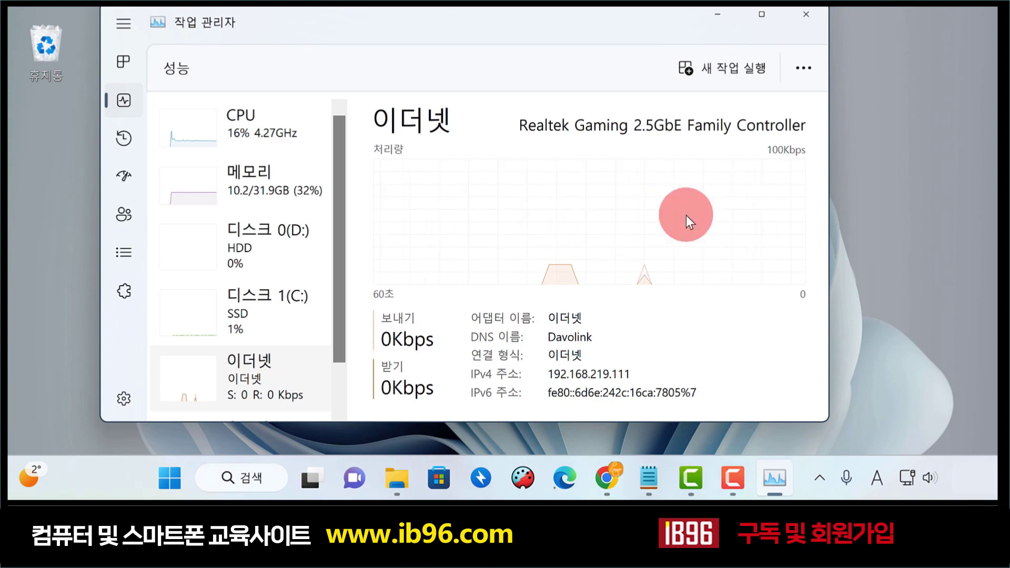
{"action": "left_click", "coordinate": [804, 70]}
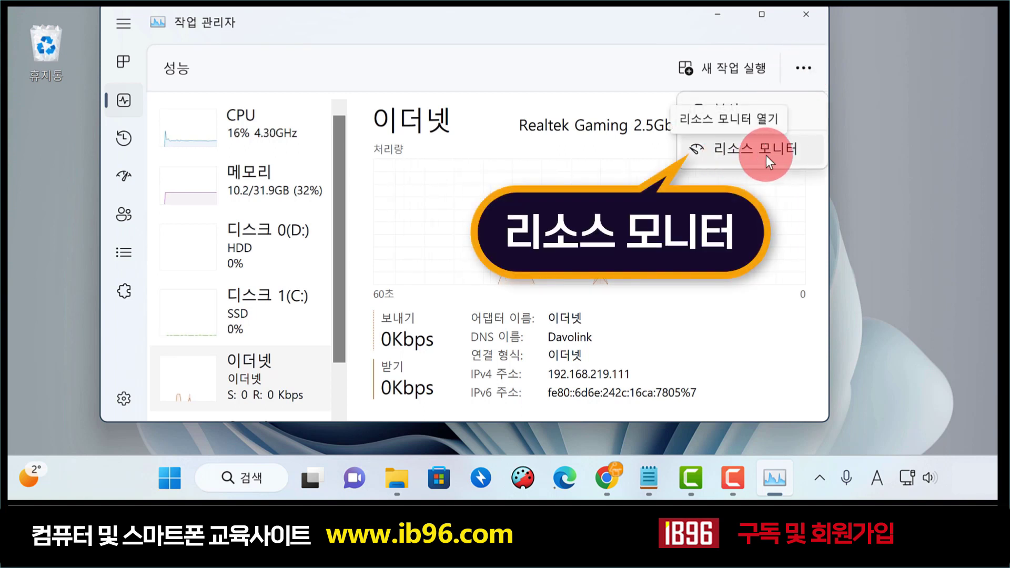
{"action": "left_click", "coordinate": [790, 152]}
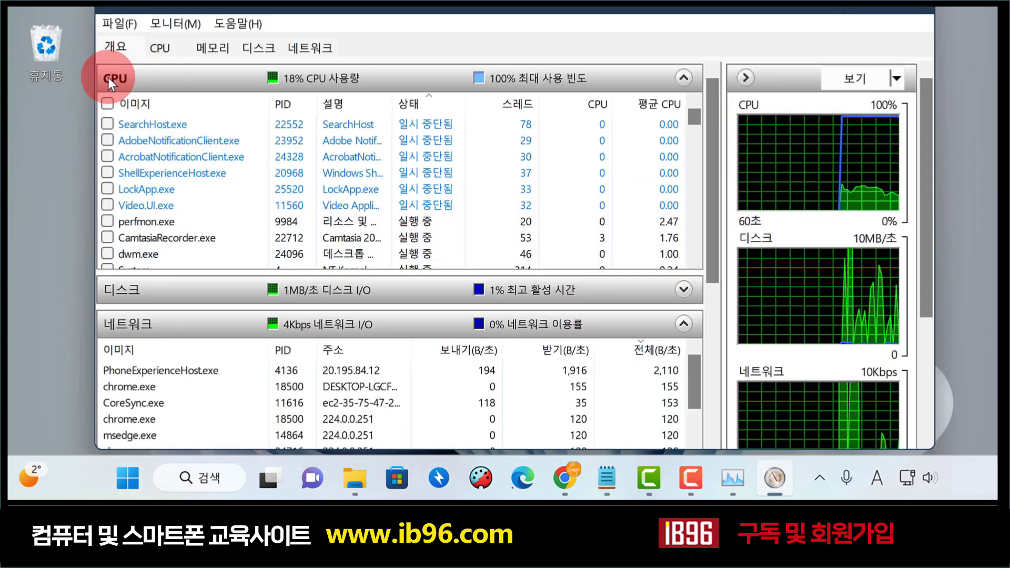
Step: Examine the running processes, their network (네트워크) send and receive activity and the usage graphs in Resource Monitor
{"action": "scroll", "coordinate": [248, 240], "scroll_direction": "down", "scroll_amount": 3}
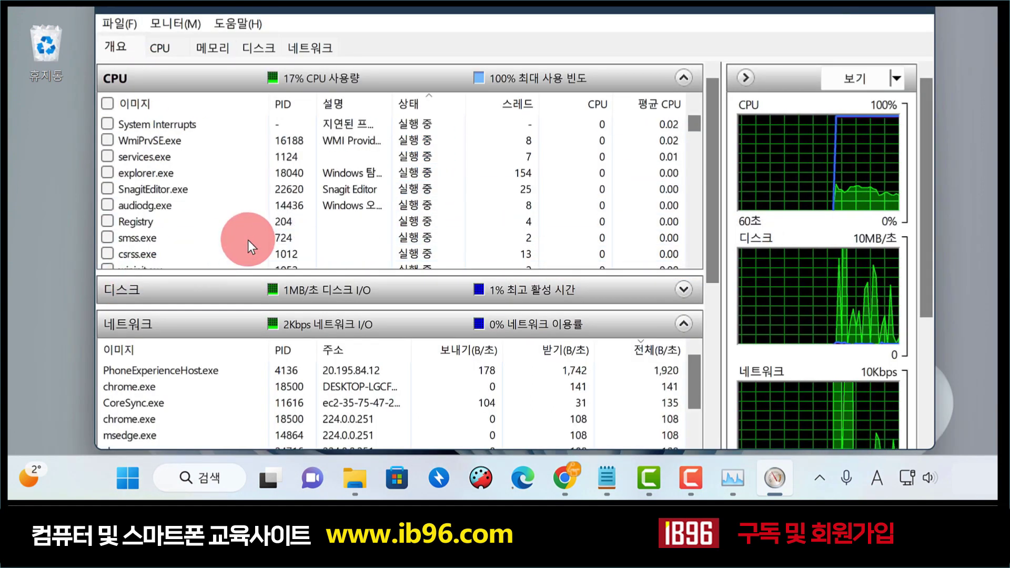
{"action": "left_click", "coordinate": [146, 324]}
{"action": "left_click", "coordinate": [146, 324]}
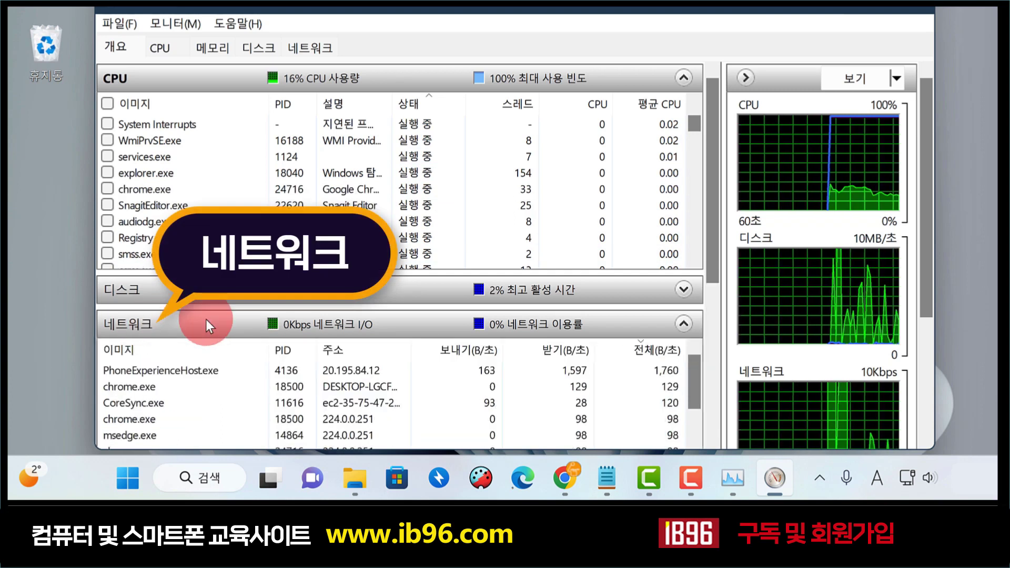
{"action": "left_click_drag", "start_coordinate": [715, 259], "coordinate": [714, 345]}
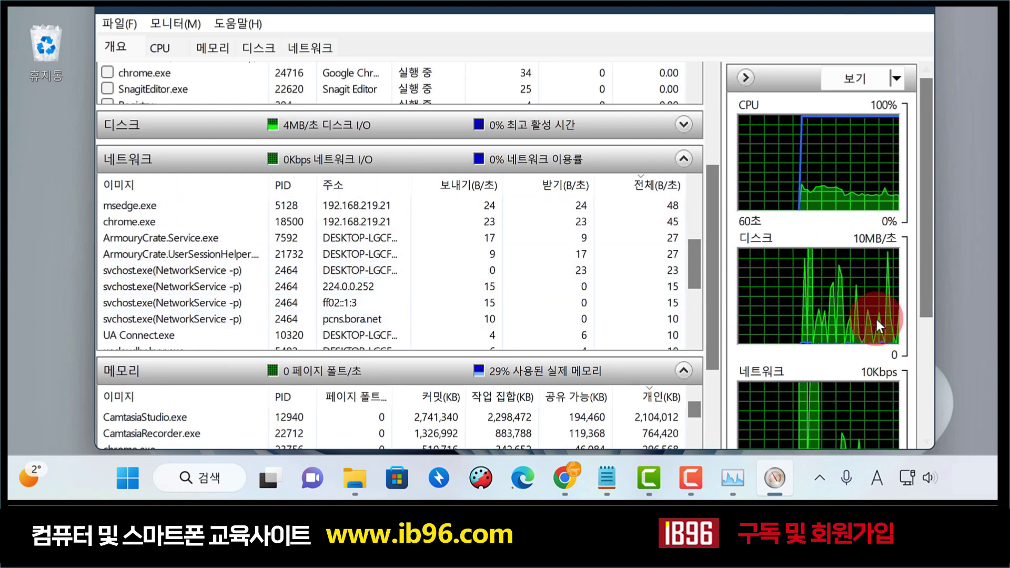
{"action": "left_click_drag", "start_coordinate": [926, 134], "coordinate": [941, 258]}
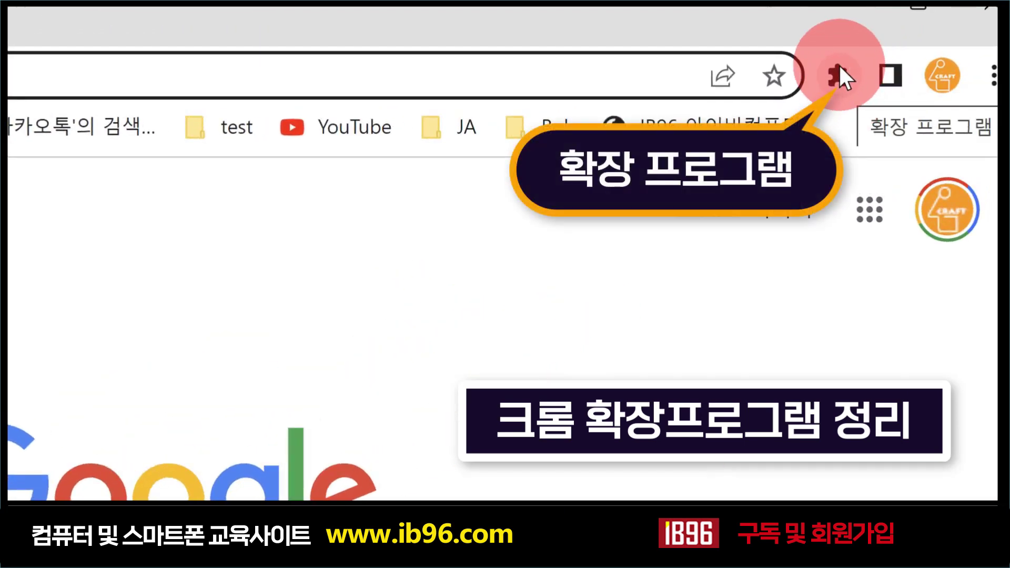
Step: Switch to Chrome, open the extension management page (확장 프로그램 관리) and look through the installed extensions
{"action": "left_click", "coordinate": [848, 74]}
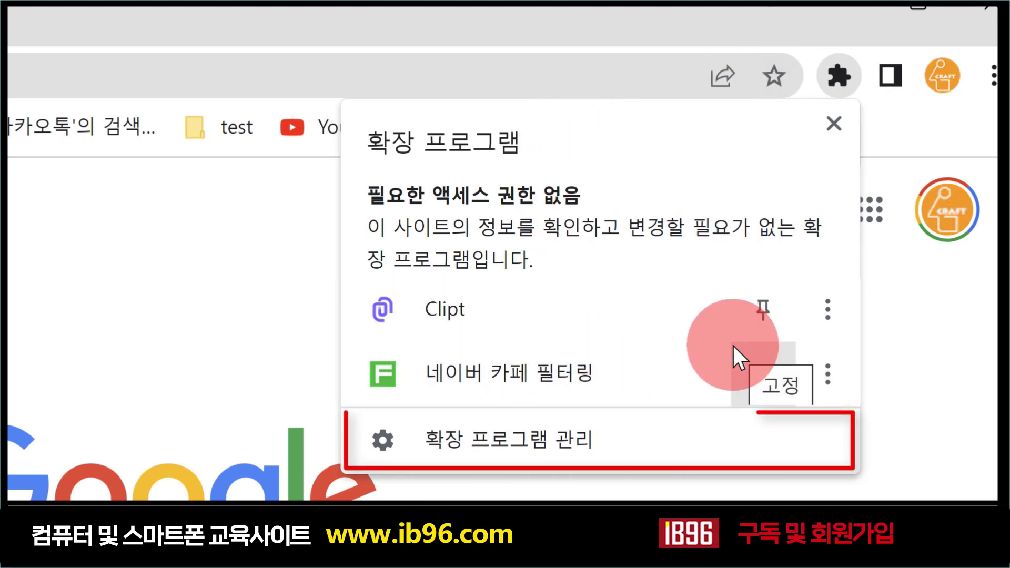
{"action": "left_click", "coordinate": [438, 458]}
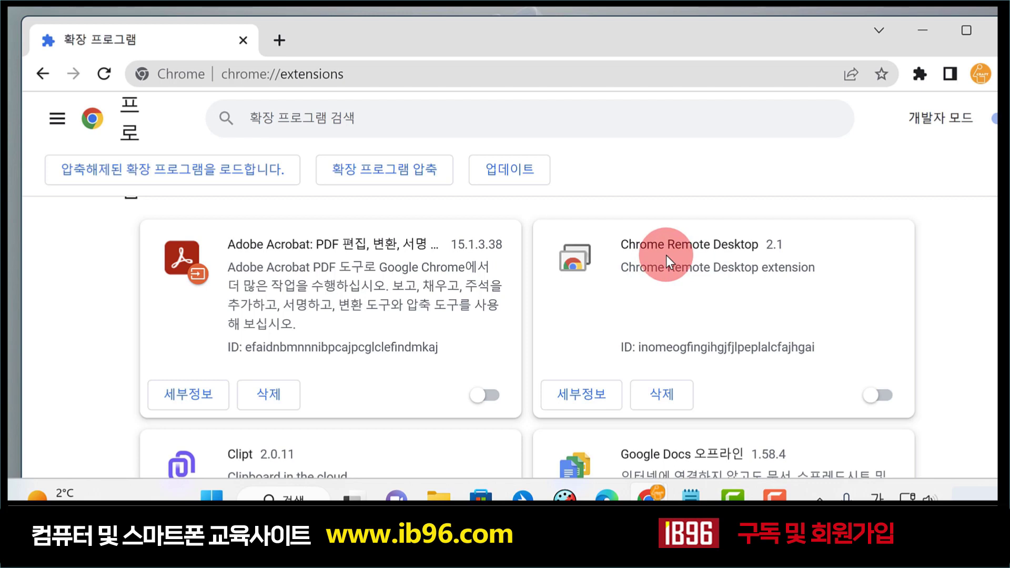
{"action": "scroll", "coordinate": [315, 295], "scroll_direction": "down", "scroll_amount": 7}
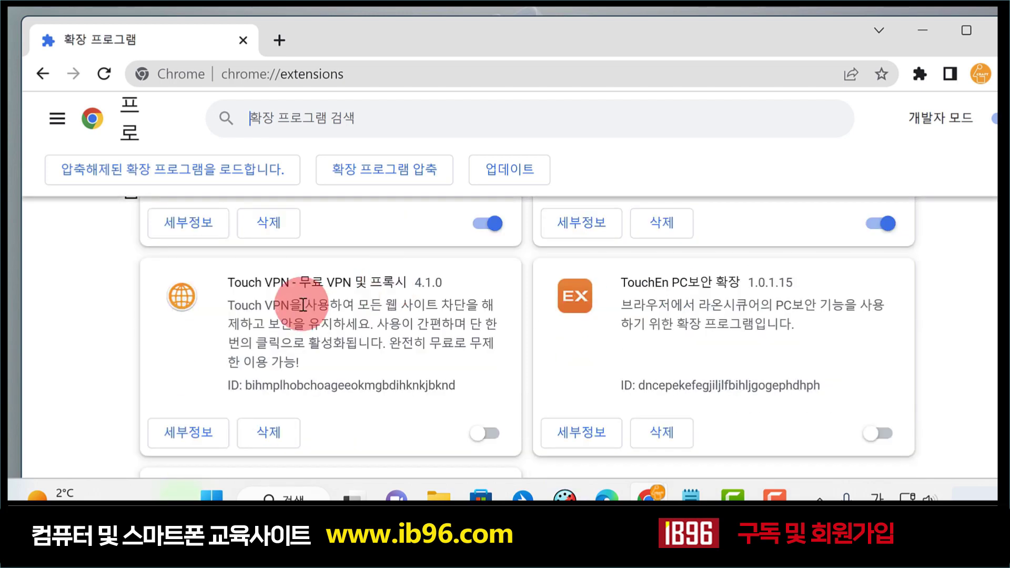
{"action": "scroll", "coordinate": [303, 305], "scroll_direction": "up", "scroll_amount": 5}
{"action": "scroll", "coordinate": [711, 277], "scroll_direction": "down", "scroll_amount": 7}
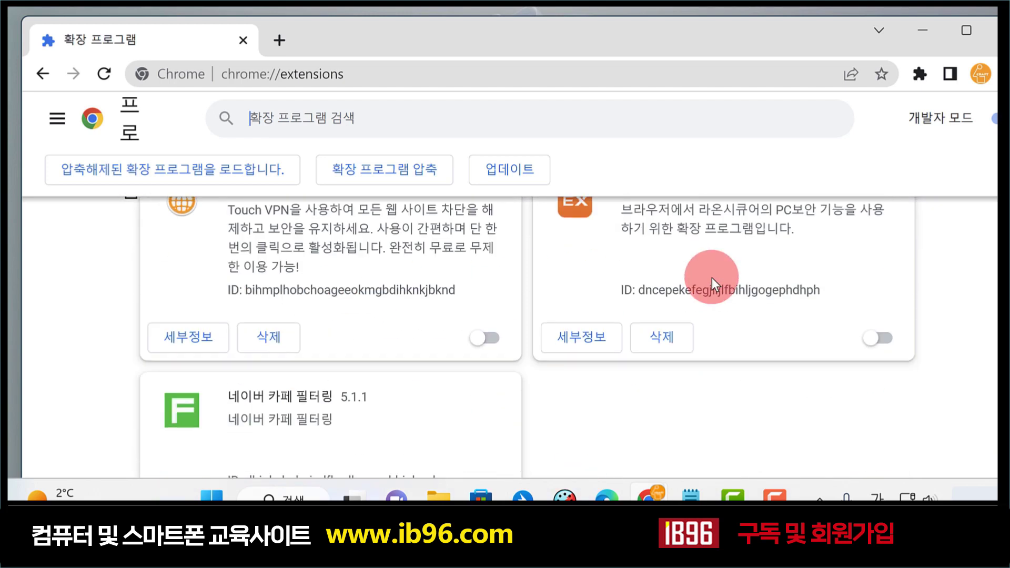
{"action": "scroll", "coordinate": [402, 439], "scroll_direction": "down", "scroll_amount": 1}
{"action": "scroll", "coordinate": [399, 434], "scroll_direction": "up", "scroll_amount": 5}
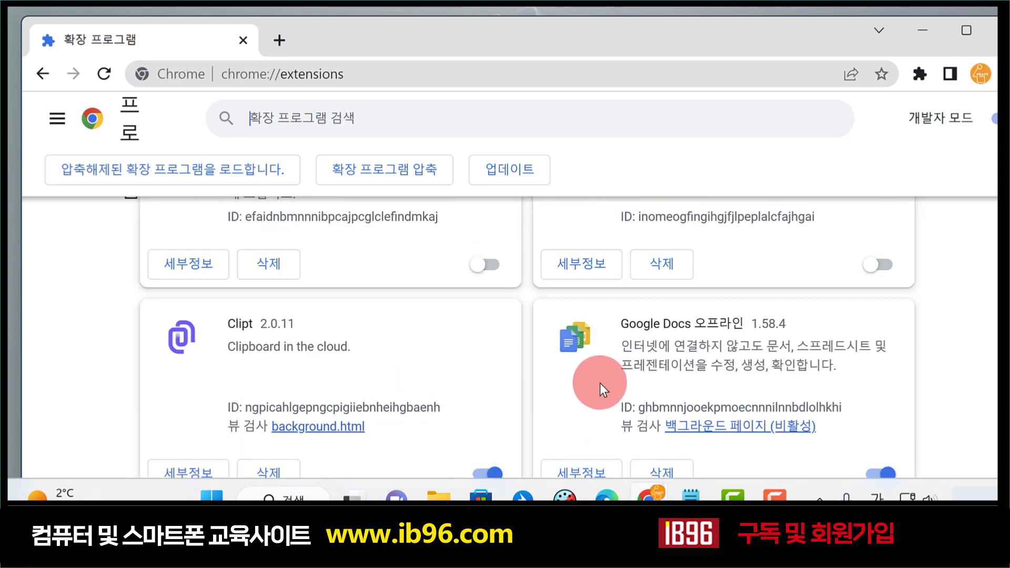
{"action": "scroll", "coordinate": [607, 372], "scroll_direction": "down", "scroll_amount": 2}
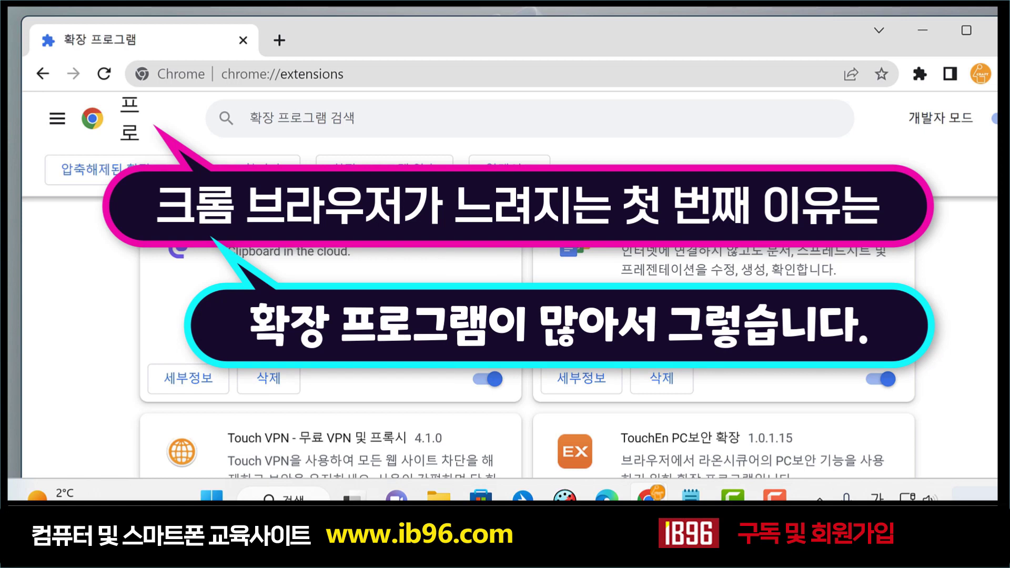
Step: Turn off the Clipt extension, check the other extensions and leave the extensions page
{"action": "left_click", "coordinate": [484, 380]}
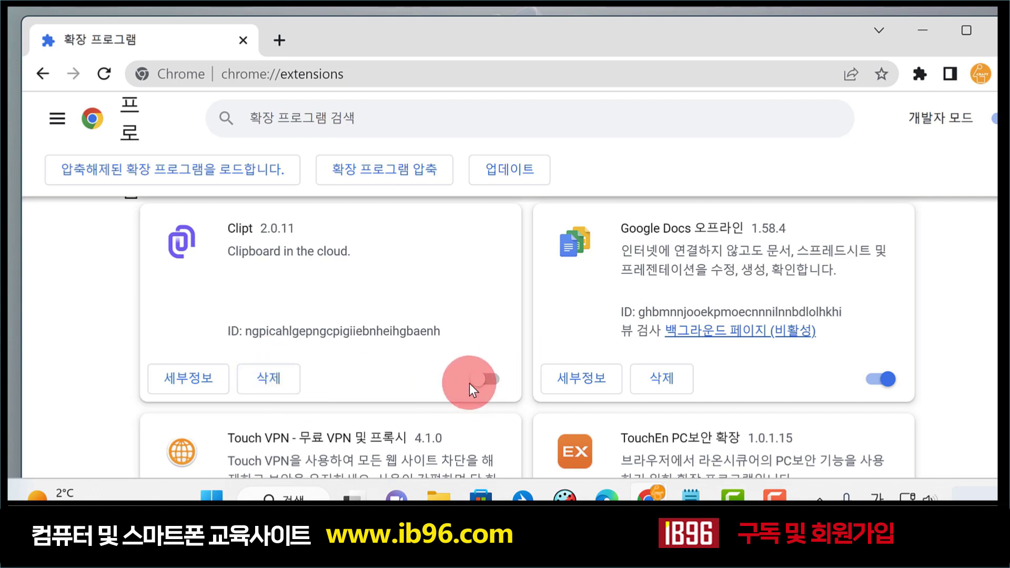
{"action": "scroll", "coordinate": [469, 383], "scroll_direction": "up", "scroll_amount": 4}
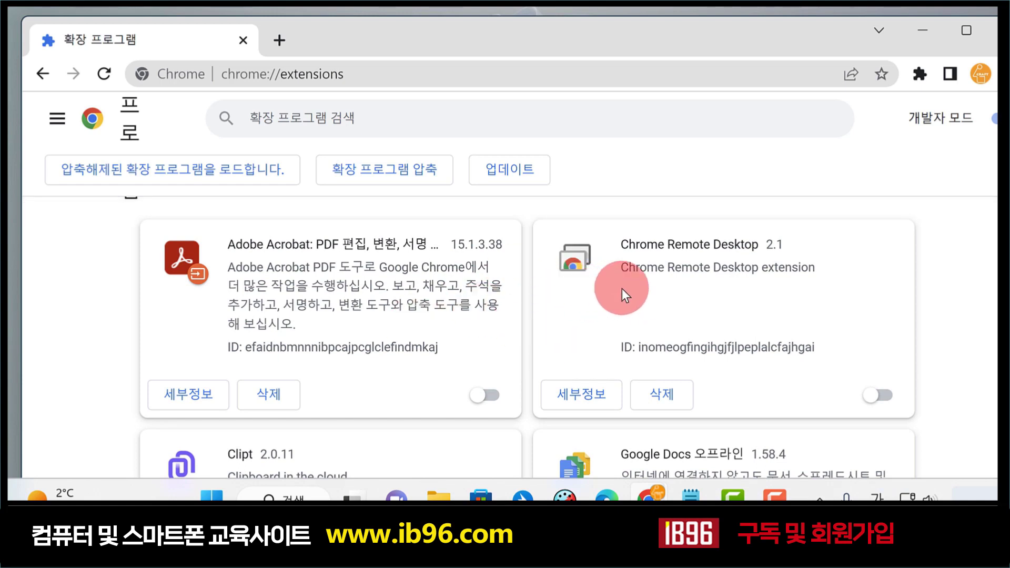
{"action": "scroll", "coordinate": [623, 286], "scroll_direction": "down", "scroll_amount": 3}
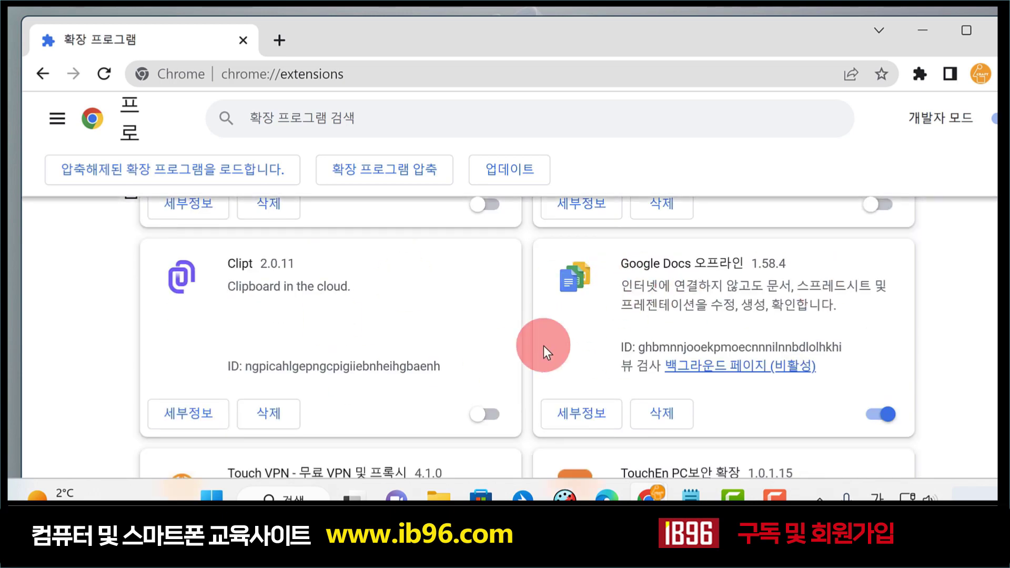
{"action": "key", "text": "alt+Left"}
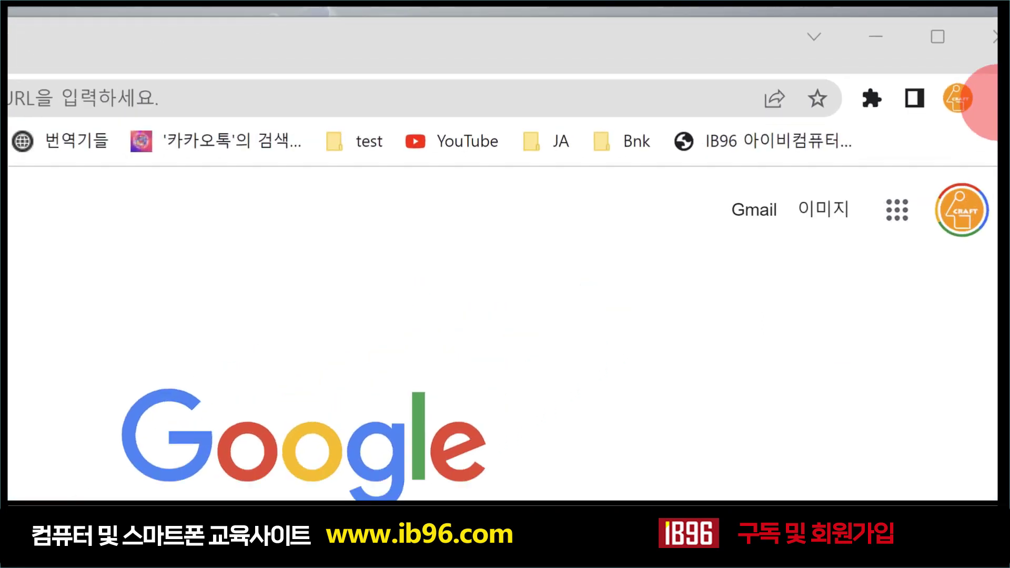
Step: Open the performance (성능) section of Chrome's settings and make sure memory saver (메모리 절약) is turned on
{"action": "left_click", "coordinate": [992, 123]}
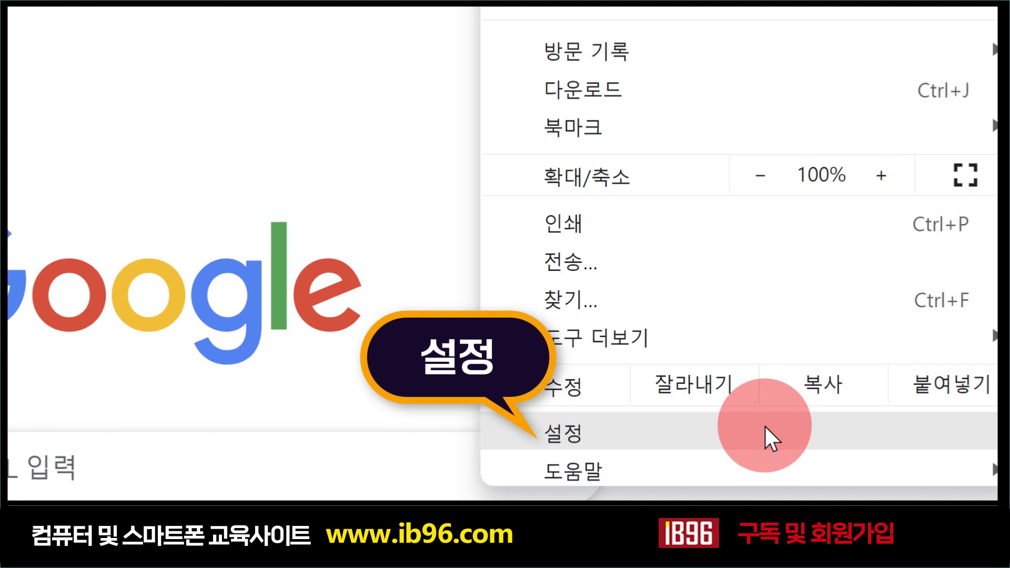
{"action": "left_click", "coordinate": [765, 425]}
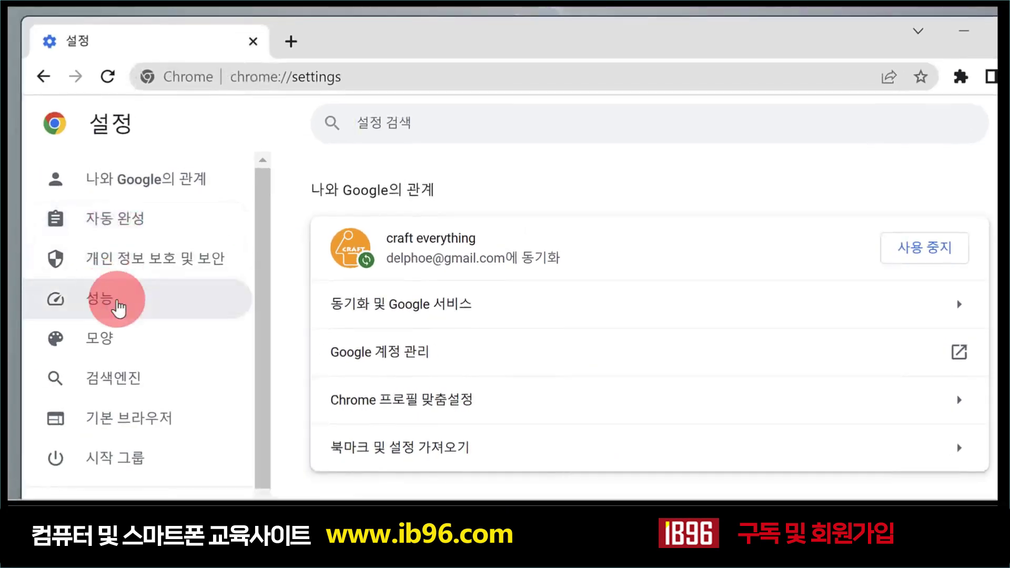
{"action": "left_click", "coordinate": [116, 307]}
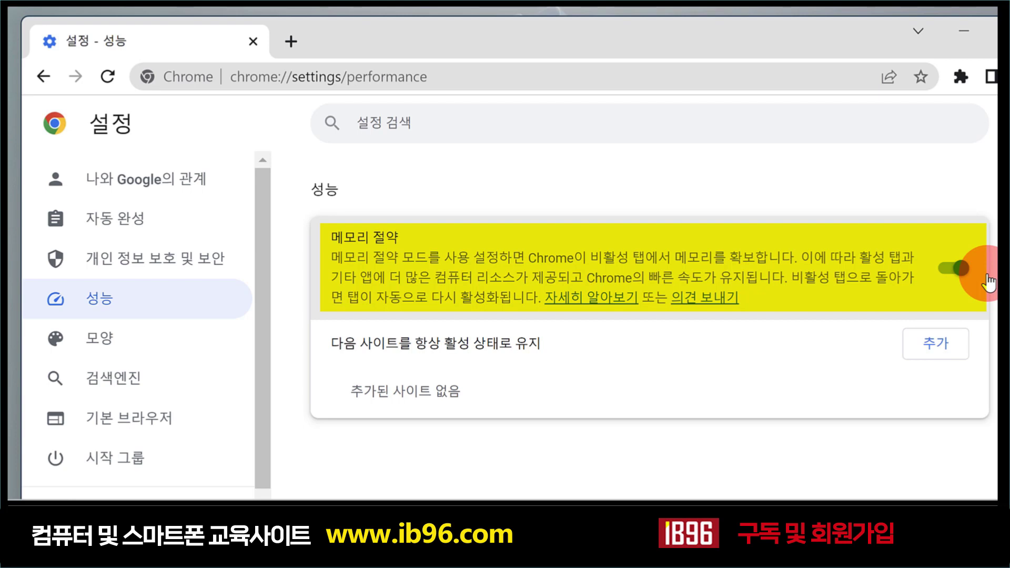
{"action": "left_click", "coordinate": [956, 268]}
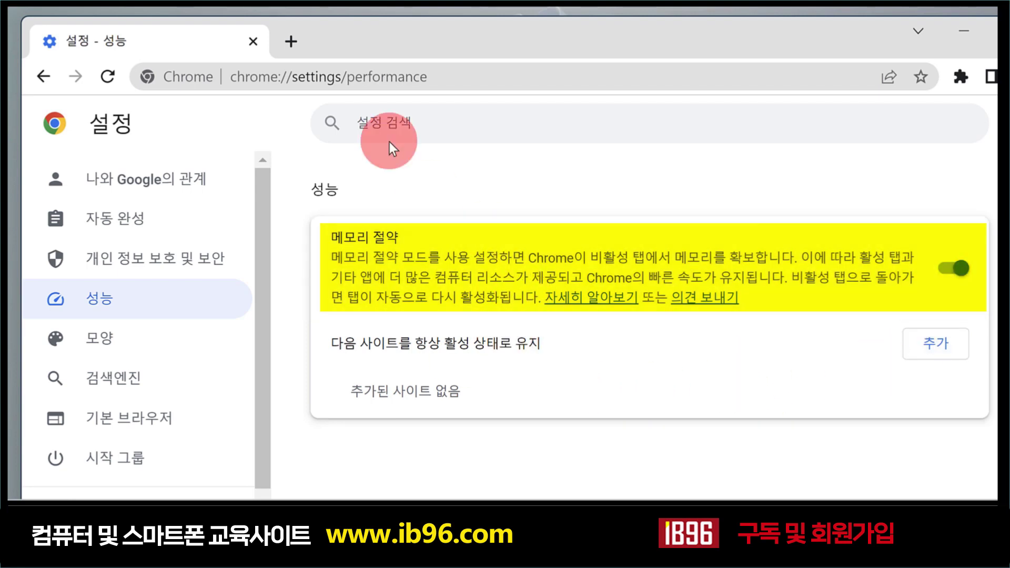
Step: Open two new browser tabs alongside the settings tab
{"action": "left_click", "coordinate": [289, 42]}
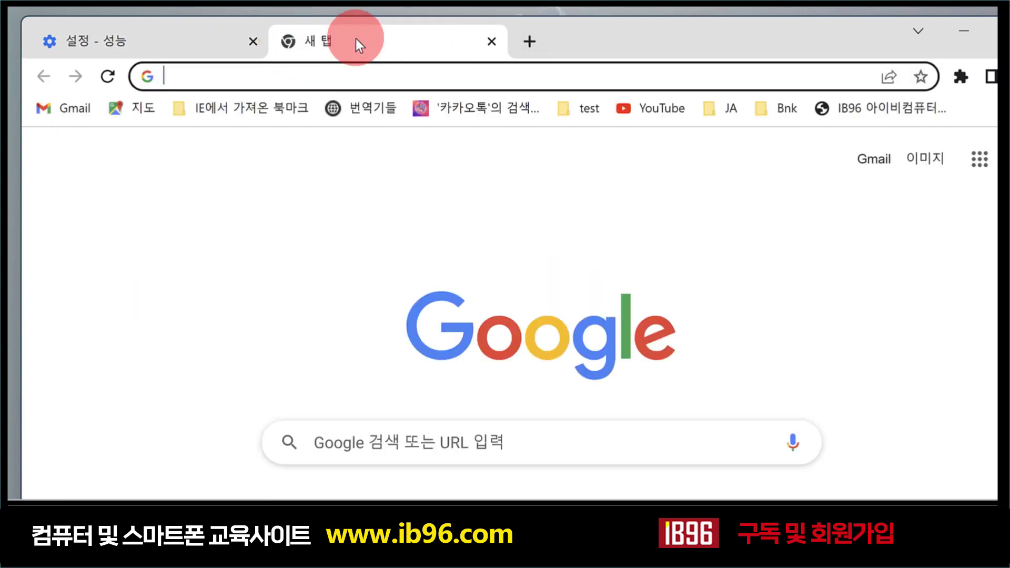
{"action": "left_click", "coordinate": [531, 41]}
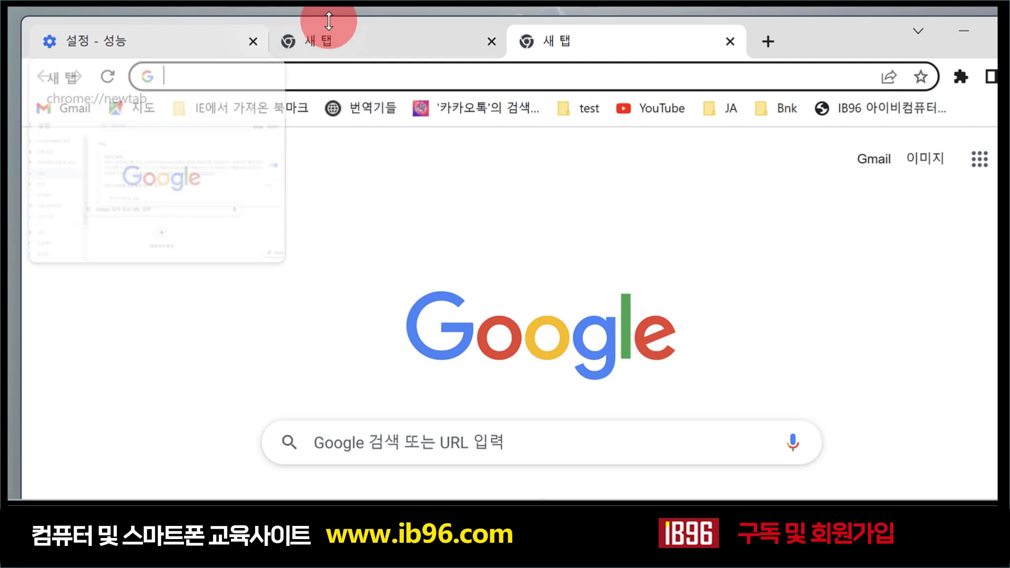
{"action": "left_click", "coordinate": [185, 47]}
{"action": "key", "text": "ctrl+shift+Tab"}
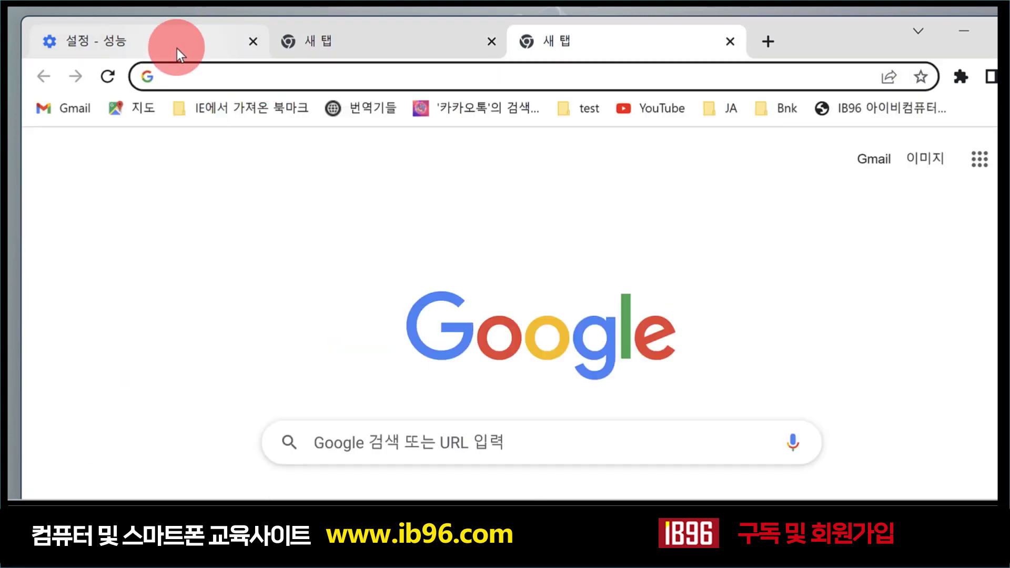
{"action": "mouse_move", "coordinate": [165, 43]}
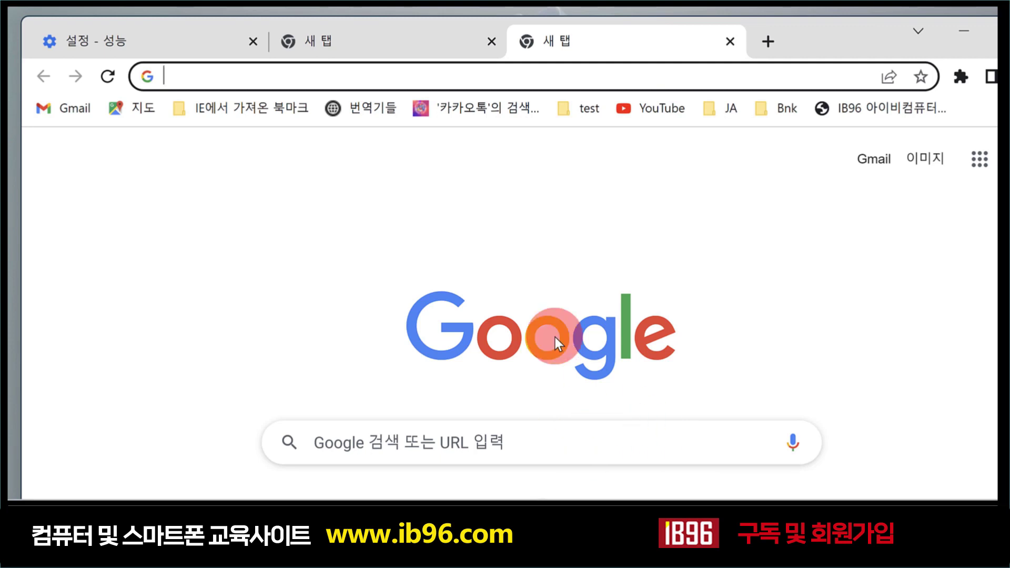
Step: Return to the performance settings, view the dialog for adding an always-active site and close it without adding one
{"action": "left_click", "coordinate": [135, 33]}
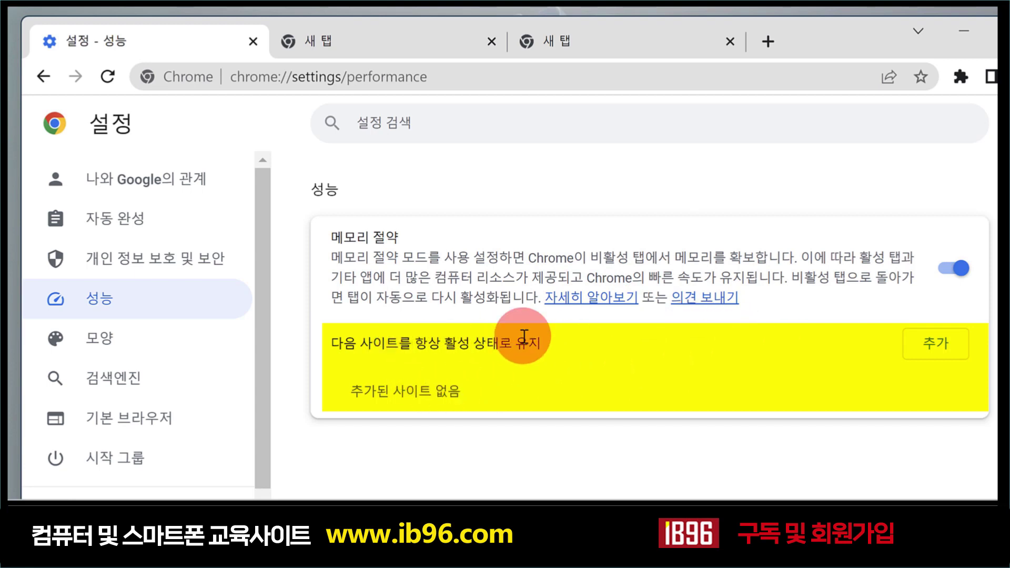
{"action": "left_click", "coordinate": [938, 344]}
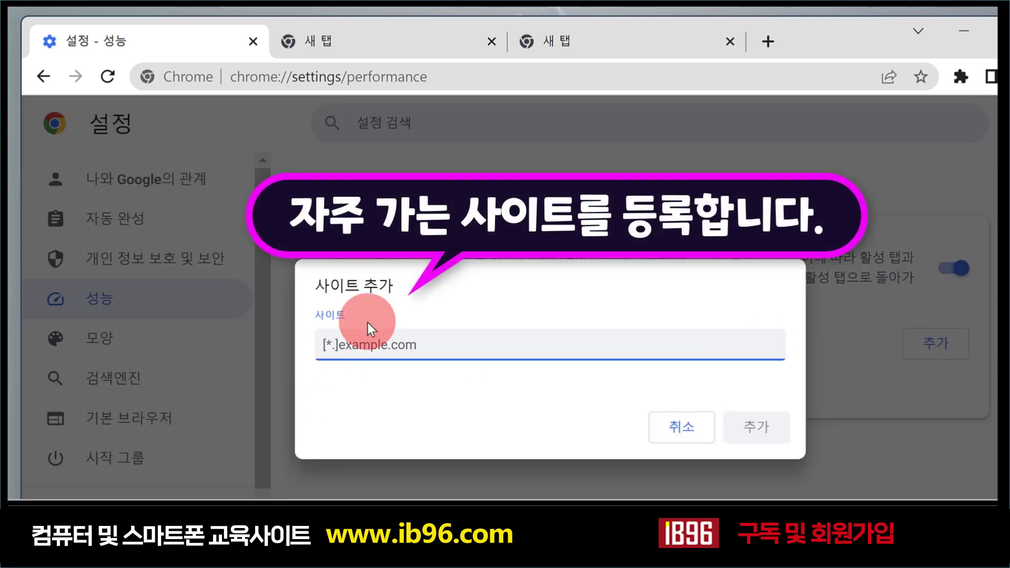
{"action": "key", "text": "Escape"}
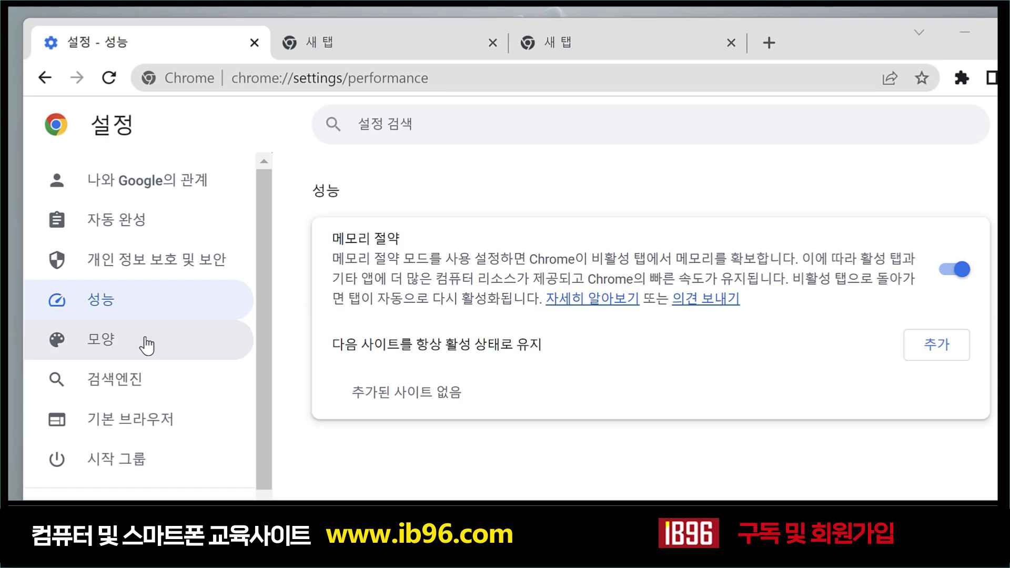
Step: Run the safety check (안전 확인) in Chrome's privacy and security settings (개인 정보 보호 및 보안)
{"action": "left_click", "coordinate": [142, 272]}
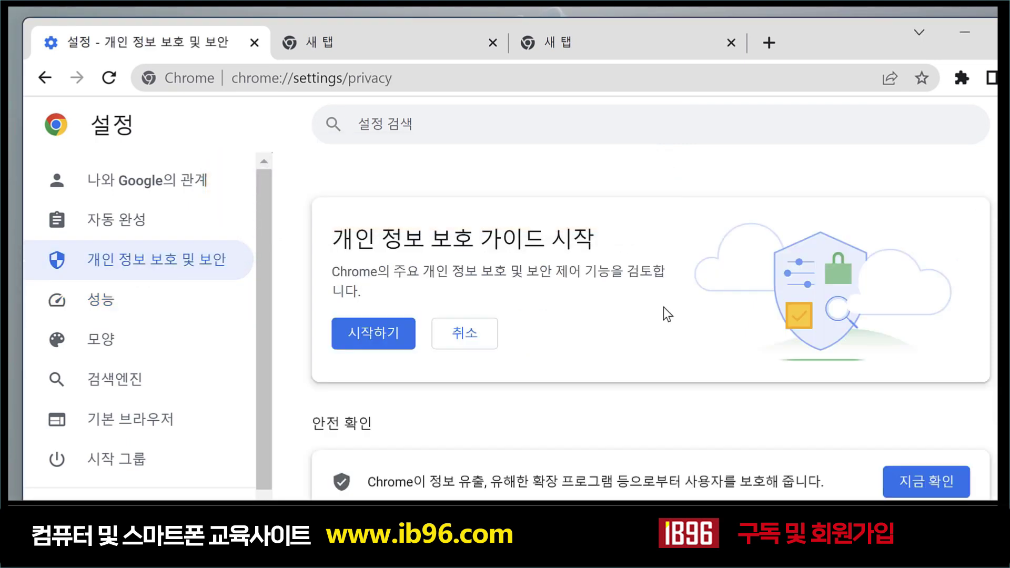
{"action": "scroll", "coordinate": [663, 308], "scroll_direction": "down", "scroll_amount": 3}
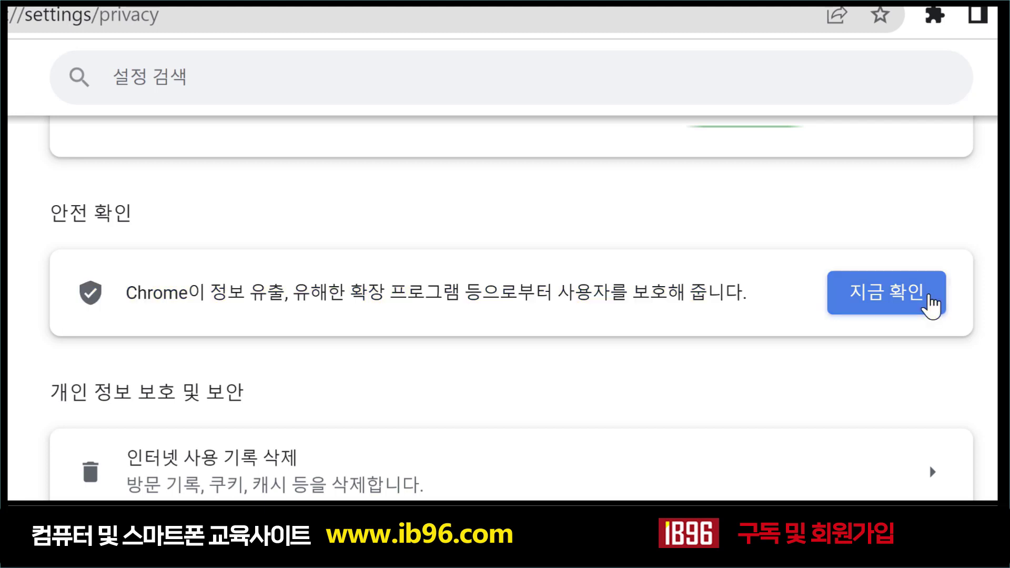
{"action": "left_click", "coordinate": [930, 304]}
Step: Review the safety check results and open the device software (기기 소프트웨어) entry
{"action": "scroll", "coordinate": [279, 315], "scroll_direction": "down", "scroll_amount": 2}
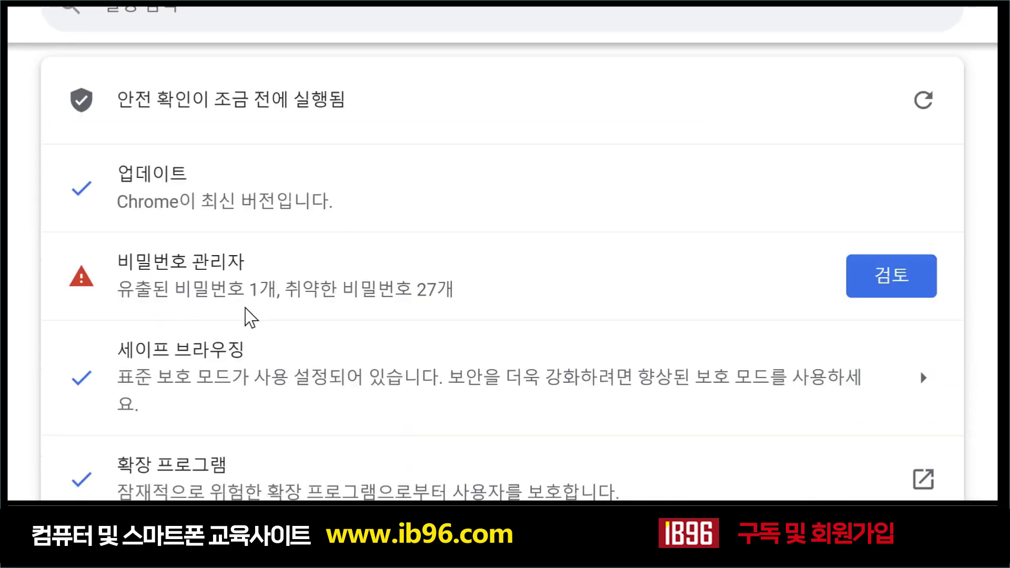
{"action": "scroll", "coordinate": [251, 318], "scroll_direction": "down", "scroll_amount": 4}
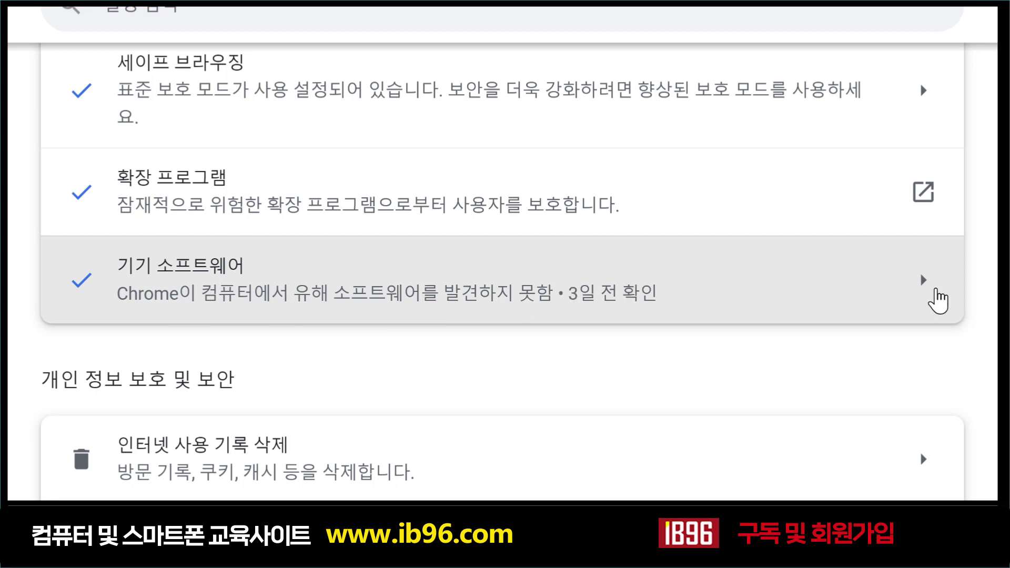
{"action": "left_click", "coordinate": [929, 293]}
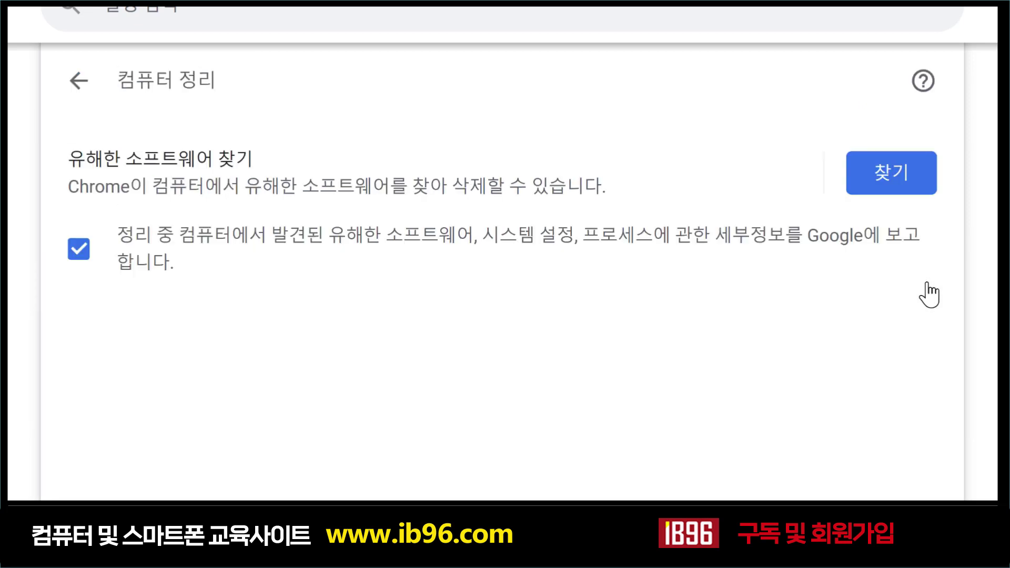
Step: Start Chrome's search for harmful software on the computer (유해한 소프트웨어 찾기)
{"action": "left_click", "coordinate": [905, 176]}
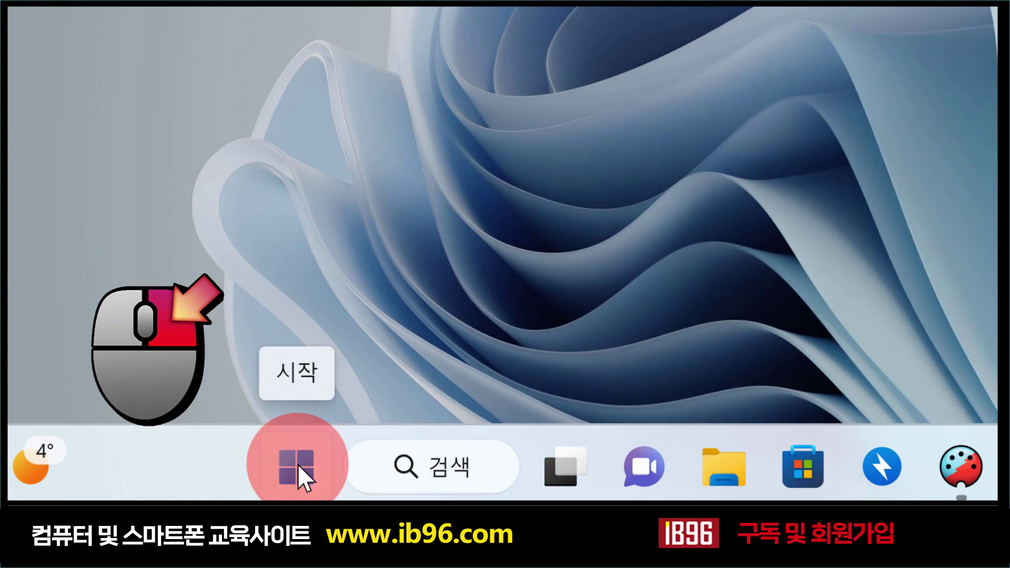
Step: Open Computer Management (컴퓨터 관리) and expand the network adapters (네트워크 어댑터) in Device Manager (장치 관리자)
{"action": "right_click", "coordinate": [297, 464]}
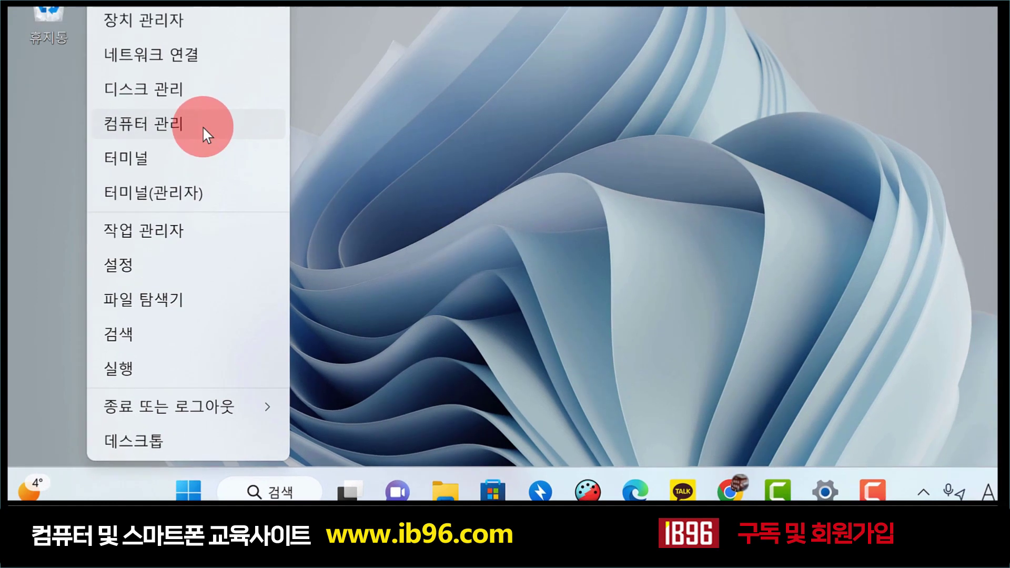
{"action": "left_click", "coordinate": [196, 101]}
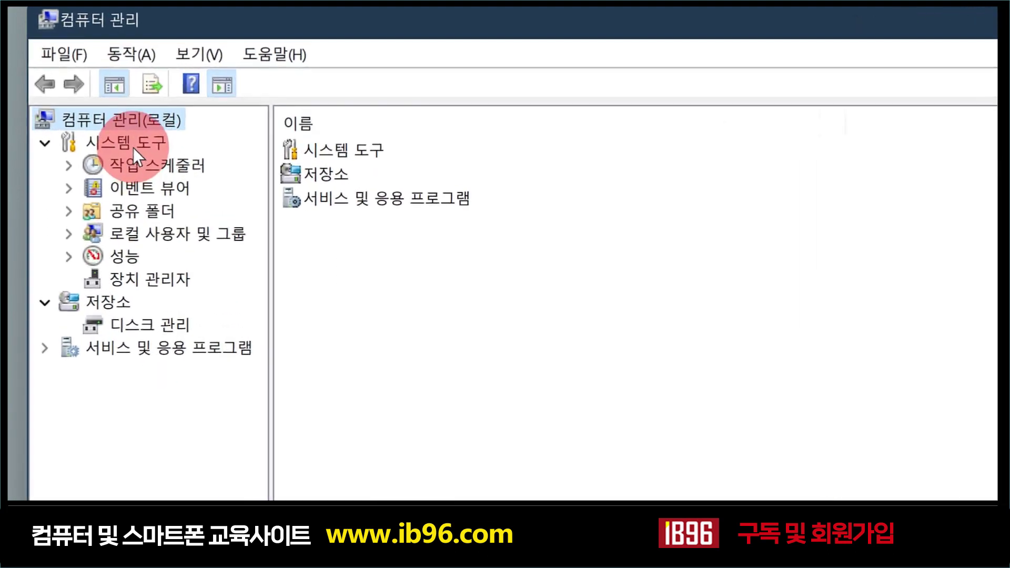
{"action": "left_click", "coordinate": [170, 280]}
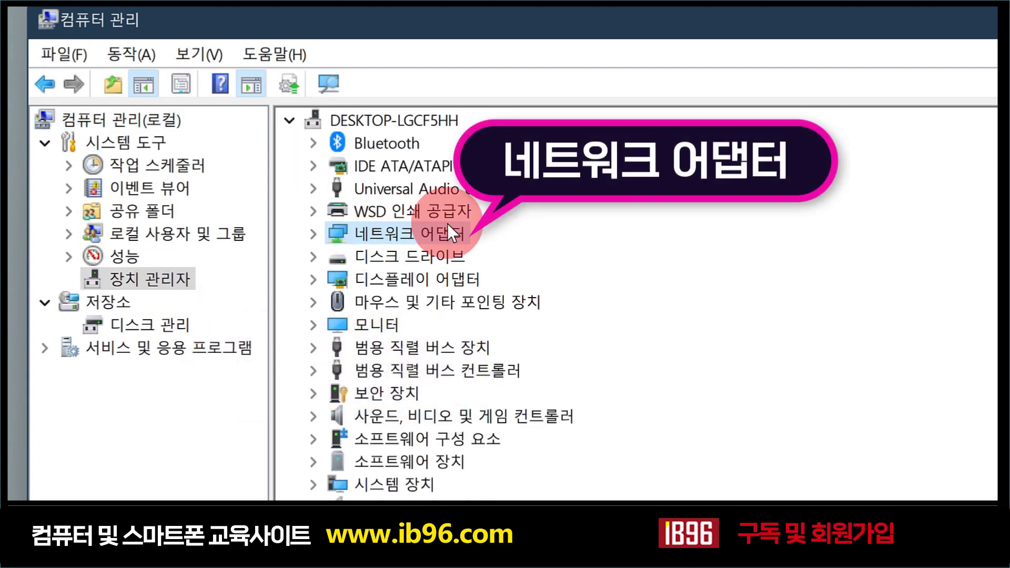
{"action": "left_click", "coordinate": [313, 234]}
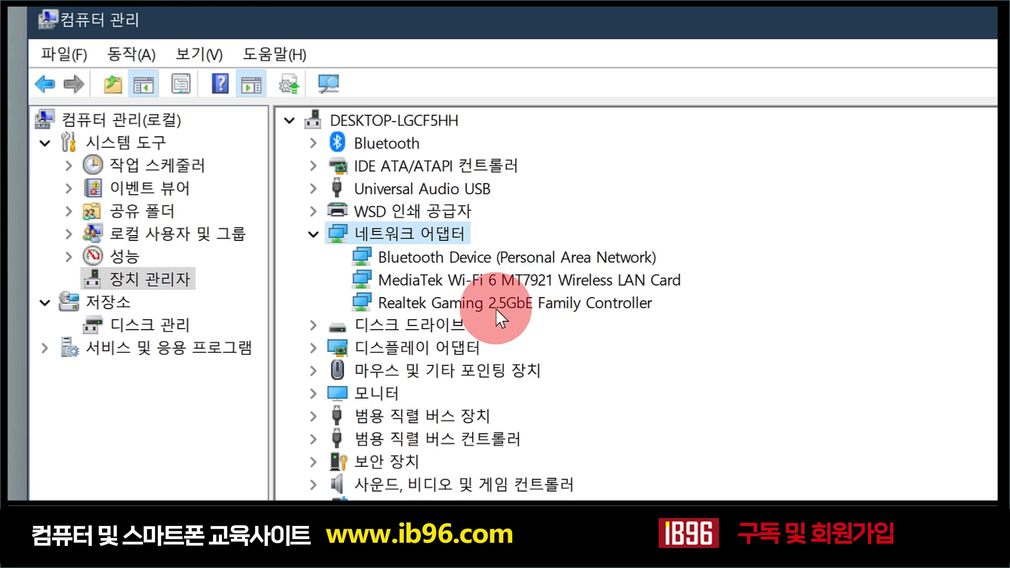
Step: Show the advanced (고급) properties of the Realtek Gaming 2.5GbE Family Controller
{"action": "left_click", "coordinate": [421, 307]}
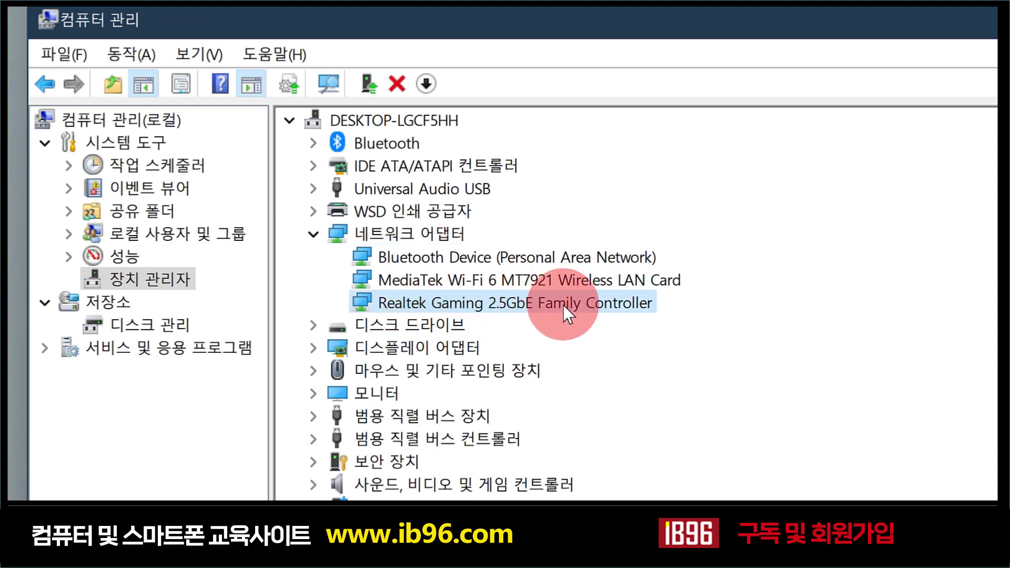
{"action": "right_click", "coordinate": [499, 304]}
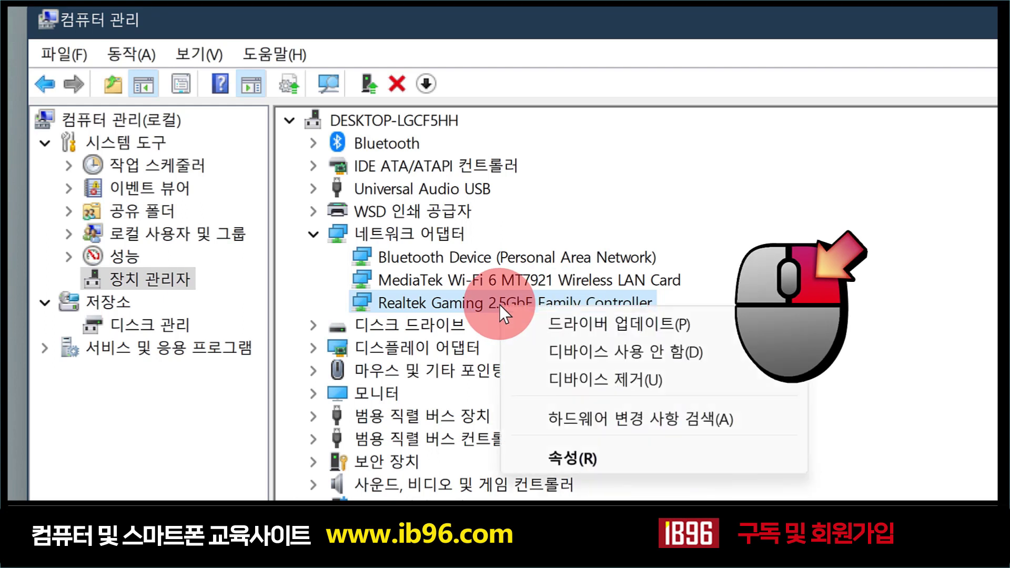
{"action": "left_click", "coordinate": [617, 461]}
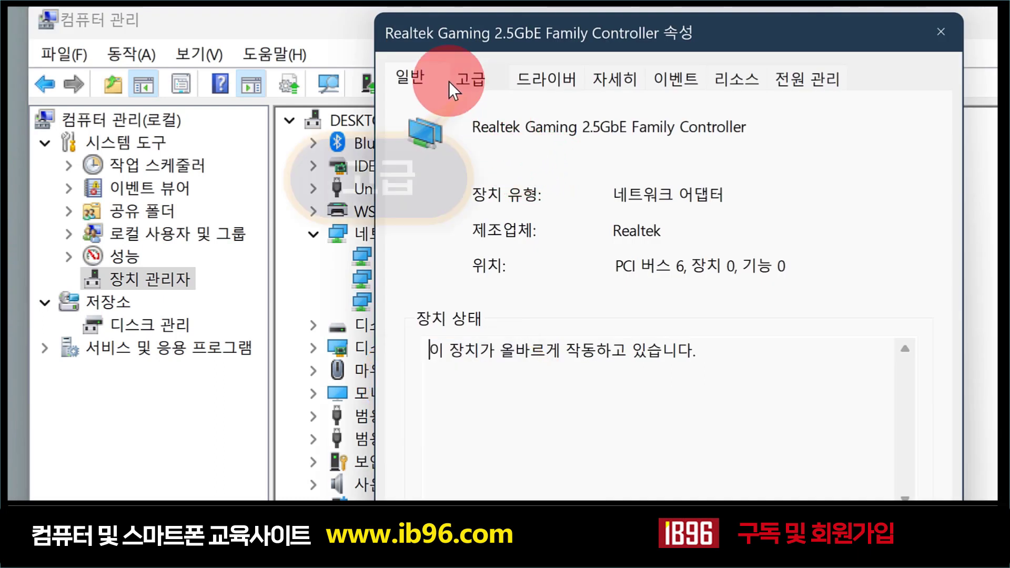
{"action": "left_click", "coordinate": [468, 75]}
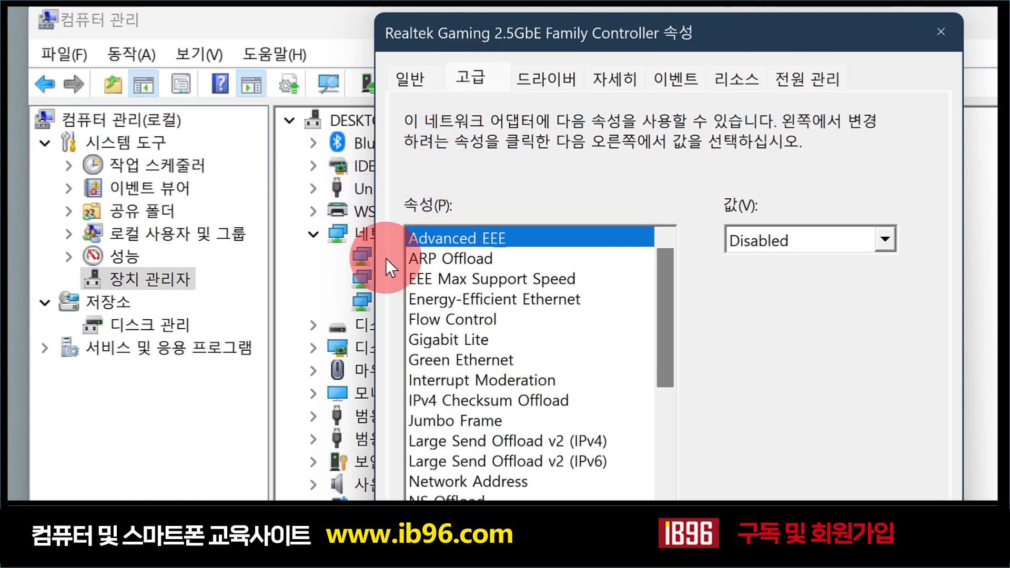
Step: Find the Receive Buffers property and highlight its value for inspection
{"action": "scroll", "coordinate": [429, 320], "scroll_direction": "down", "scroll_amount": 4}
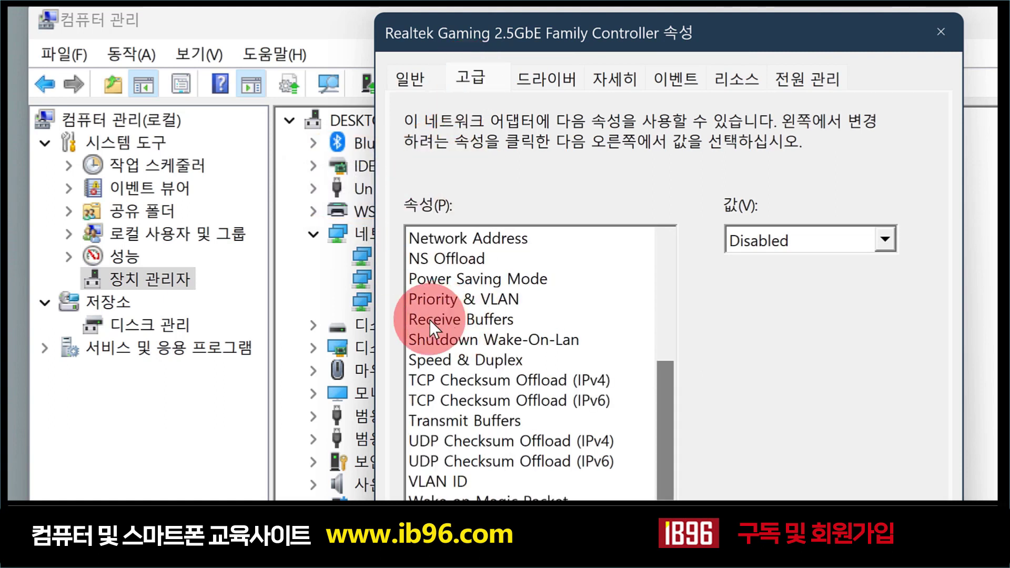
{"action": "left_click", "coordinate": [495, 318]}
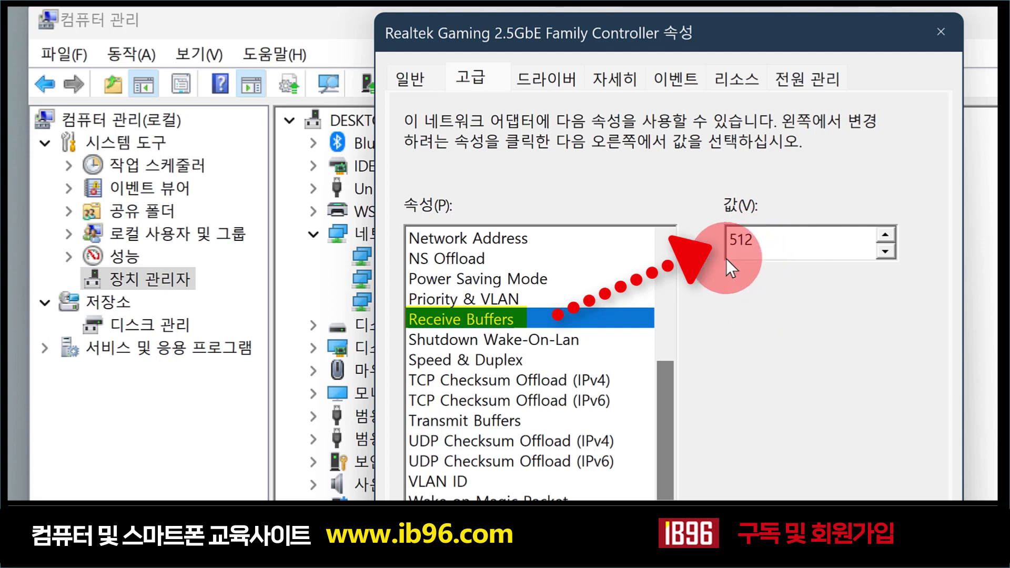
{"action": "left_click_drag", "start_coordinate": [765, 243], "coordinate": [710, 224]}
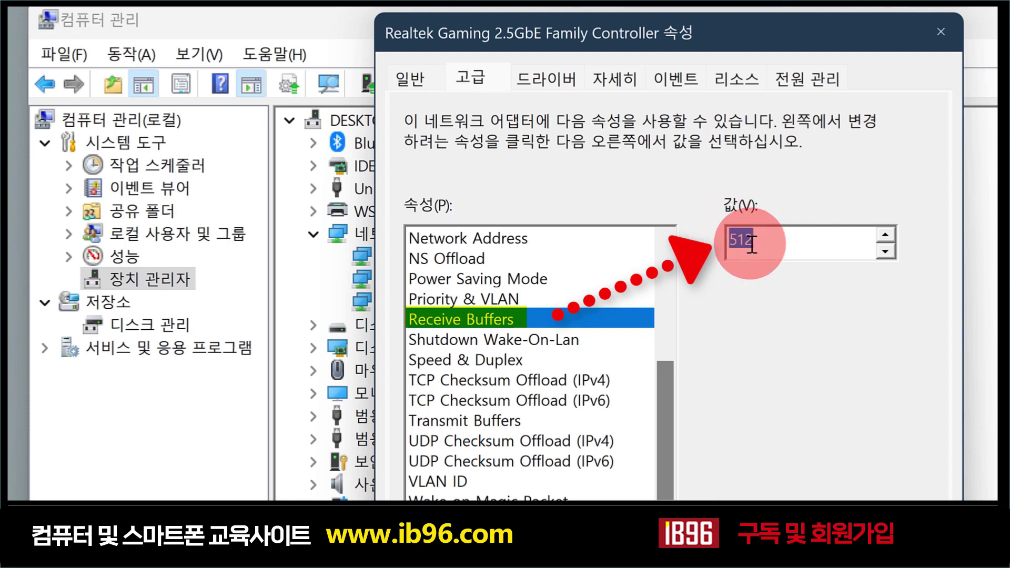
Step: Set the adapter's Speed & Duplex property to 2.5 Gbps Full Duplex, then close its properties and Computer Management
{"action": "scroll", "coordinate": [505, 294], "scroll_direction": "down", "scroll_amount": 1}
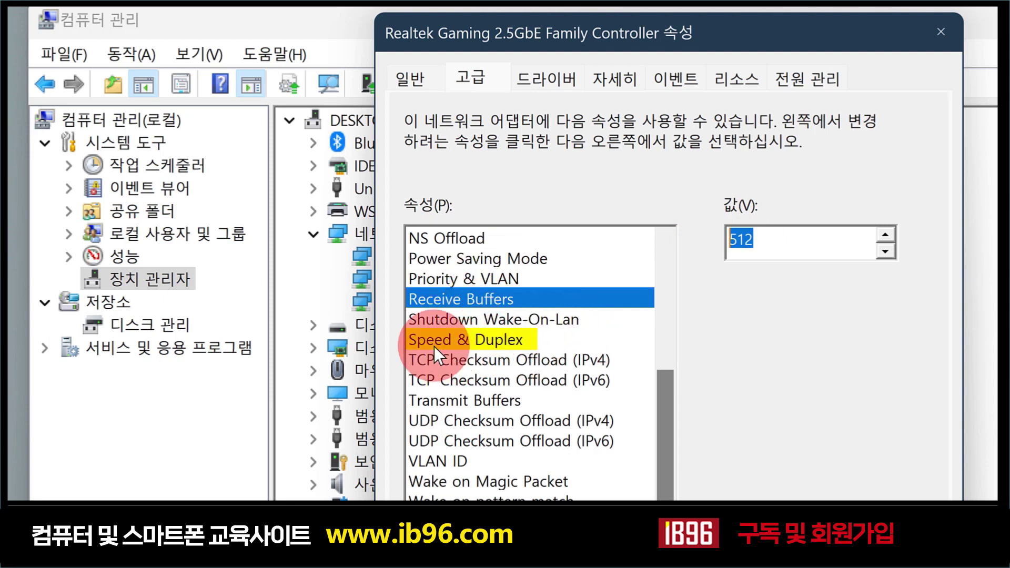
{"action": "left_click", "coordinate": [513, 340]}
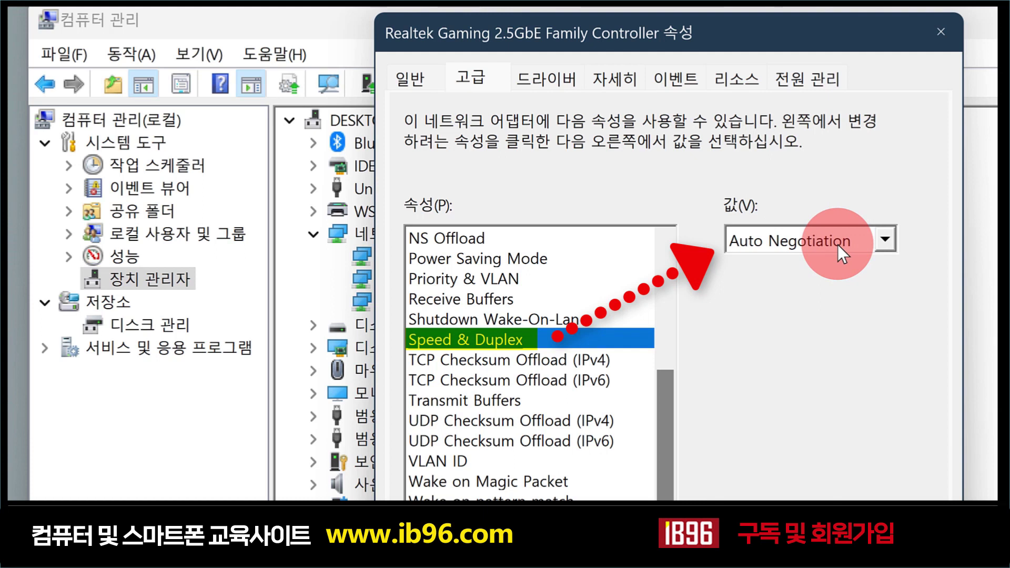
{"action": "left_click", "coordinate": [882, 241]}
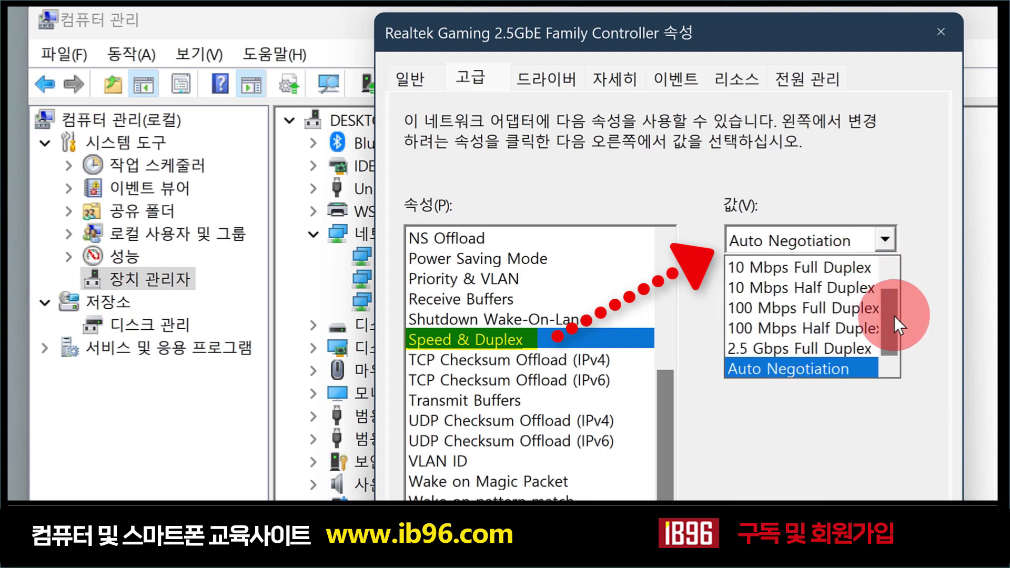
{"action": "scroll", "coordinate": [813, 294], "scroll_direction": "up", "scroll_amount": 1}
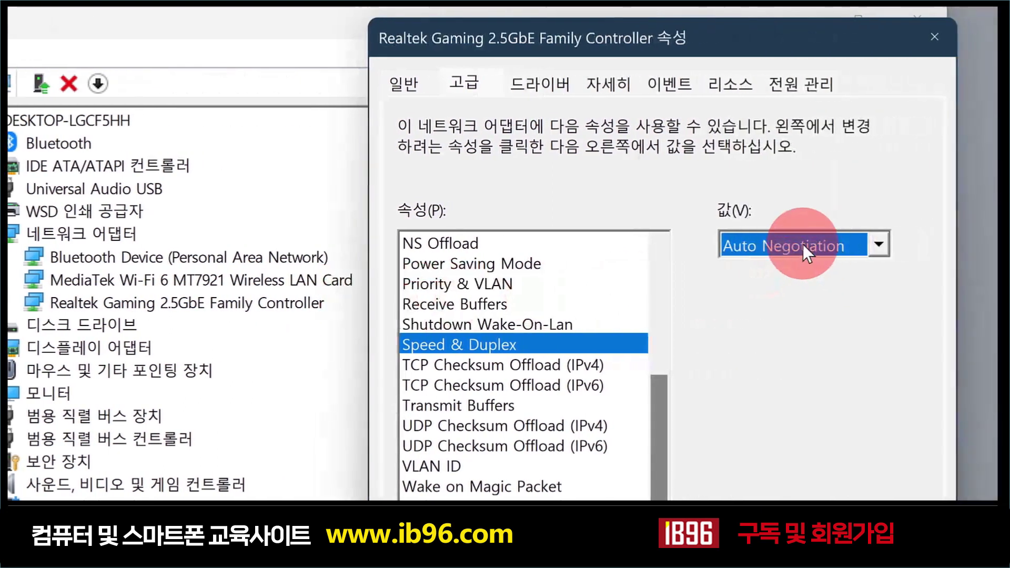
{"action": "left_click", "coordinate": [796, 243]}
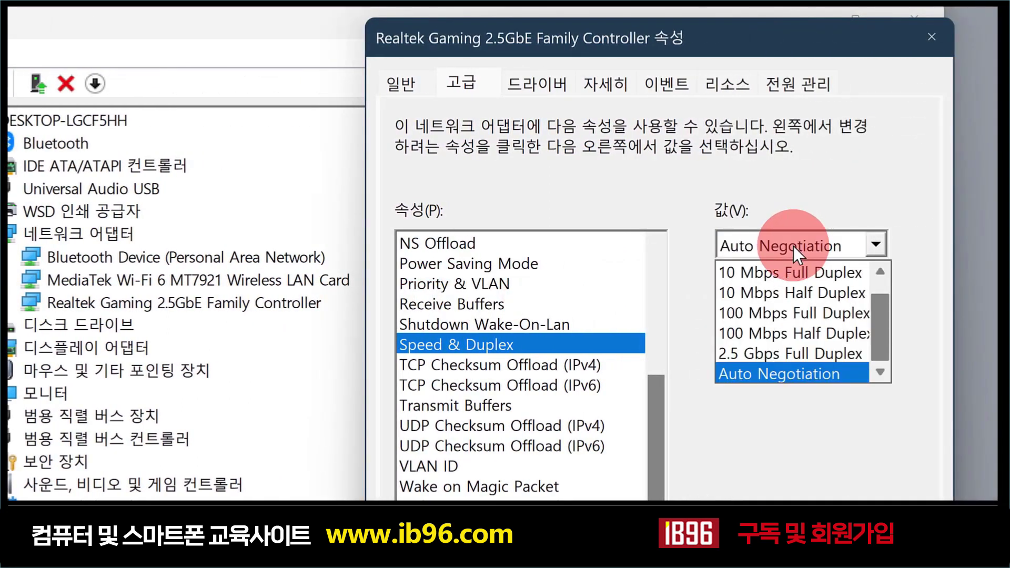
{"action": "left_click", "coordinate": [826, 353]}
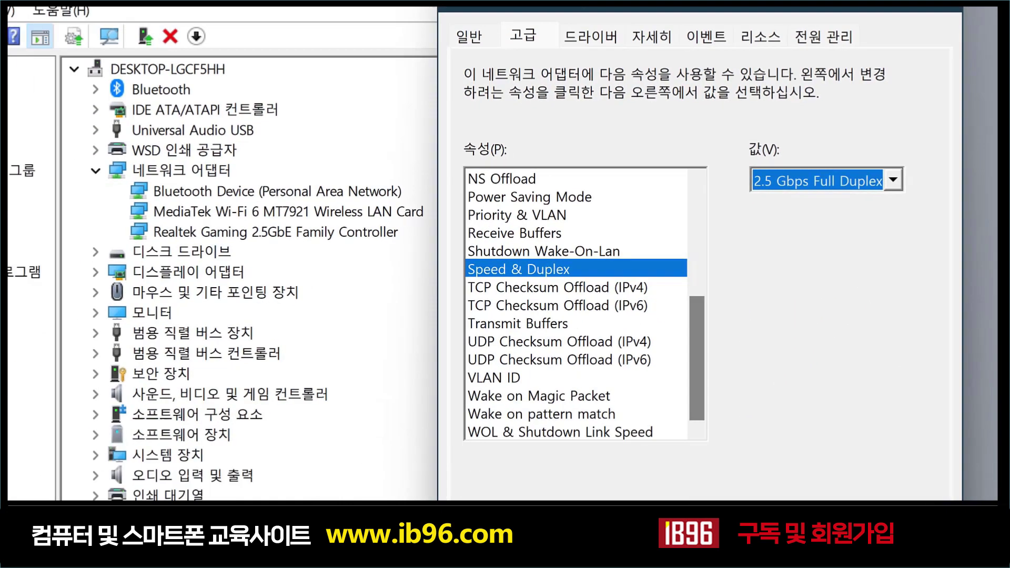
{"action": "left_click", "coordinate": [810, 557]}
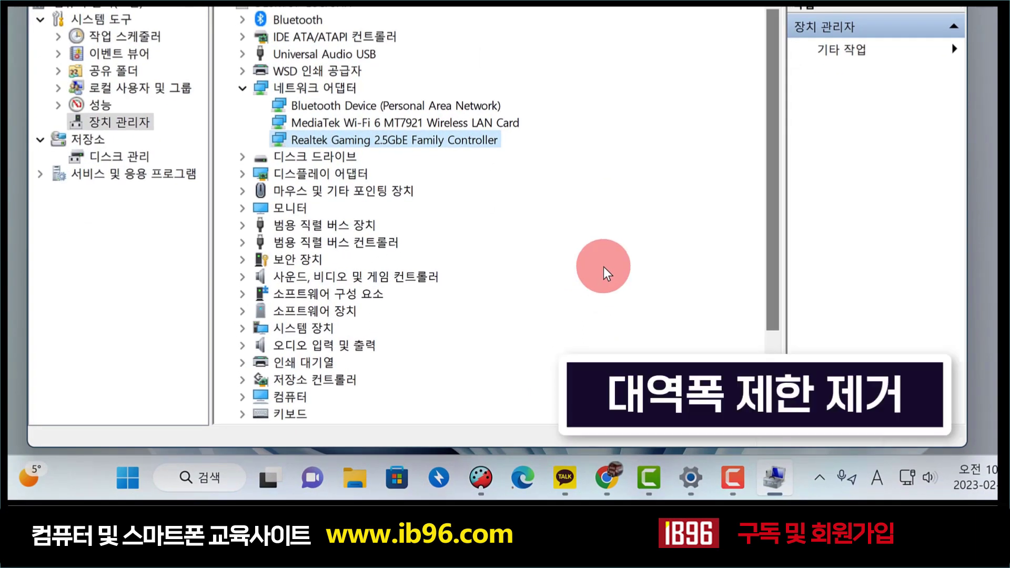
{"action": "key", "text": "alt+F4"}
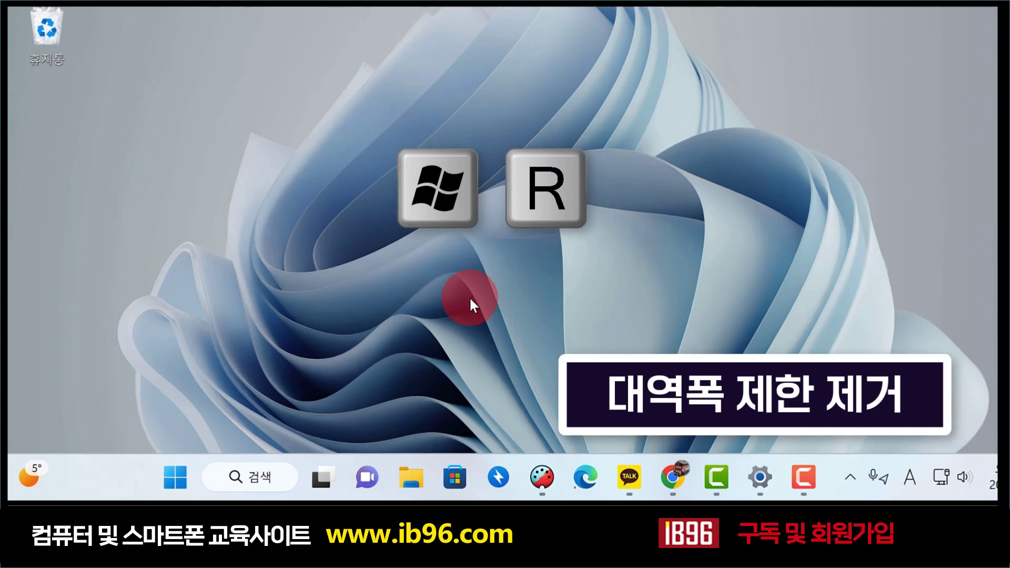
Step: Launch the Local Group Policy Editor by running gpedit.msc
{"action": "key", "text": "super+r"}
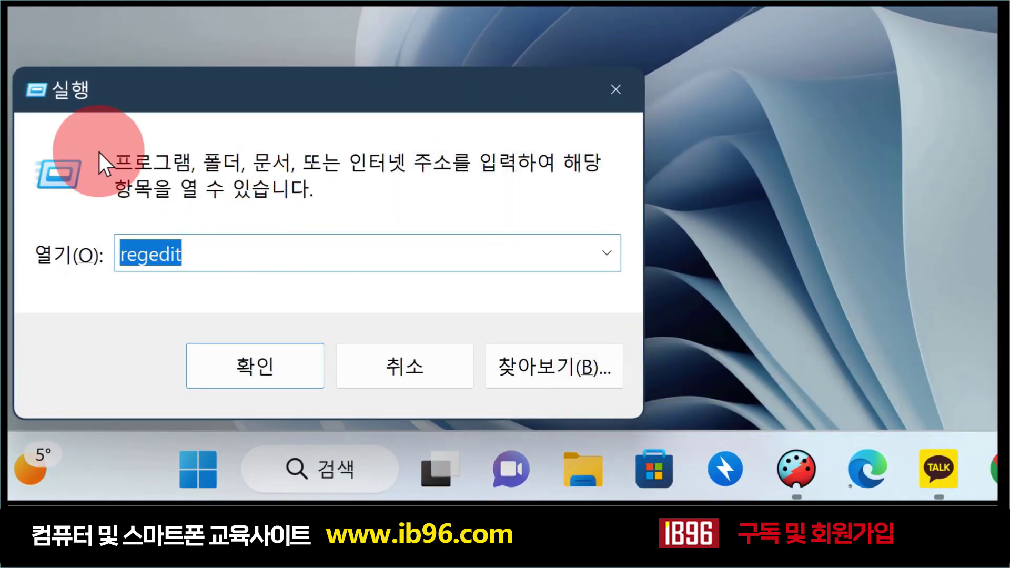
{"action": "key", "text": "BackSpace"}
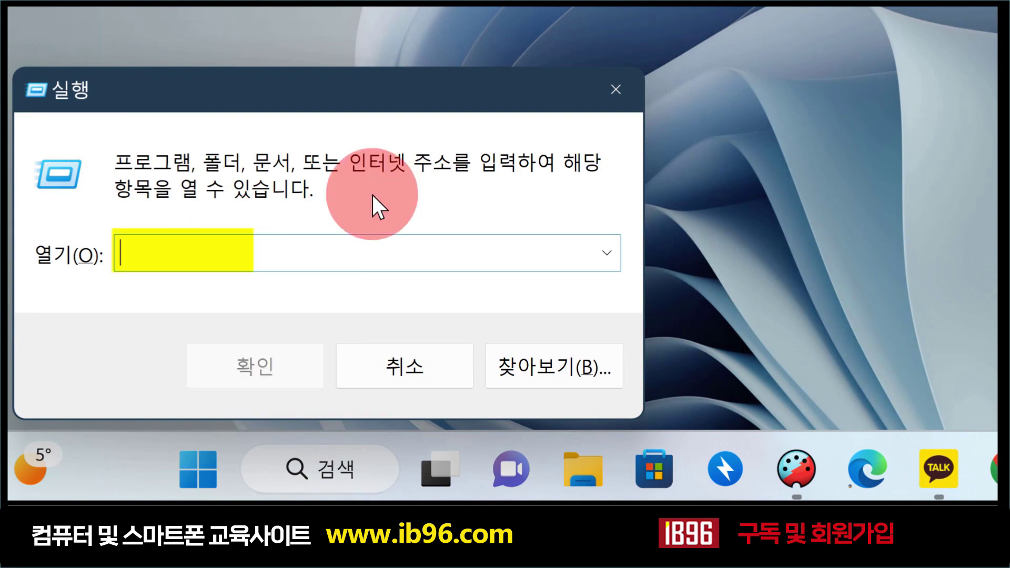
{"action": "type", "text": "gpedit.msc"}
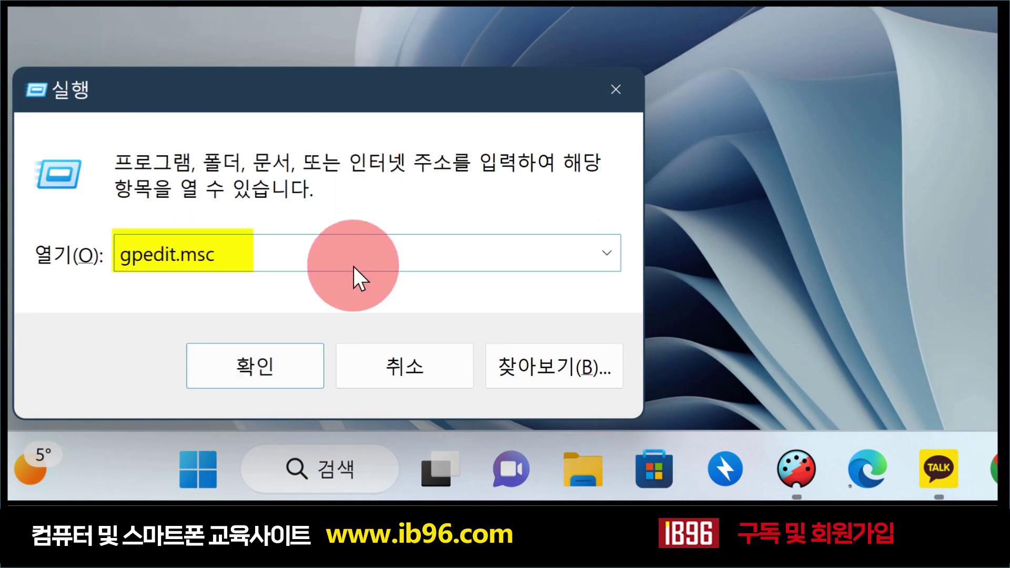
{"action": "left_click", "coordinate": [266, 374]}
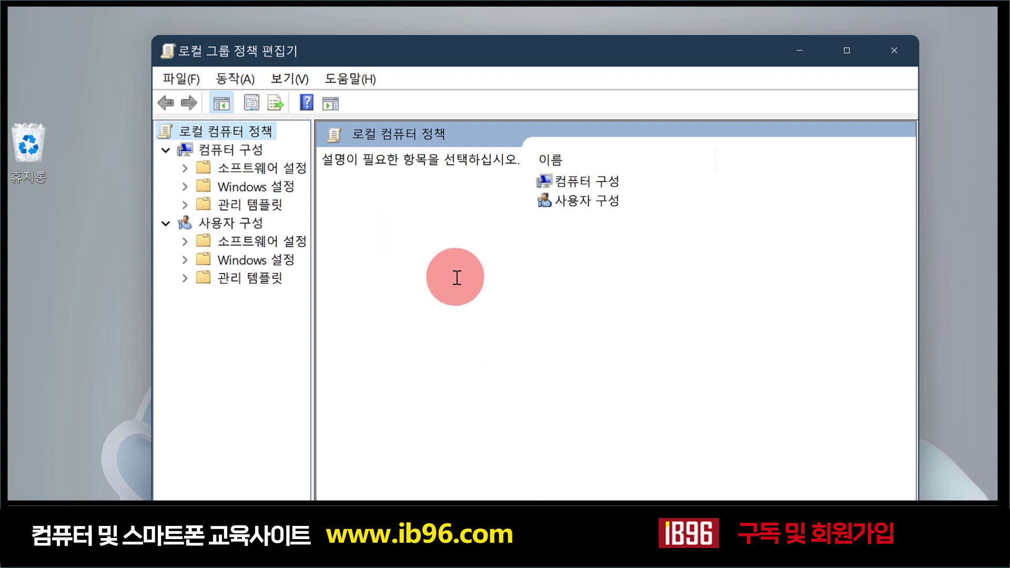
Step: Go to the QoS packet scheduler (QoS 패킷 스케줄러) policies under 컴퓨터 구성 > 관리 템플릿 > 네트워크
{"action": "left_click", "coordinate": [213, 149]}
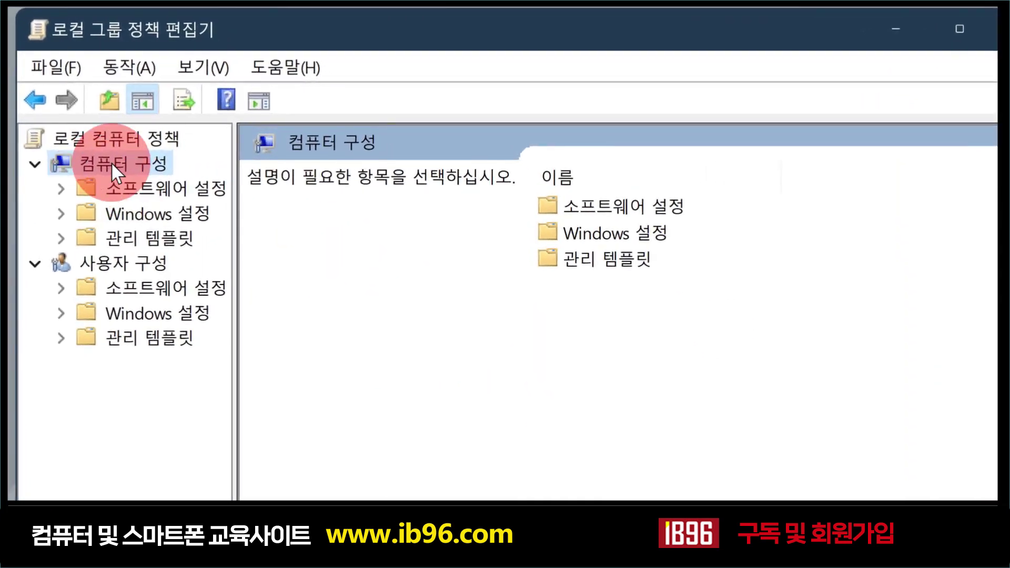
{"action": "left_click", "coordinate": [33, 162]}
{"action": "left_click", "coordinate": [32, 163]}
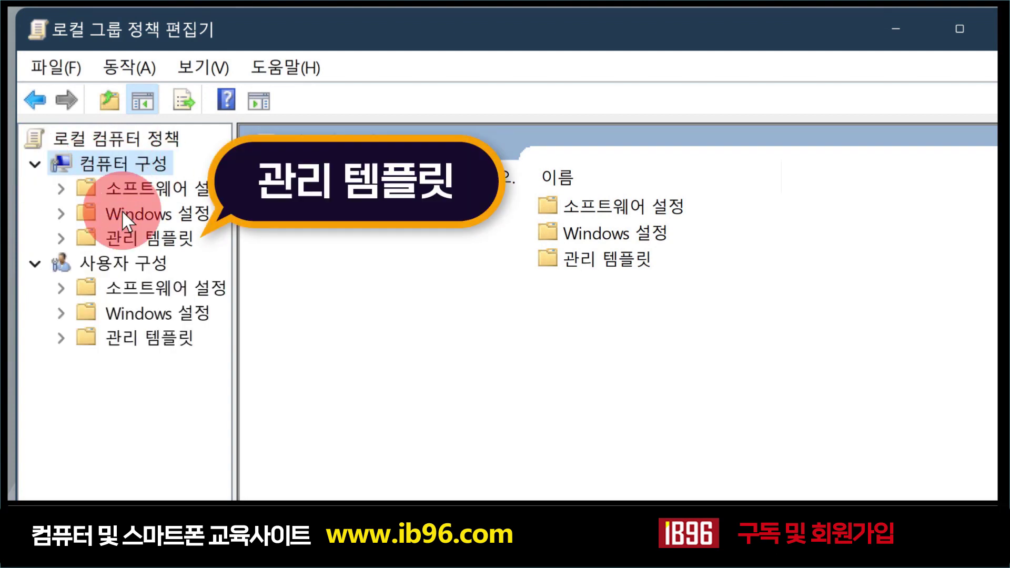
{"action": "left_click", "coordinate": [58, 238]}
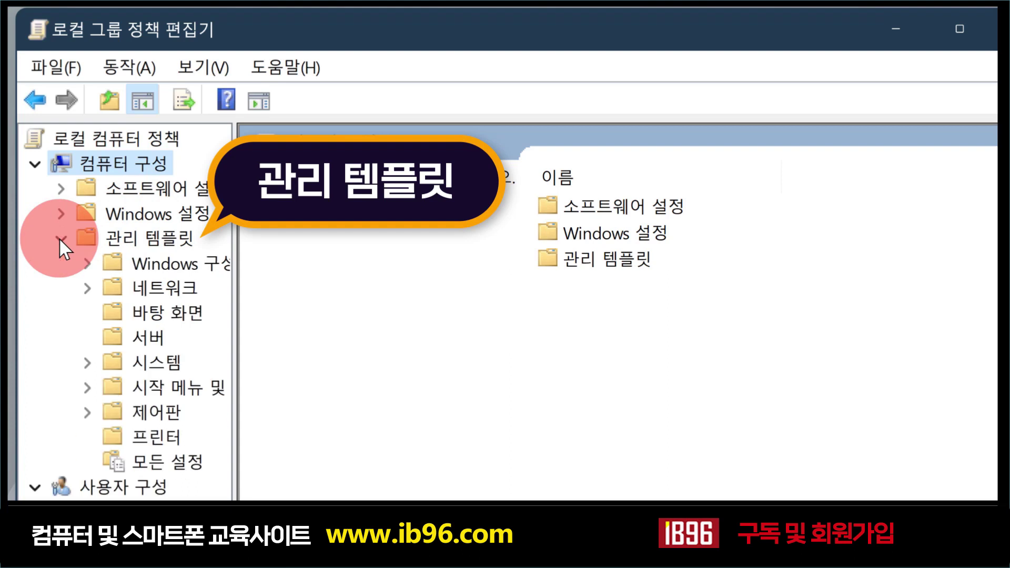
{"action": "left_click", "coordinate": [86, 289]}
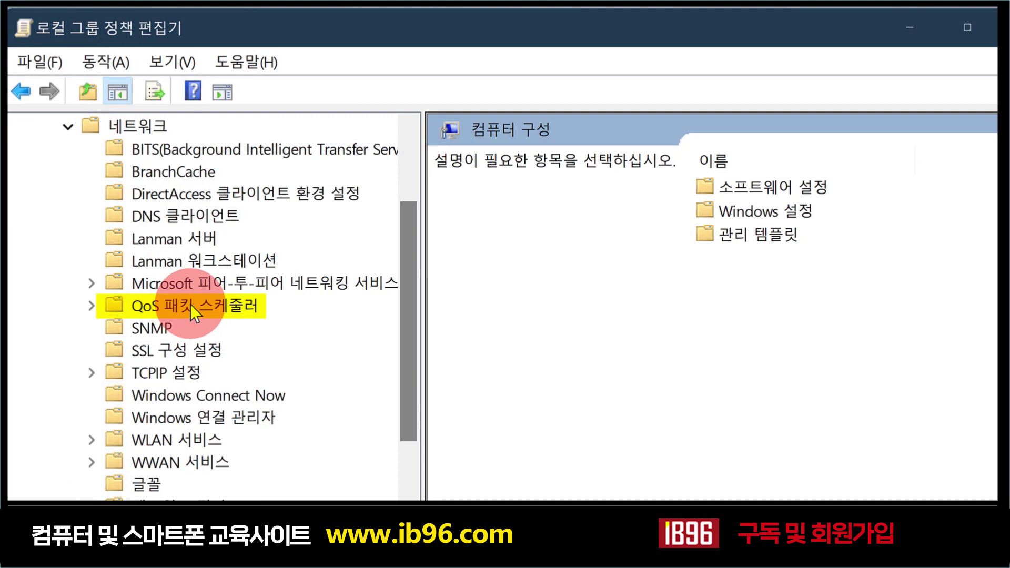
{"action": "left_click", "coordinate": [190, 304]}
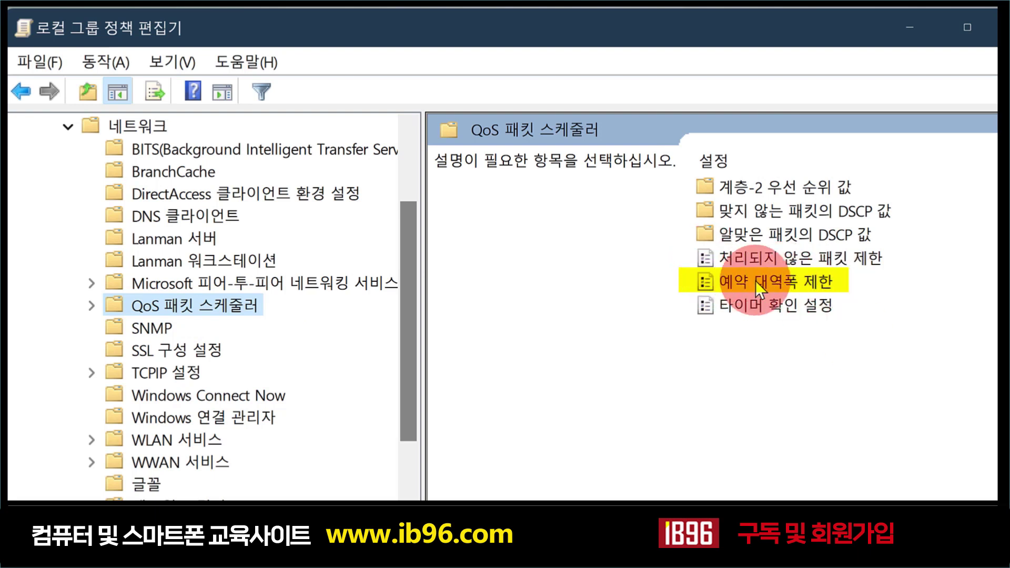
Step: Enable (사용) the reserved bandwidth limit policy (예약 대역폭 제한) and set its bandwidth limit to 0%
{"action": "double_click", "coordinate": [785, 279]}
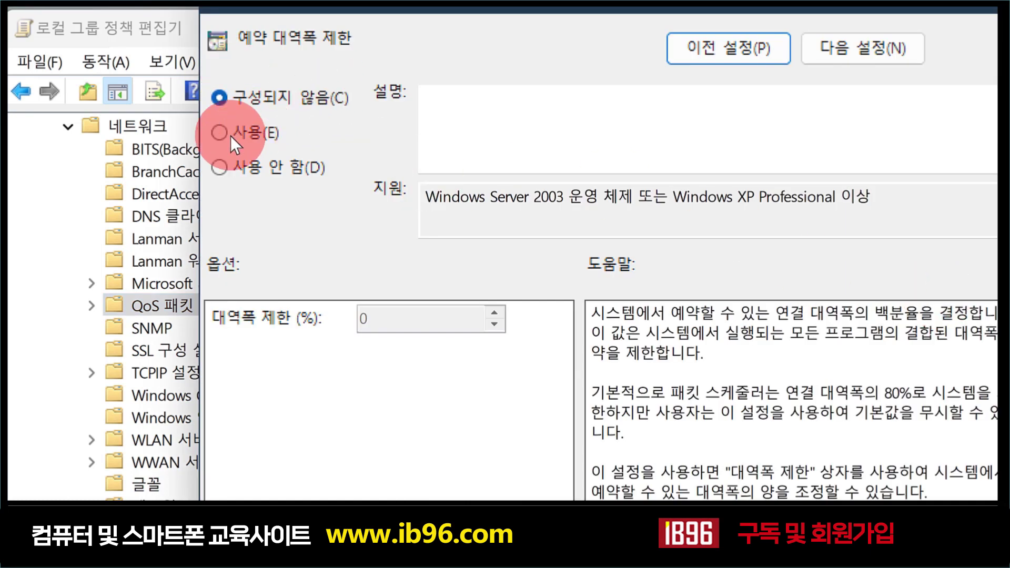
{"action": "left_click", "coordinate": [217, 133]}
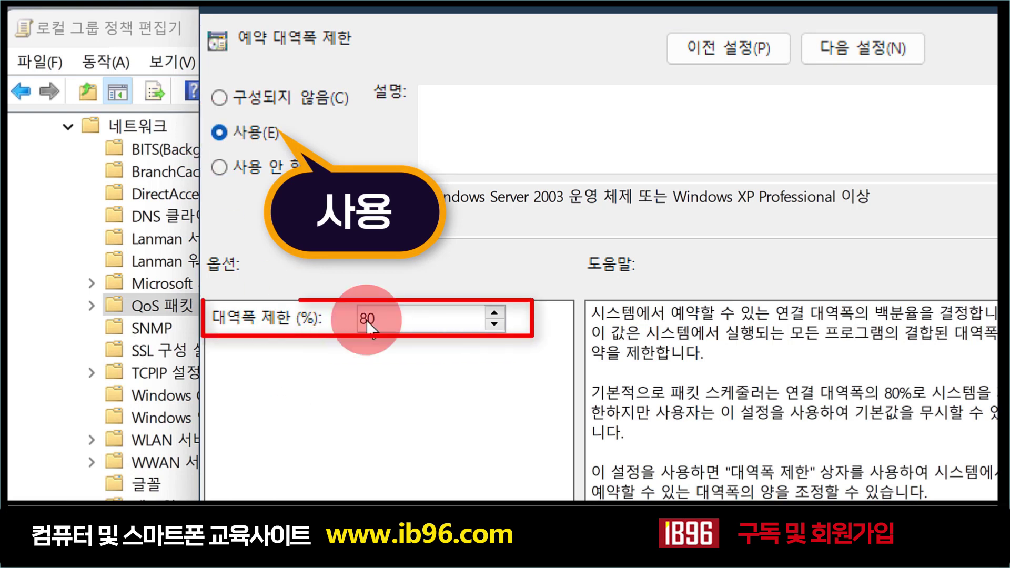
{"action": "left_click", "coordinate": [396, 319]}
{"action": "left_click_drag", "start_coordinate": [396, 320], "coordinate": [322, 318]}
{"action": "type", "text": "0"}
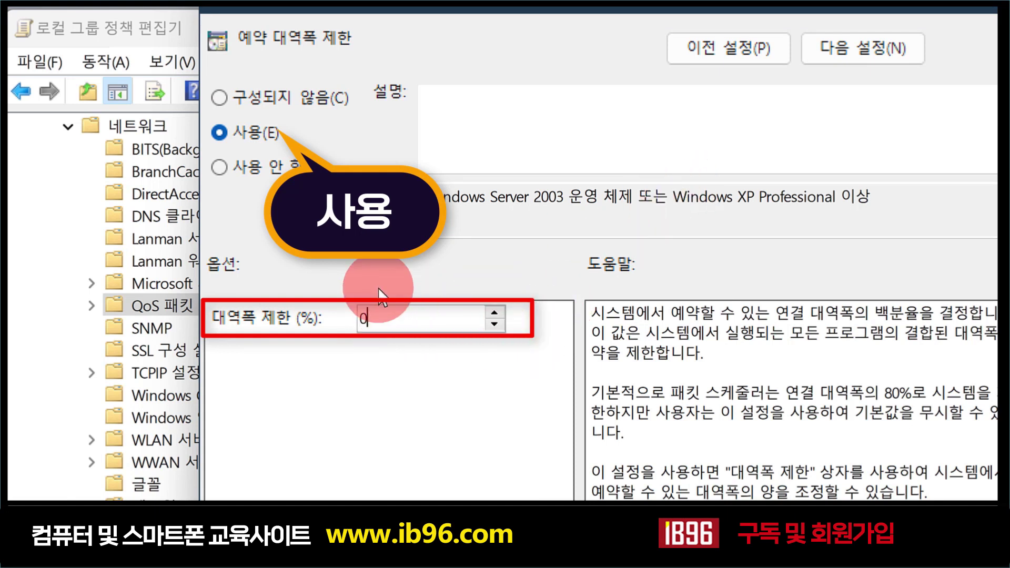
Step: Try a bandwidth limit (대역폭 제한) of 80% and set it back to 0%
{"action": "left_click_drag", "start_coordinate": [402, 314], "coordinate": [308, 314]}
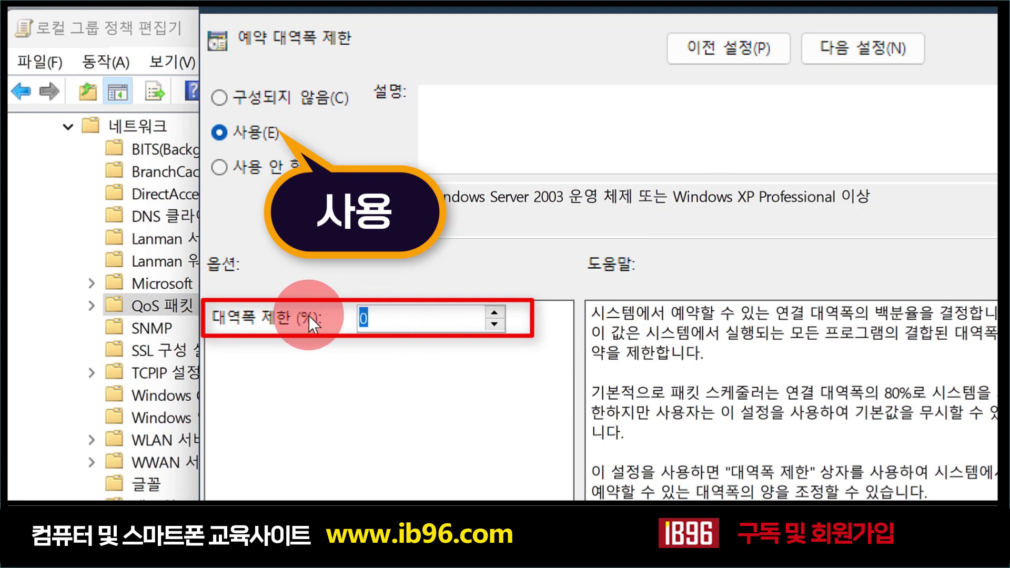
{"action": "type", "text": "80"}
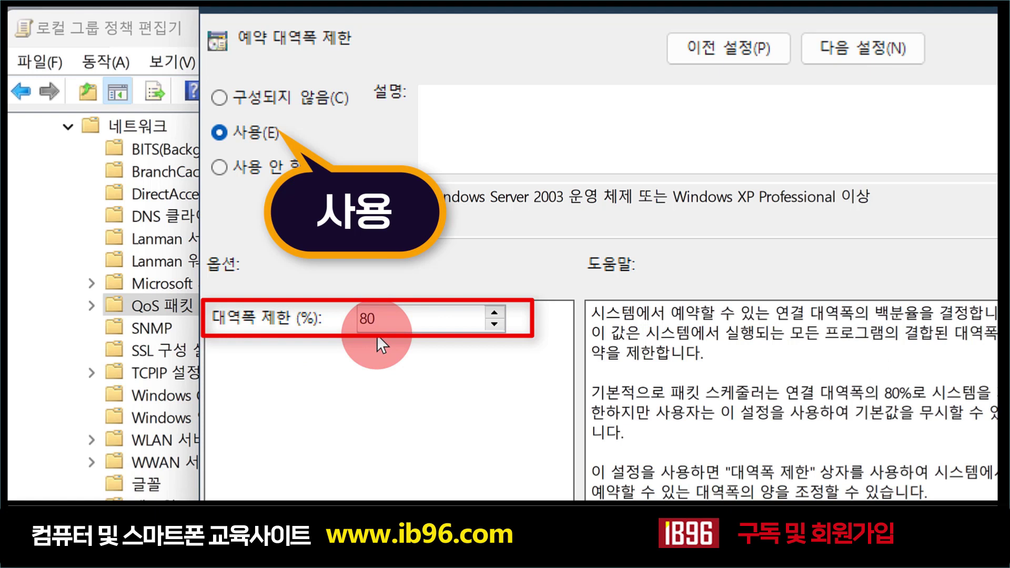
{"action": "double_click", "coordinate": [367, 319]}
{"action": "type", "text": "0"}
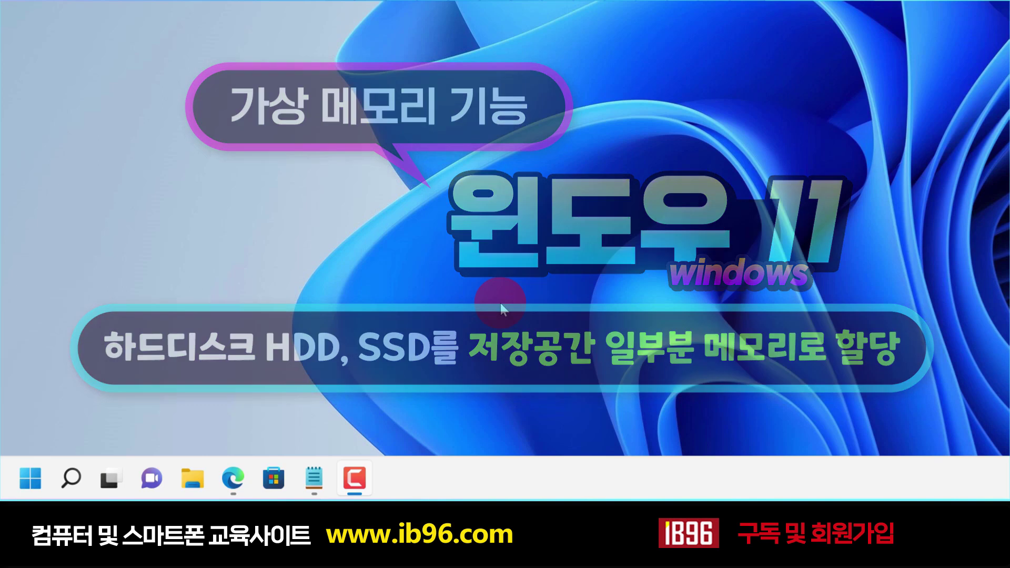
Step: Open the system information (정보) page in Settings and check the installed RAM (설치된 RAM)
{"action": "left_click", "coordinate": [21, 479]}
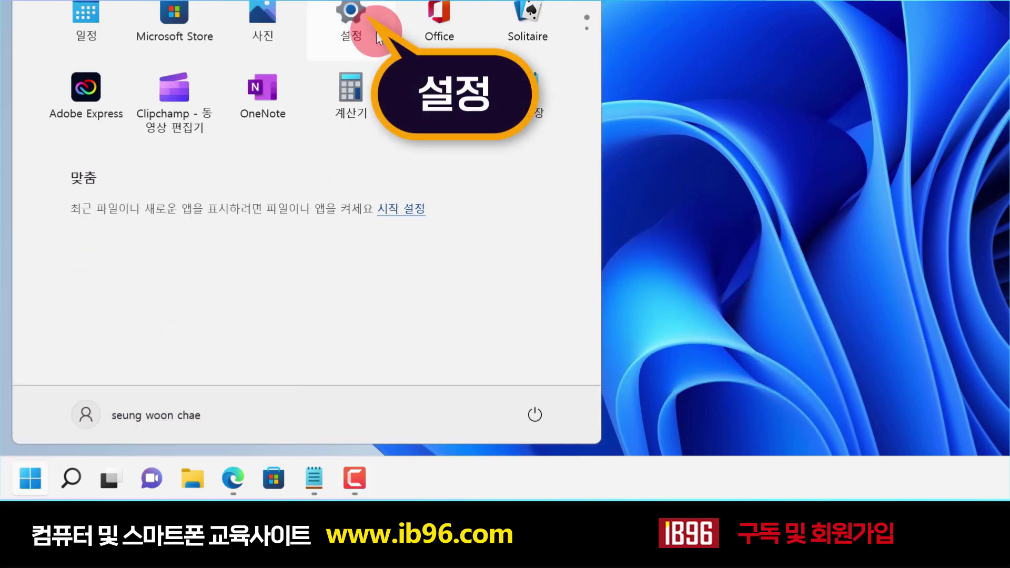
{"action": "left_click", "coordinate": [352, 21]}
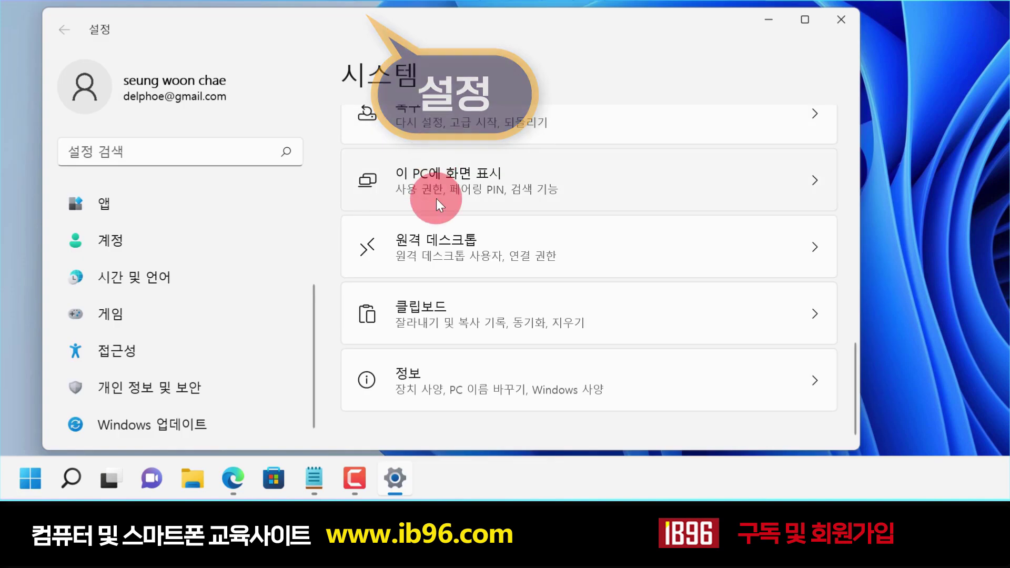
{"action": "left_click", "coordinate": [434, 375]}
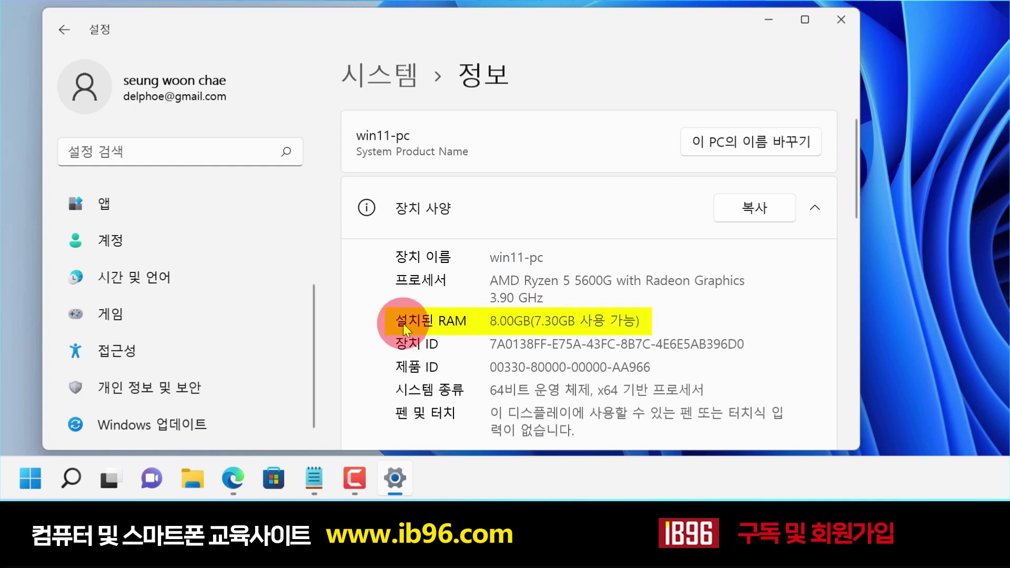
{"action": "left_click_drag", "start_coordinate": [525, 323], "coordinate": [489, 321]}
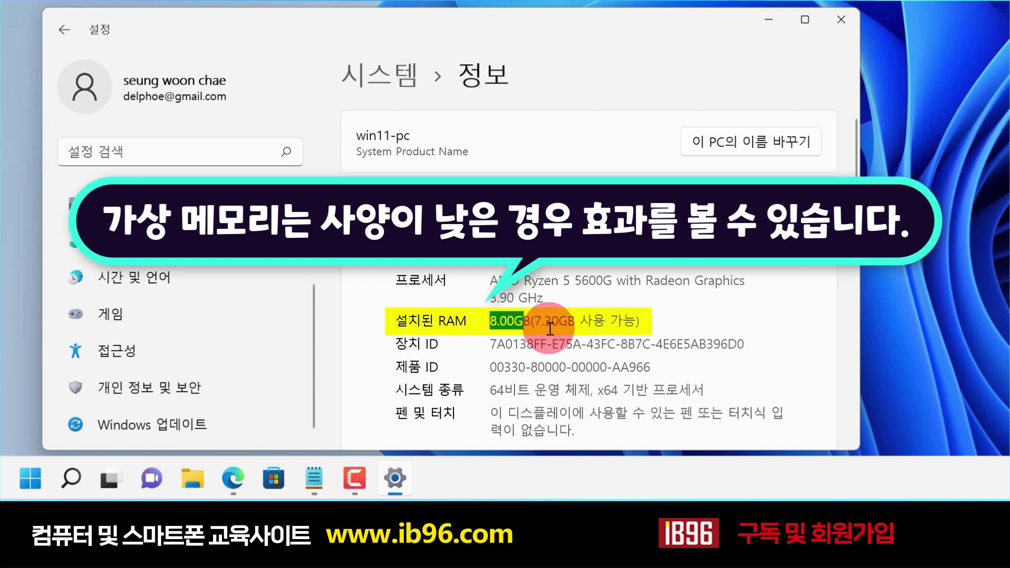
Step: Open the virtual memory (가상 메모리) dialog from the advanced performance options of the advanced system settings (고급 시스템 설정)
{"action": "scroll", "coordinate": [549, 328], "scroll_direction": "down", "scroll_amount": 3}
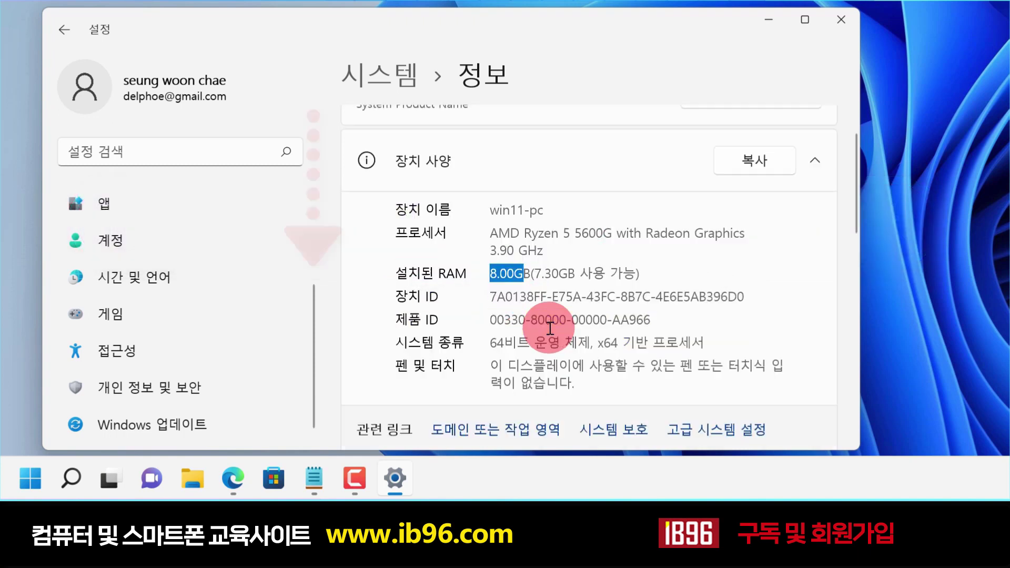
{"action": "scroll", "coordinate": [550, 329], "scroll_direction": "down", "scroll_amount": 1}
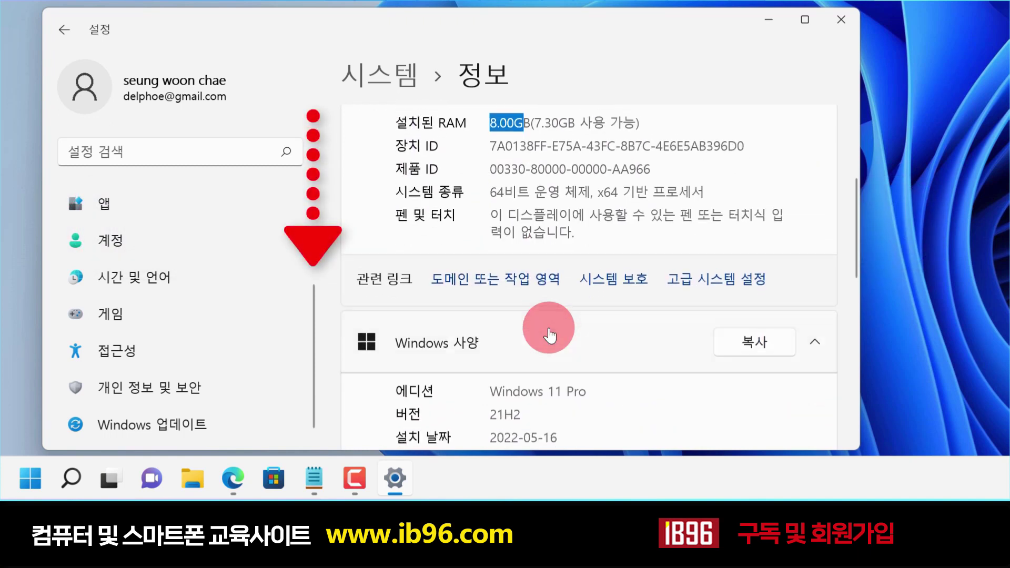
{"action": "left_click", "coordinate": [721, 283]}
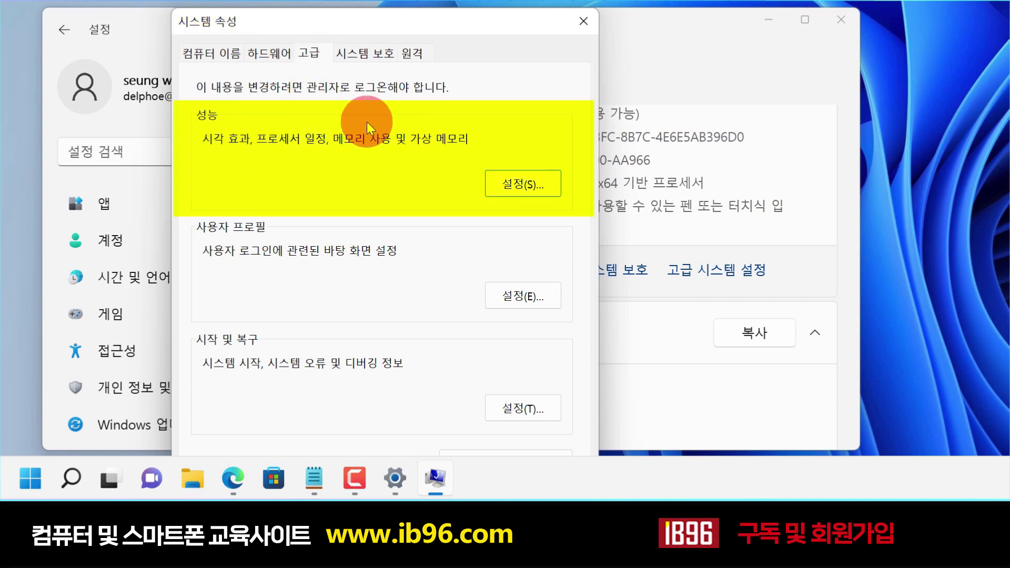
{"action": "left_click", "coordinate": [514, 189]}
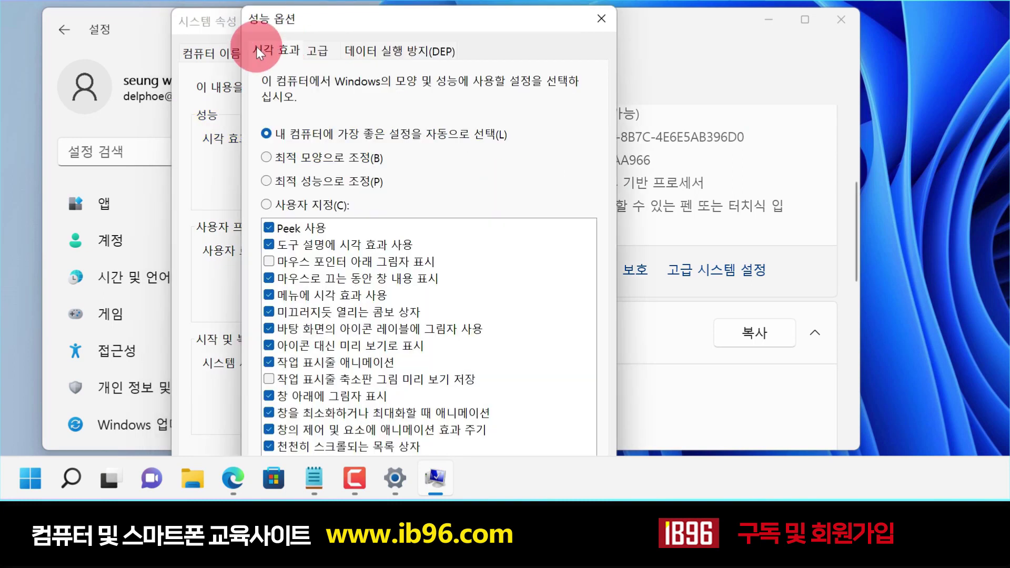
{"action": "left_click", "coordinate": [323, 50]}
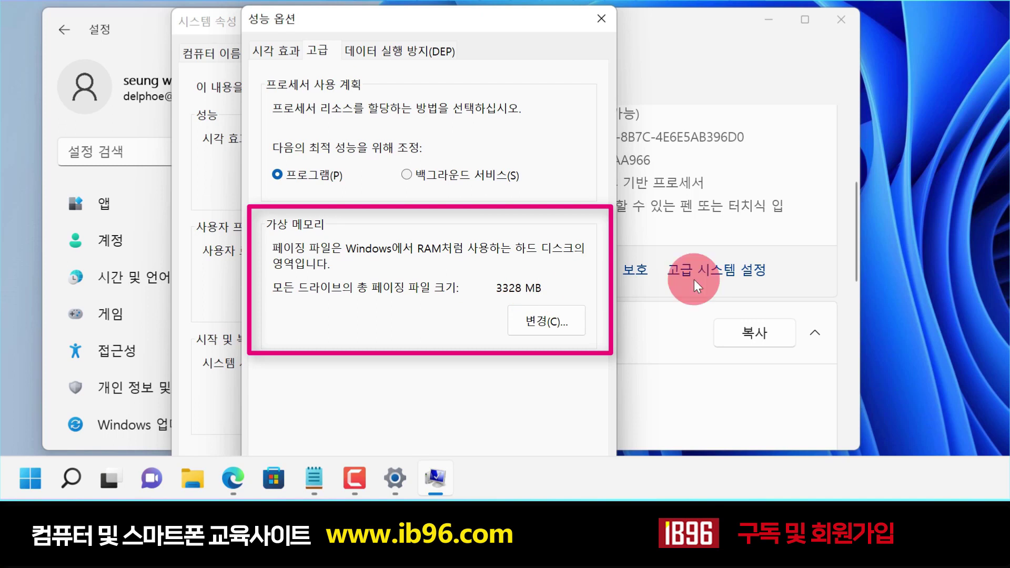
{"action": "left_click", "coordinate": [538, 323]}
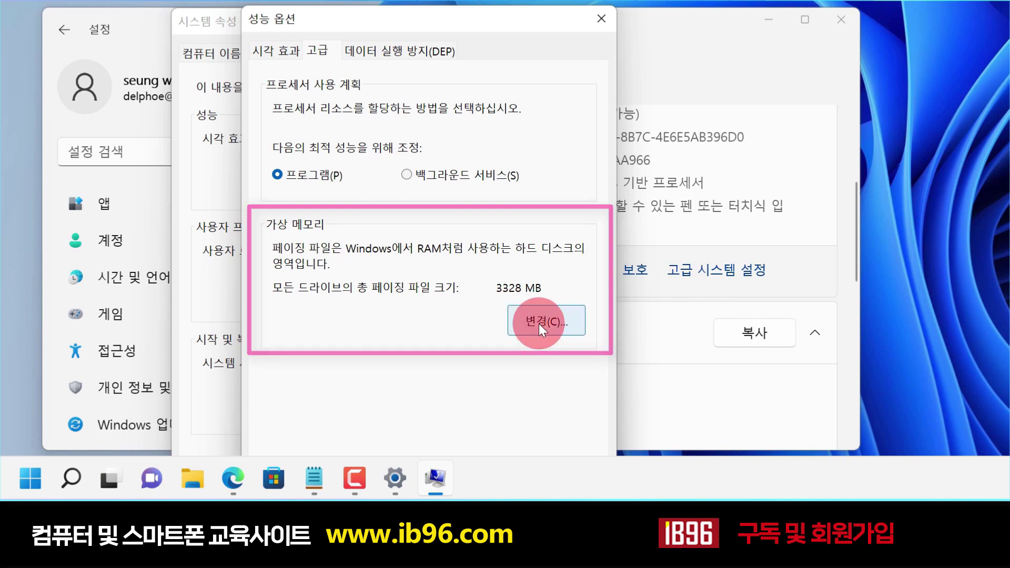
{"action": "left_click_drag", "start_coordinate": [361, 14], "coordinate": [384, 17]}
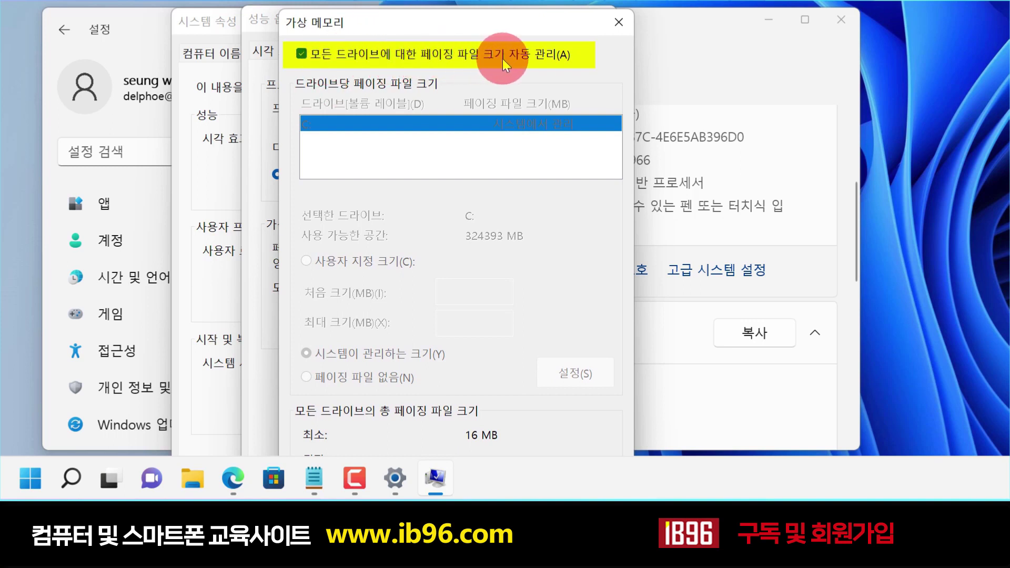
Step: Turn off automatic paging file management for all drives and choose a custom size (사용자 지정 크기) for drive C:
{"action": "left_click", "coordinate": [302, 51]}
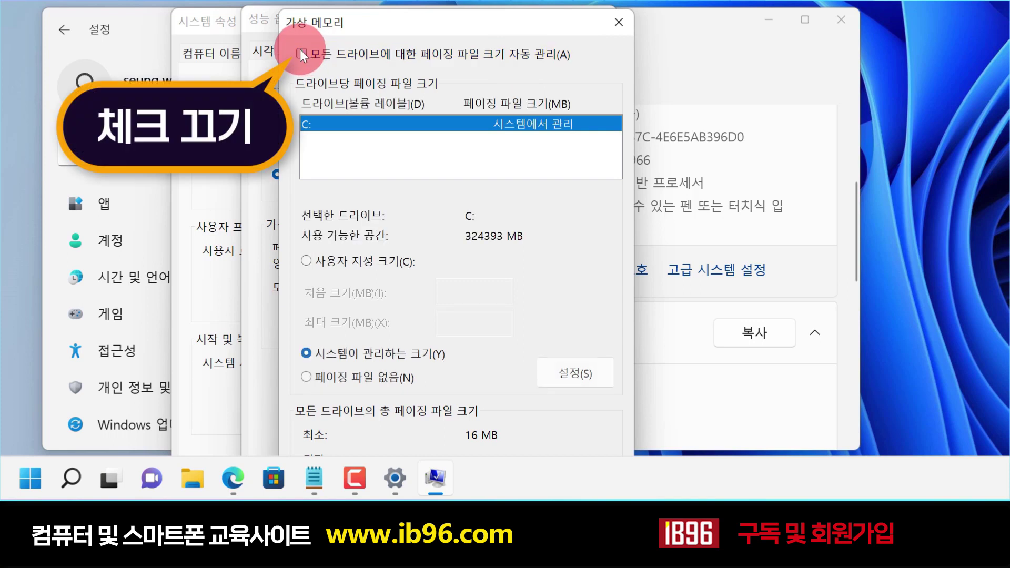
{"action": "left_click", "coordinate": [303, 263]}
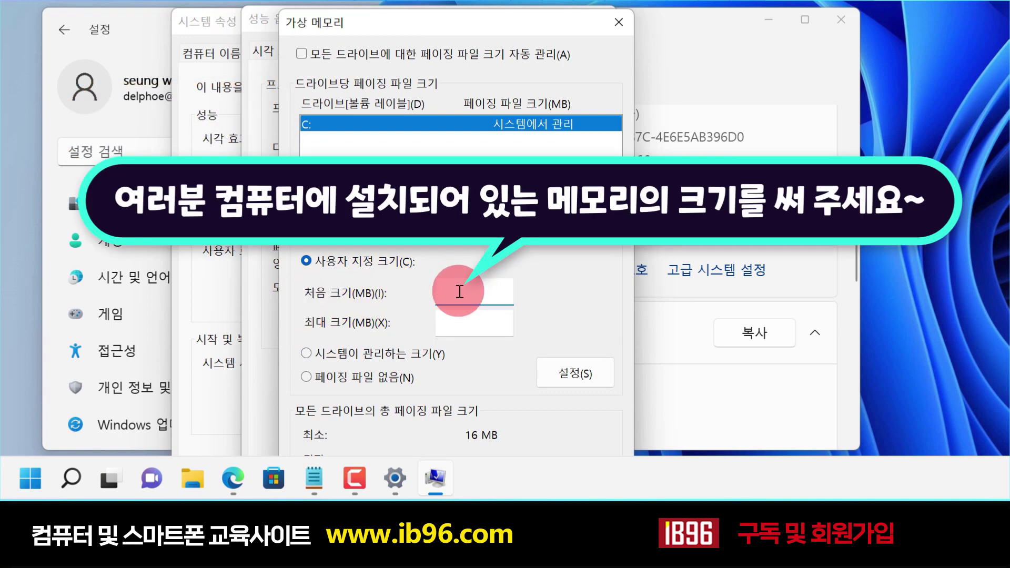
{"action": "left_click", "coordinate": [462, 322]}
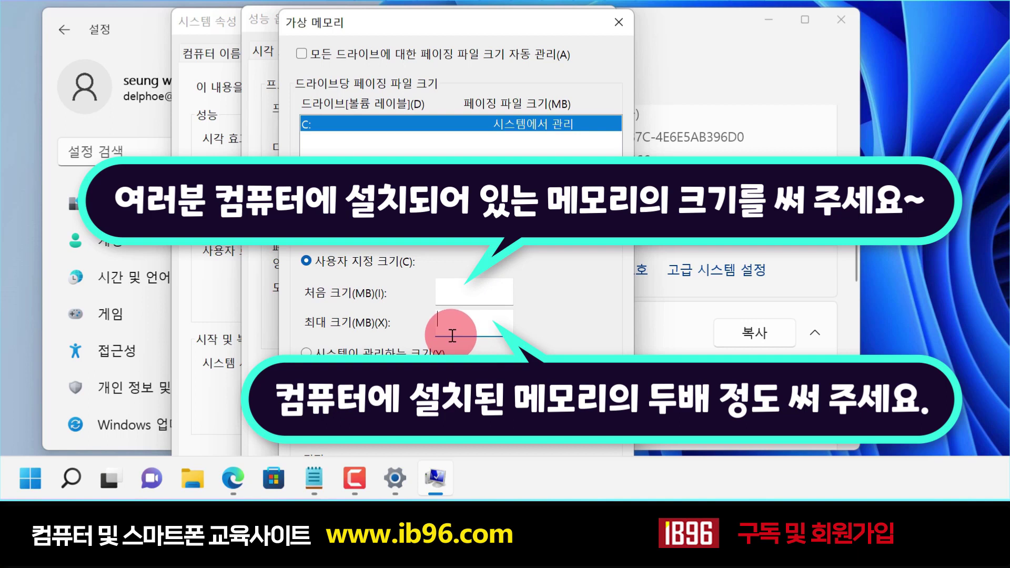
{"action": "left_click", "coordinate": [475, 290]}
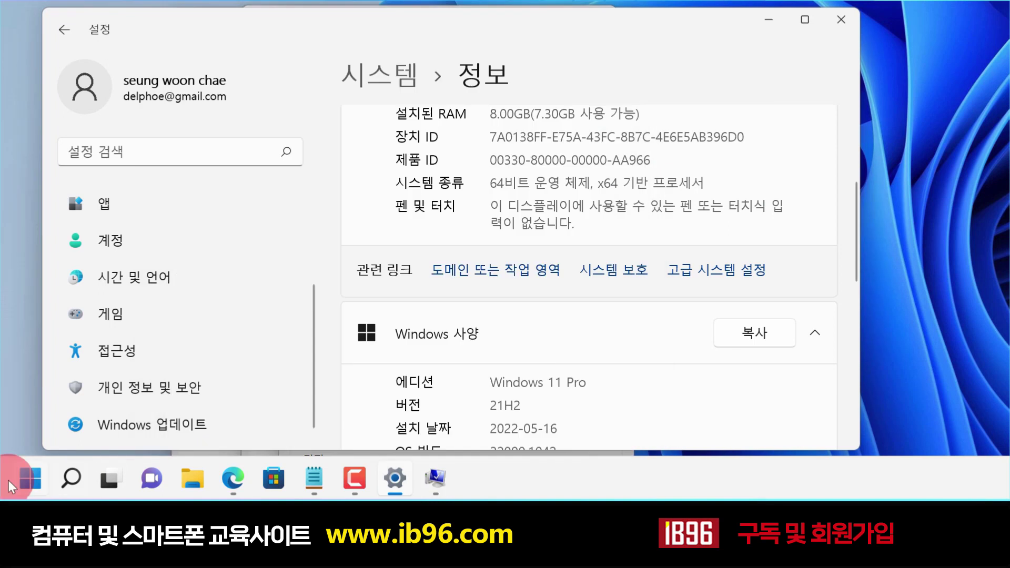
Step: Launch Calculator (계산기) and multiply 8 by 1024 to convert the installed RAM from GB to MB
{"action": "left_click", "coordinate": [20, 475]}
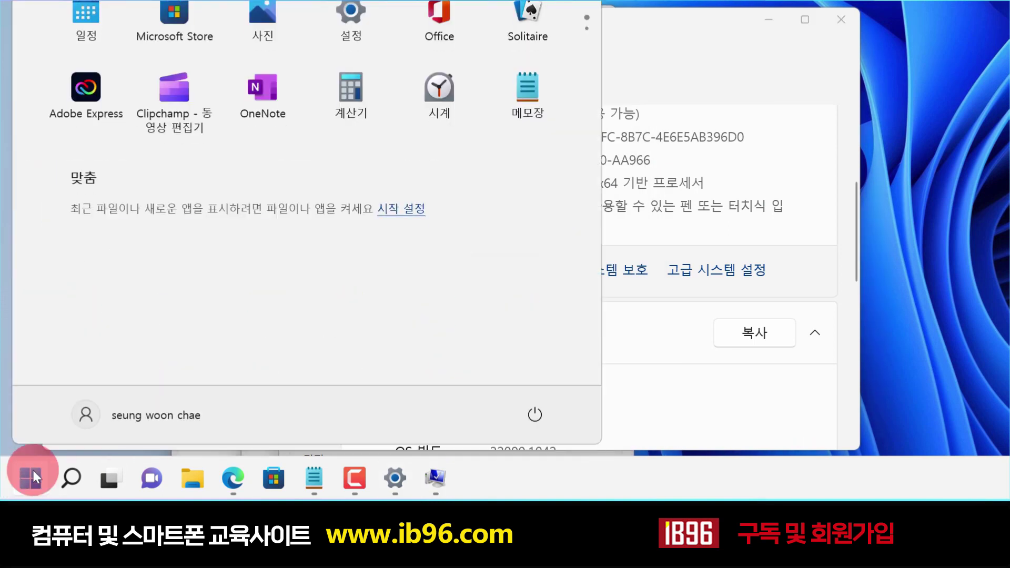
{"action": "left_click", "coordinate": [354, 91]}
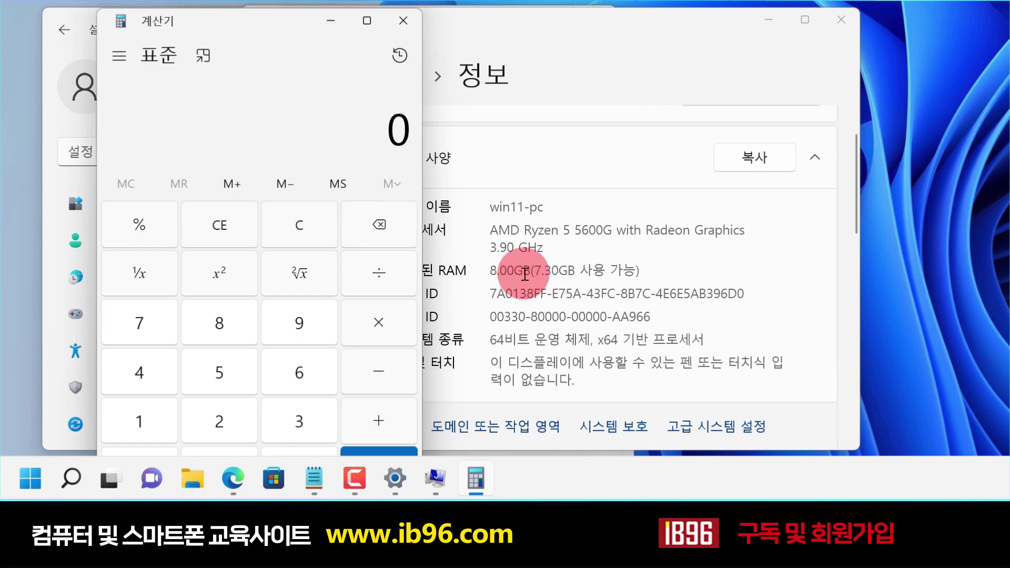
{"action": "left_click", "coordinate": [231, 332]}
{"action": "left_click", "coordinate": [384, 324]}
{"action": "left_click", "coordinate": [183, 421]}
{"action": "left_click", "coordinate": [235, 446]}
{"action": "left_click", "coordinate": [235, 409]}
{"action": "left_click", "coordinate": [166, 352]}
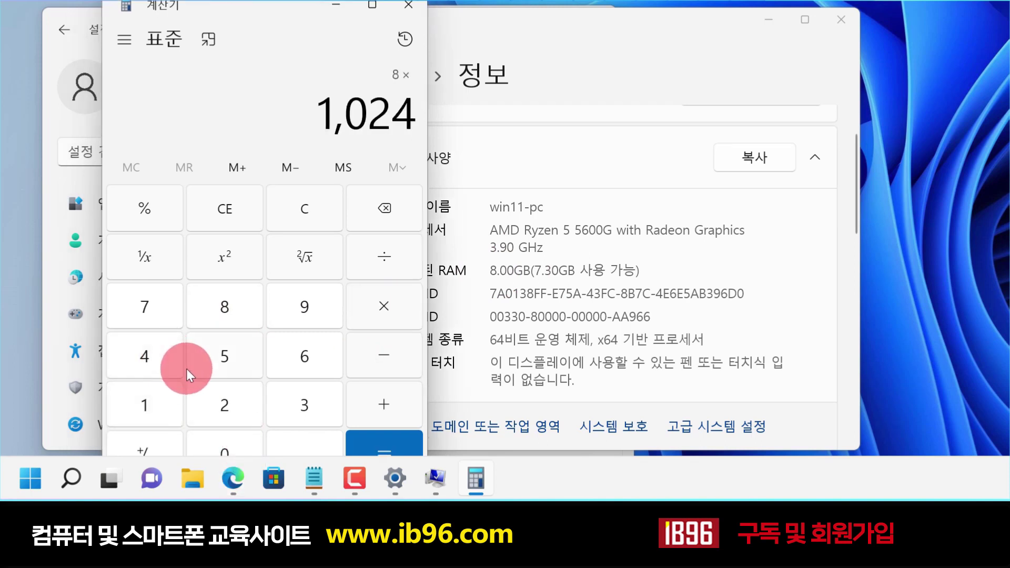
{"action": "left_click", "coordinate": [371, 438]}
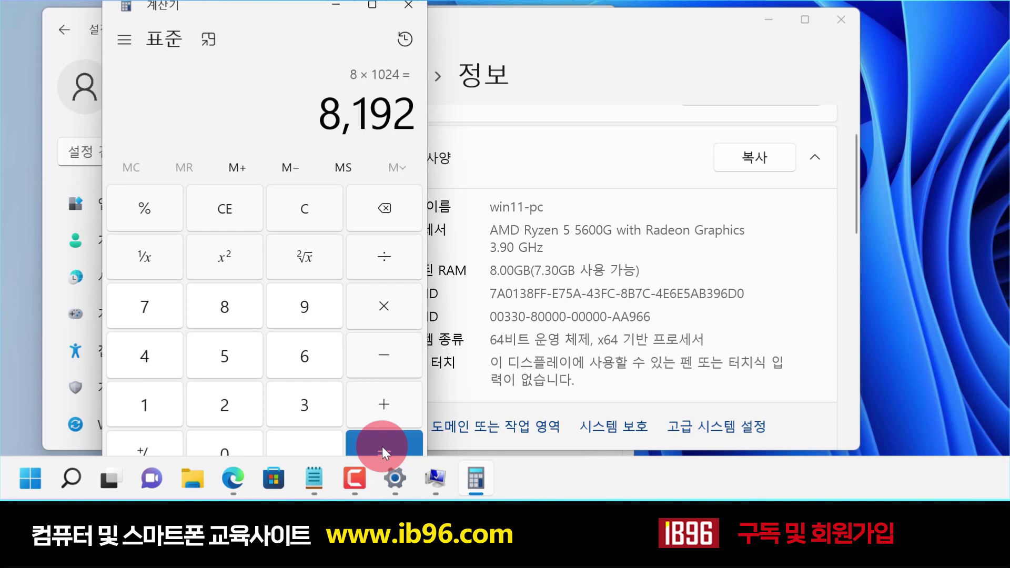
{"action": "left_click", "coordinate": [331, 124]}
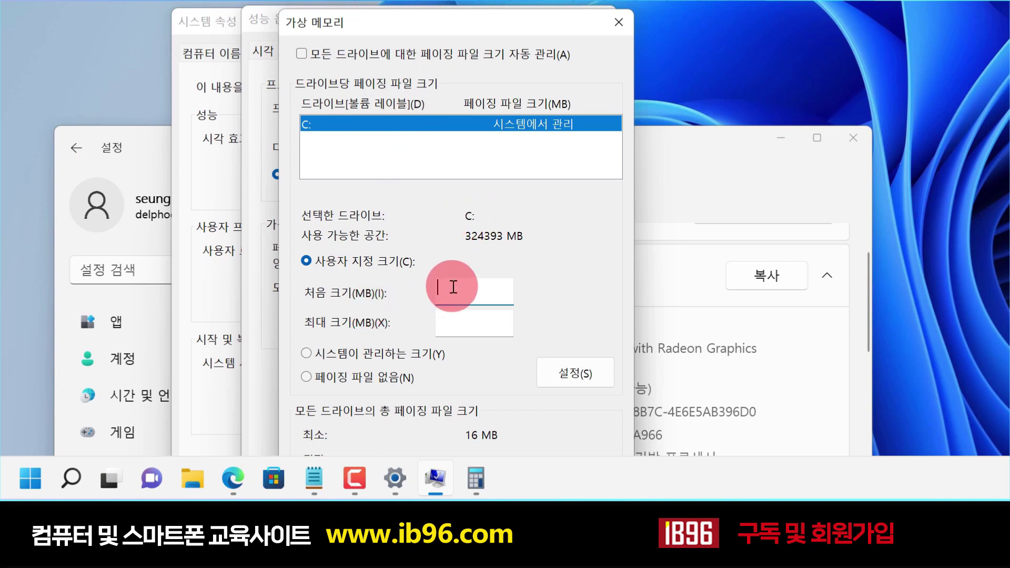
Step: Set the paging file's initial size (처음 크기) to 8192 MB and maximum size (최대 크기) to 16384 MB, and apply the change
{"action": "type", "text": "8"}
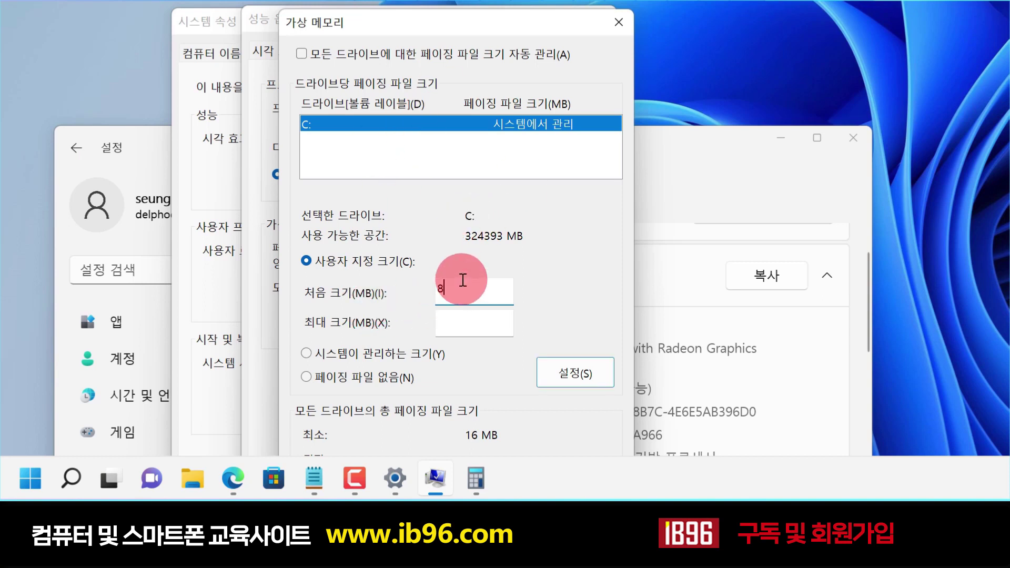
{"action": "type", "text": "192"}
{"action": "left_click", "coordinate": [450, 322]}
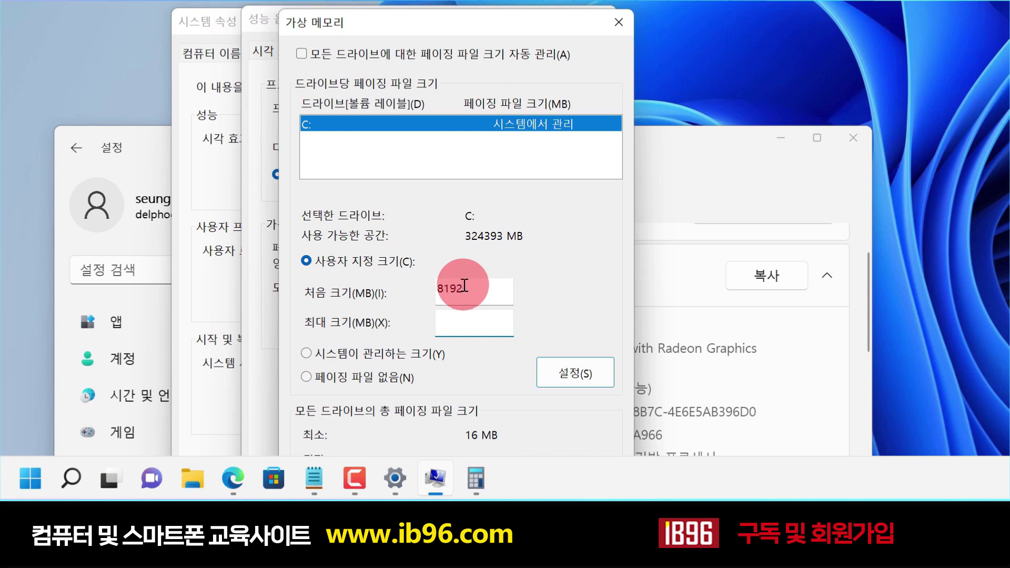
{"action": "type", "text": "16384"}
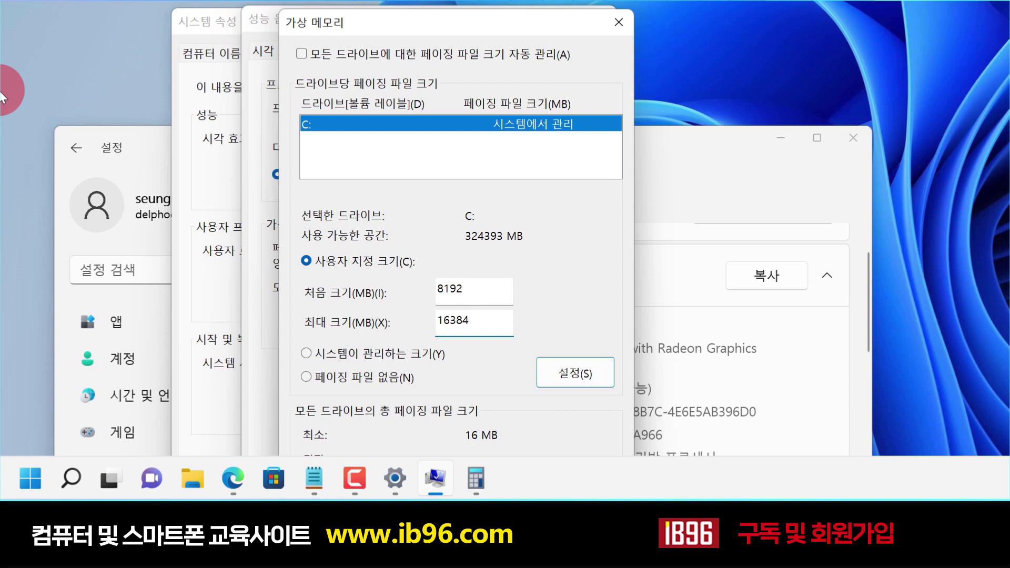
{"action": "left_click_drag", "start_coordinate": [514, 288], "coordinate": [419, 289]}
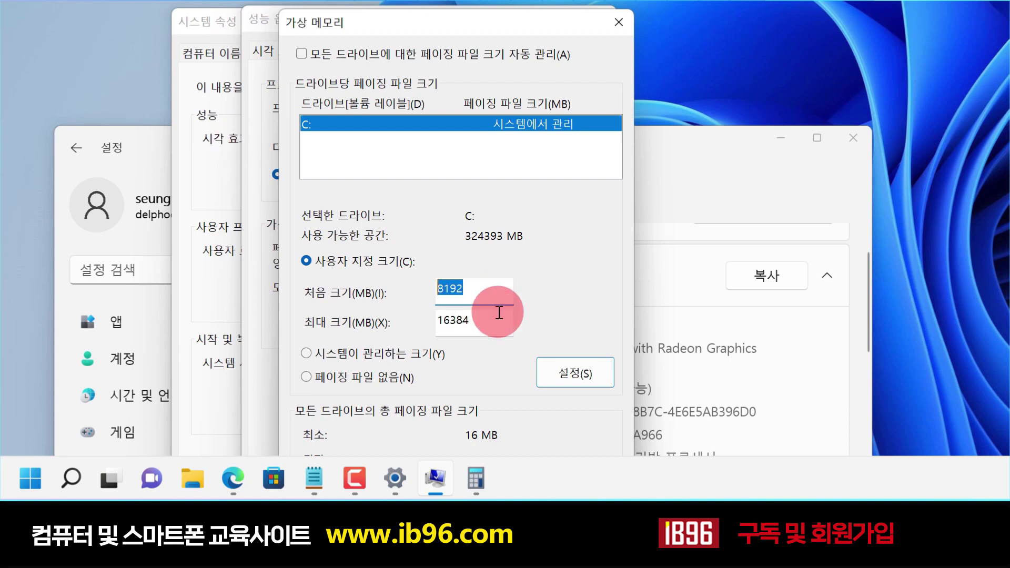
{"action": "left_click_drag", "start_coordinate": [497, 327], "coordinate": [426, 321]}
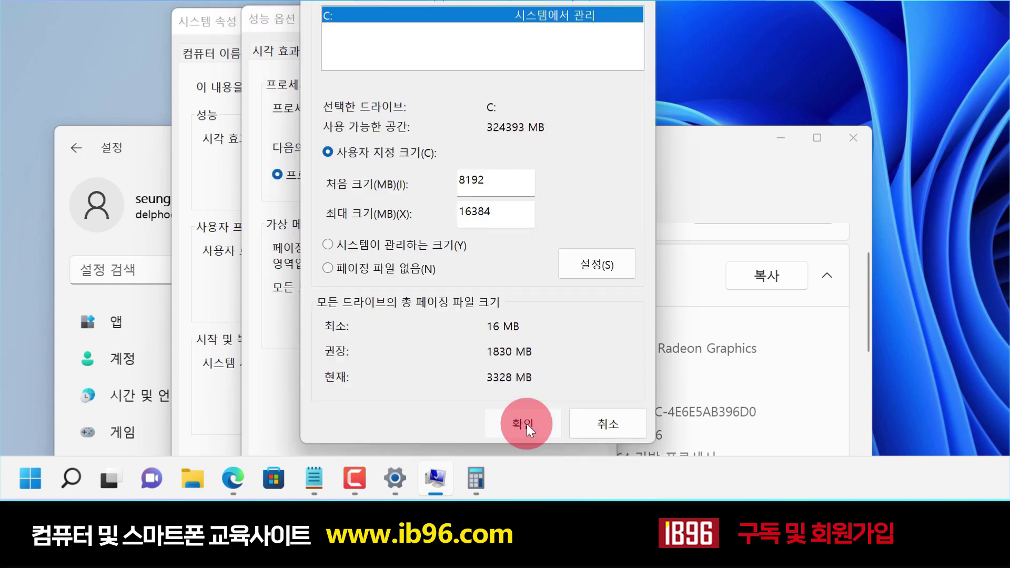
{"action": "left_click", "coordinate": [526, 424]}
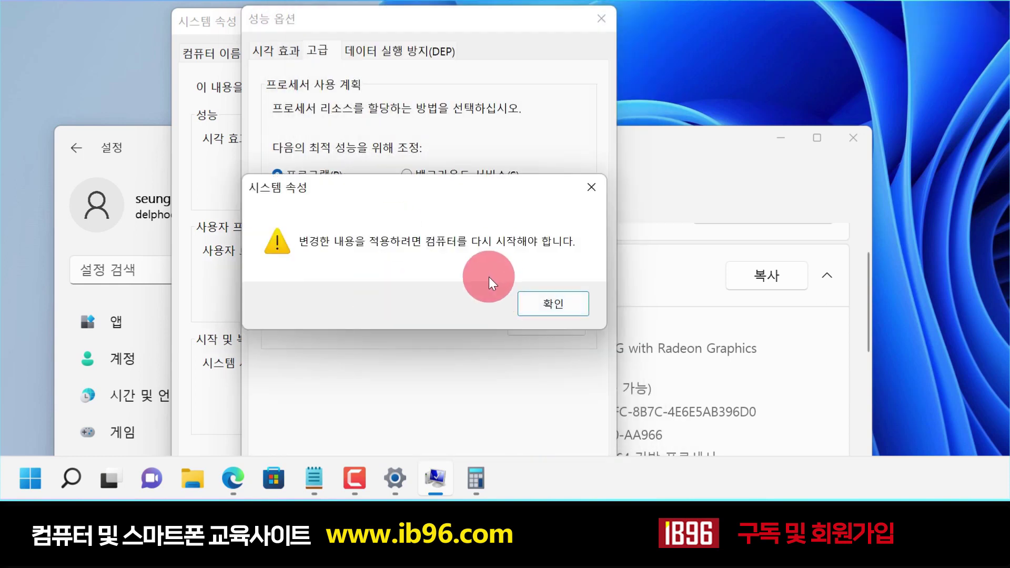
{"action": "left_click", "coordinate": [579, 303]}
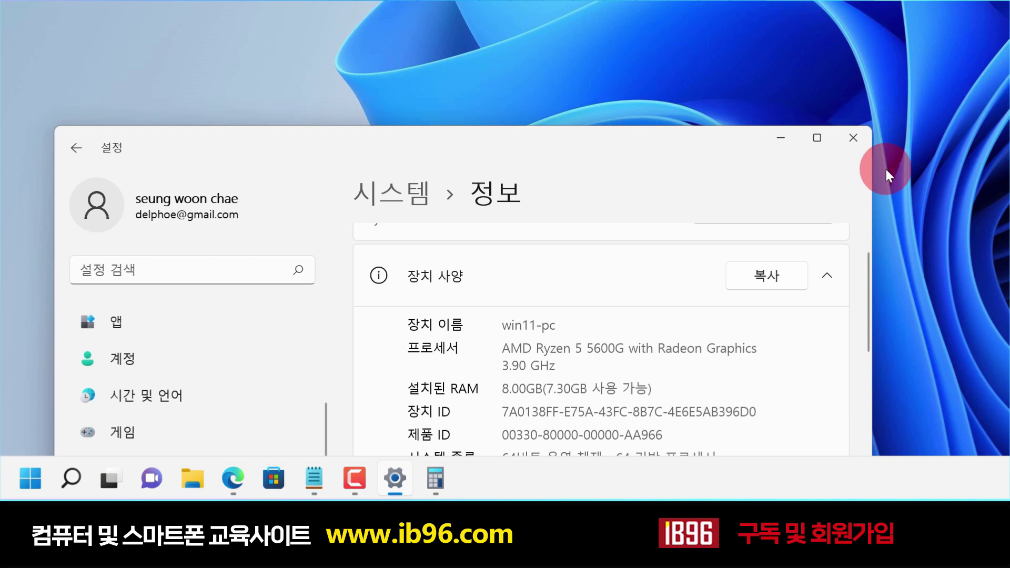
Step: Review the installed RAM on the system information page and close Settings
{"action": "left_click_drag", "start_coordinate": [620, 140], "coordinate": [630, 38]}
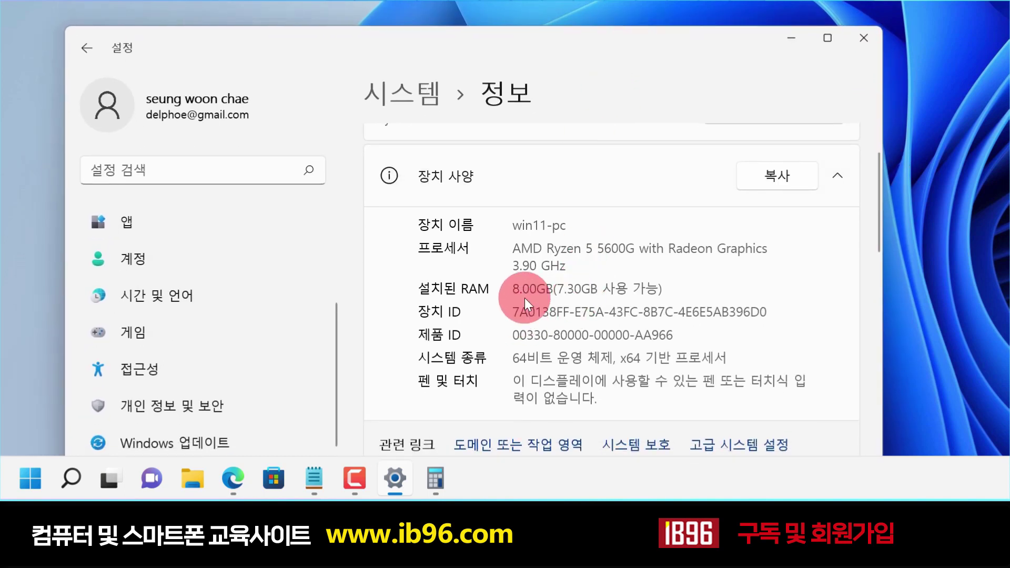
{"action": "left_click_drag", "start_coordinate": [520, 287], "coordinate": [510, 289]}
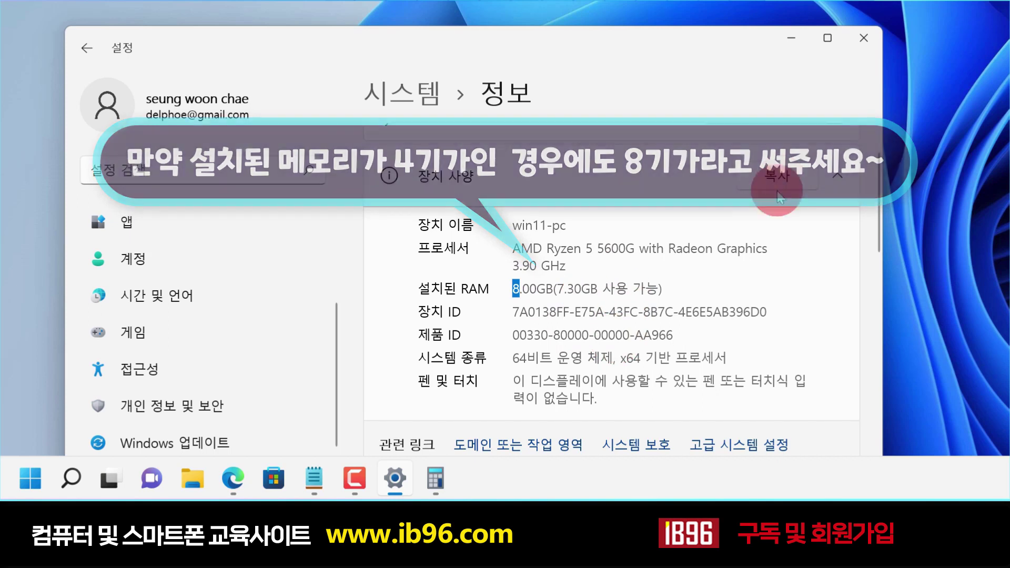
{"action": "left_click", "coordinate": [872, 40]}
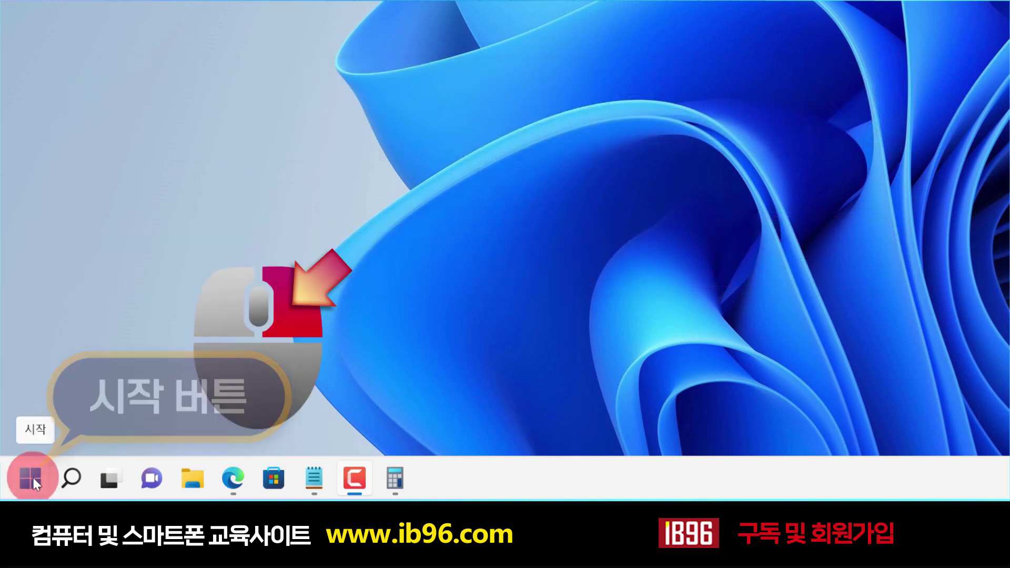
Step: Launch Task Manager (작업 관리자) and sort the startup programs (시작프로그램) by startup impact (시작 시 영향), highest first
{"action": "right_click", "coordinate": [34, 472]}
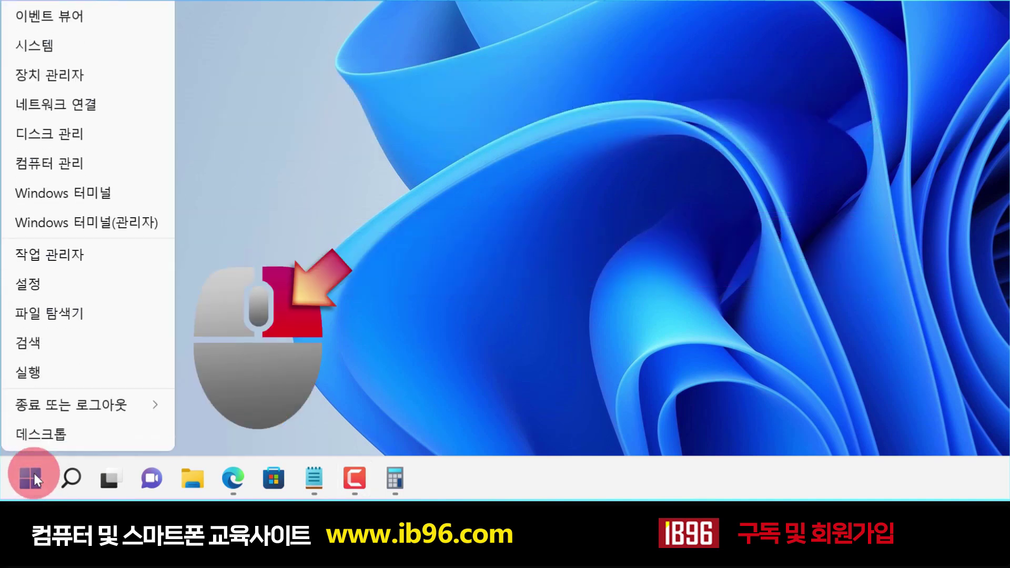
{"action": "left_click", "coordinate": [112, 255]}
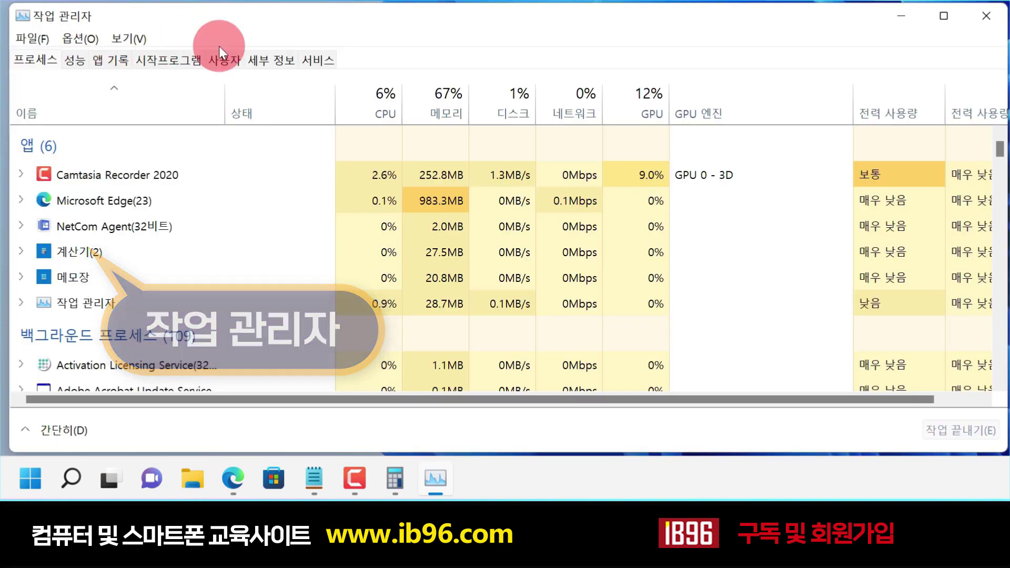
{"action": "left_click", "coordinate": [169, 60]}
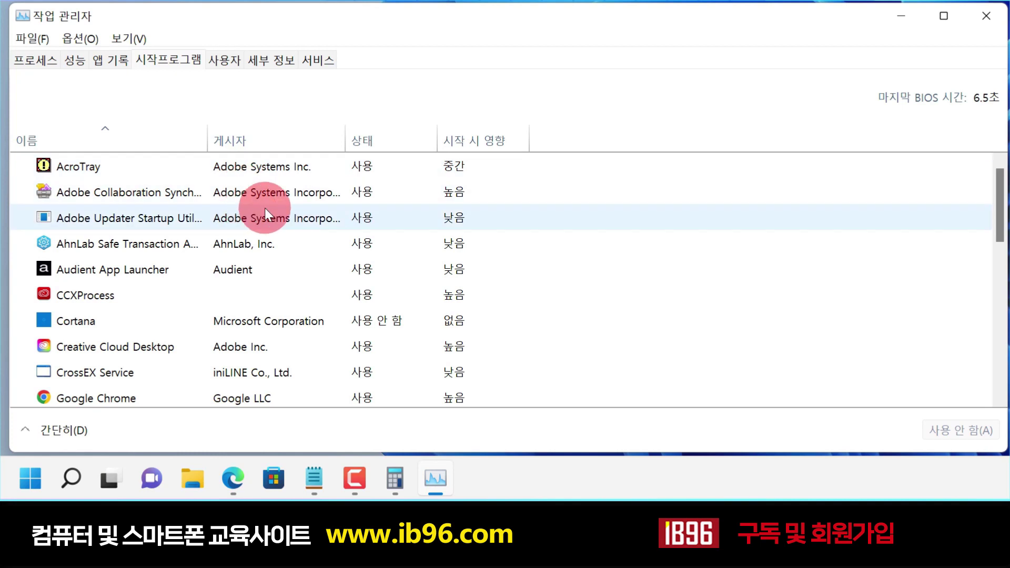
{"action": "left_click", "coordinate": [459, 135]}
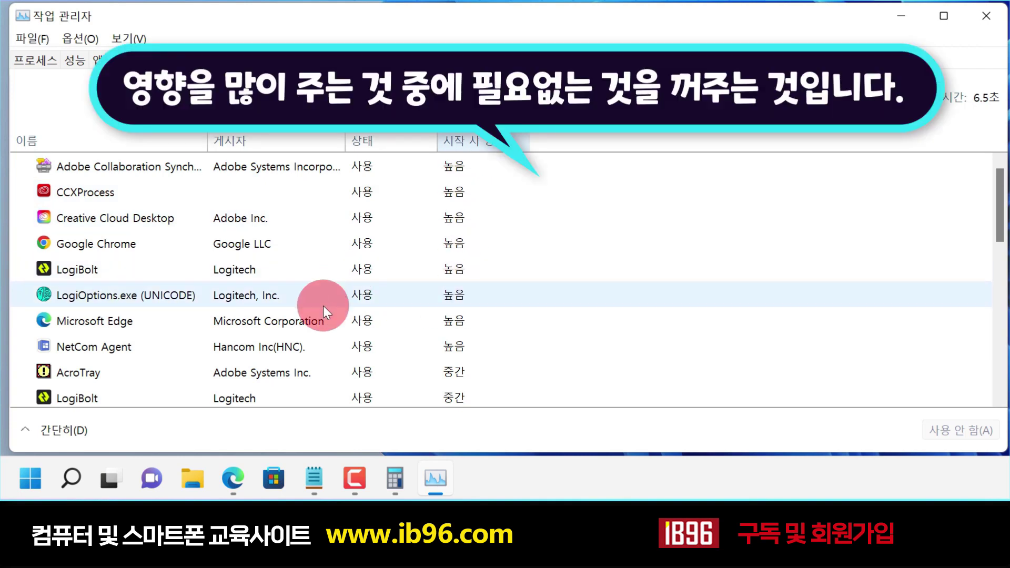
Step: Disable (사용 안 함) the high-impact startup programs NetCom Agent and Microsoft Edge
{"action": "right_click", "coordinate": [292, 374]}
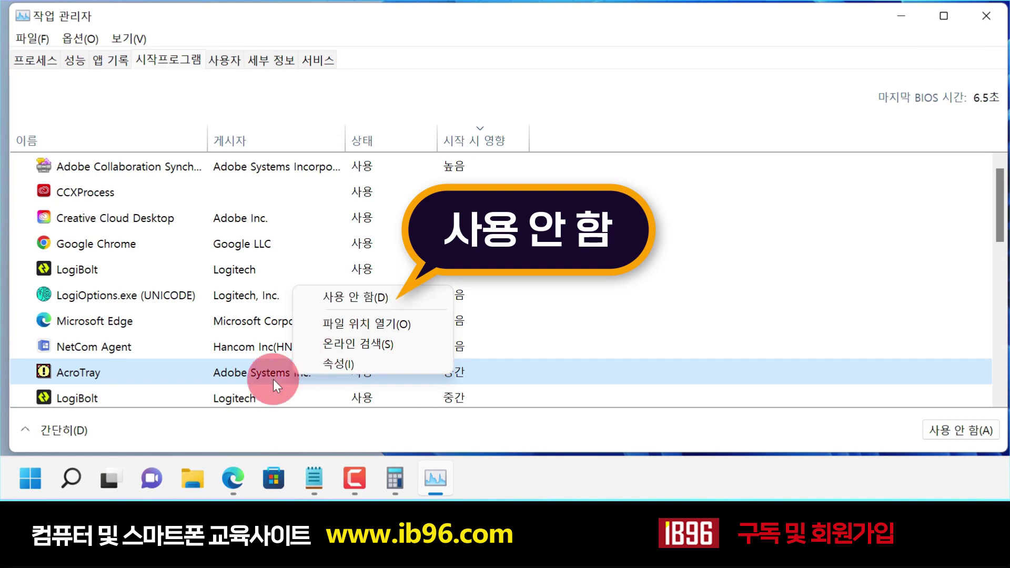
{"action": "left_click", "coordinate": [146, 375]}
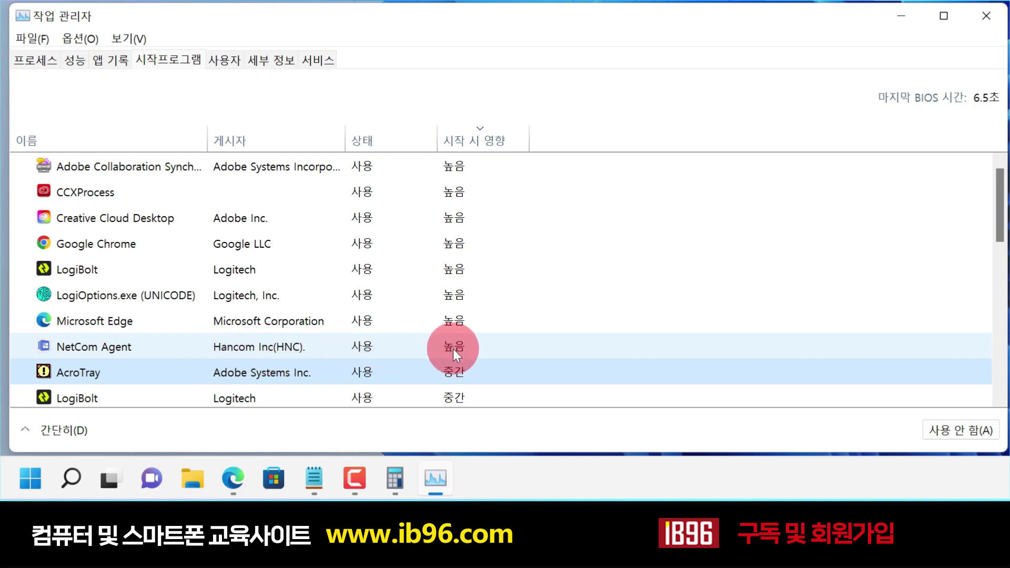
{"action": "right_click", "coordinate": [164, 345]}
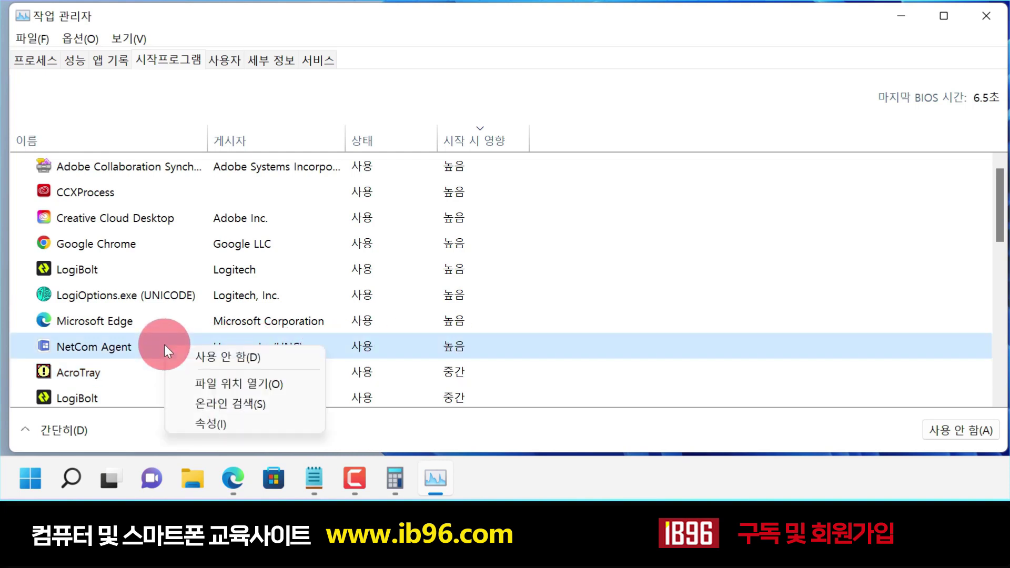
{"action": "left_click", "coordinate": [229, 357]}
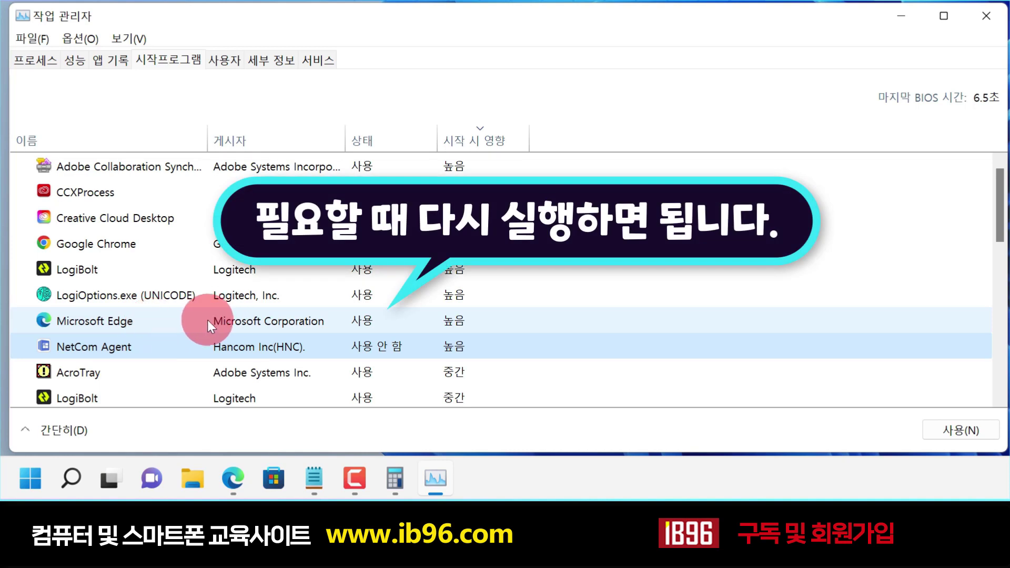
{"action": "right_click", "coordinate": [208, 319]}
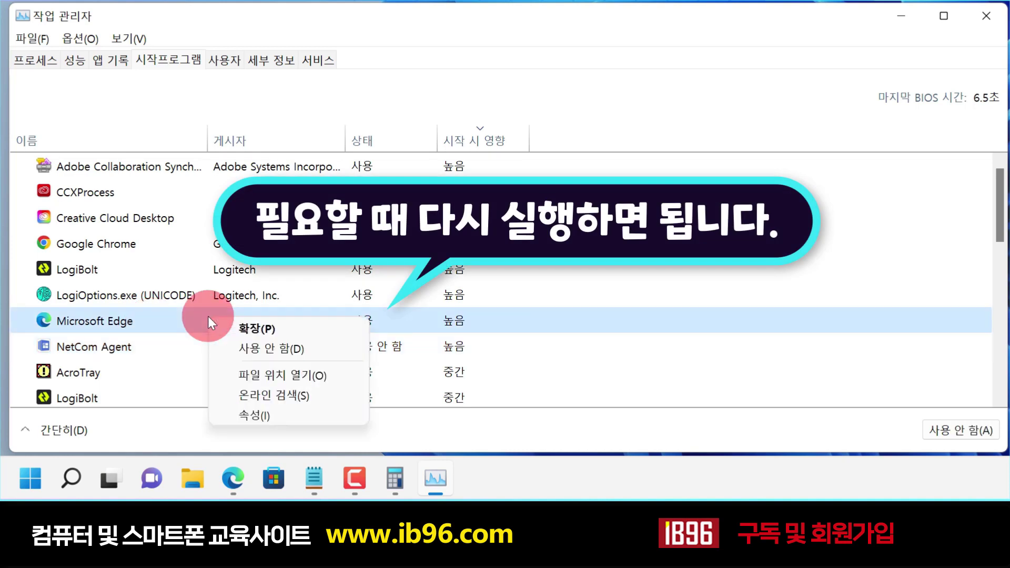
{"action": "left_click", "coordinate": [286, 347]}
Step: Disable (사용 안 함) the Send to OneNote Tool startup program and close Task Manager
{"action": "scroll", "coordinate": [285, 351], "scroll_direction": "down", "scroll_amount": 2}
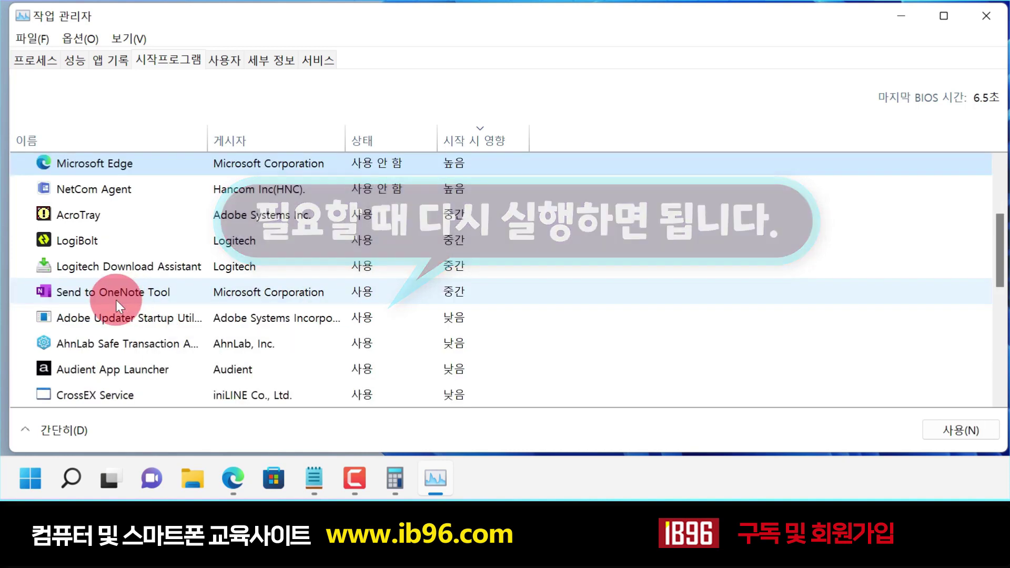
{"action": "right_click", "coordinate": [189, 291]}
{"action": "left_click", "coordinate": [242, 299]}
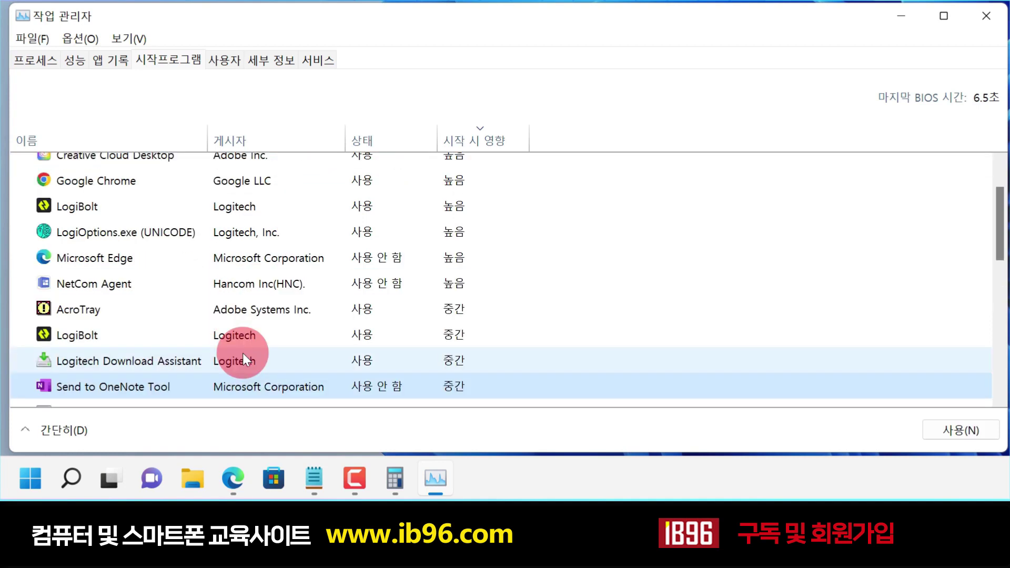
{"action": "scroll", "coordinate": [241, 352], "scroll_direction": "up", "scroll_amount": 2}
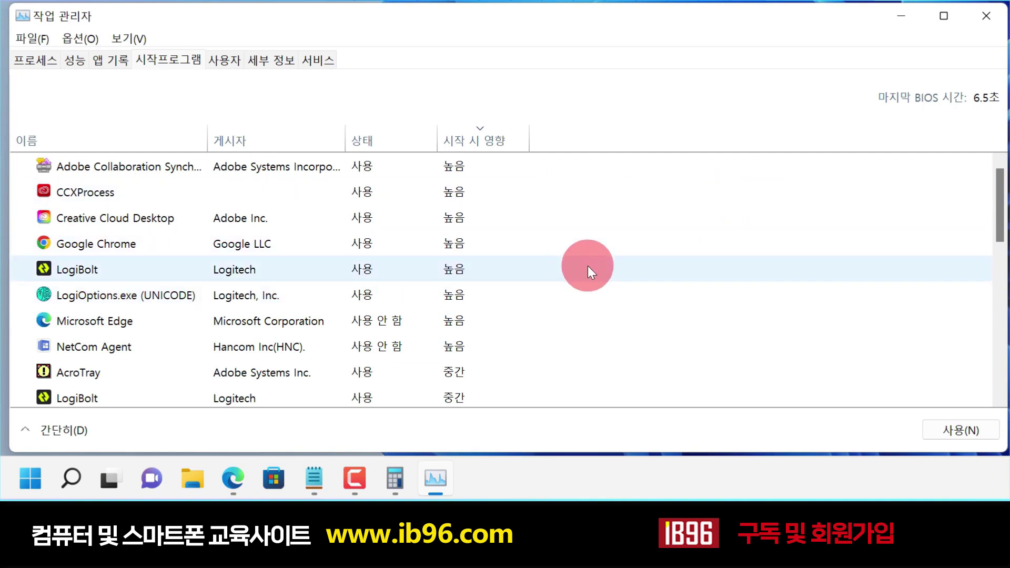
{"action": "key", "text": "alt+F4"}
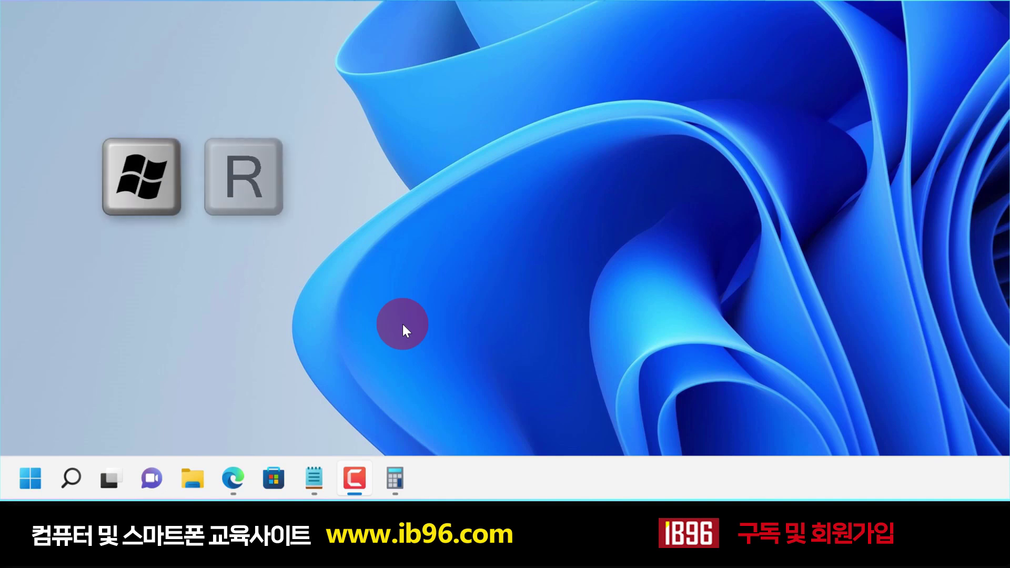
Step: Run msconfig to launch System Configuration (시스템 구성) and show its services (서비스) list
{"action": "key", "text": "super+r"}
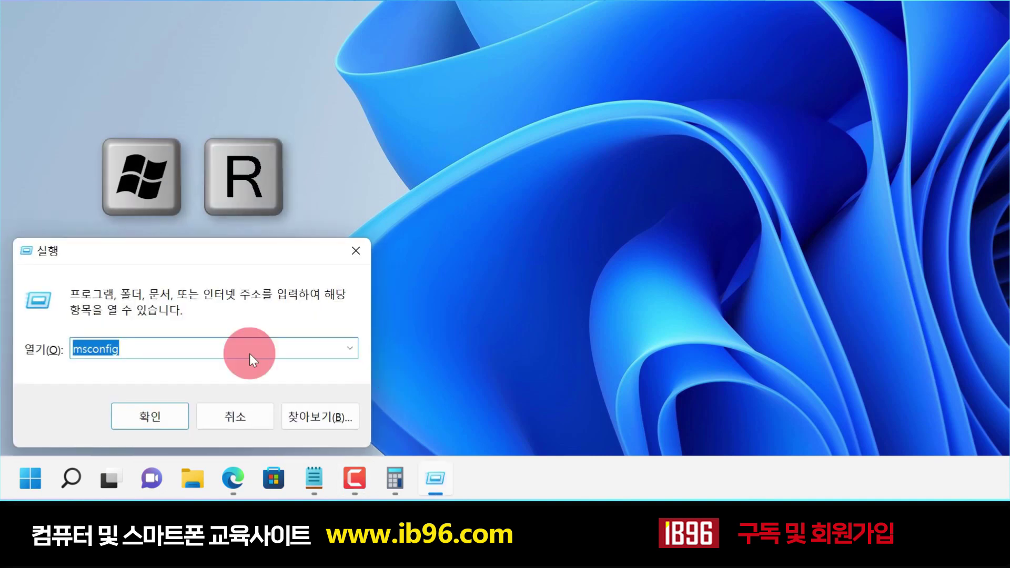
{"action": "left_click", "coordinate": [148, 349]}
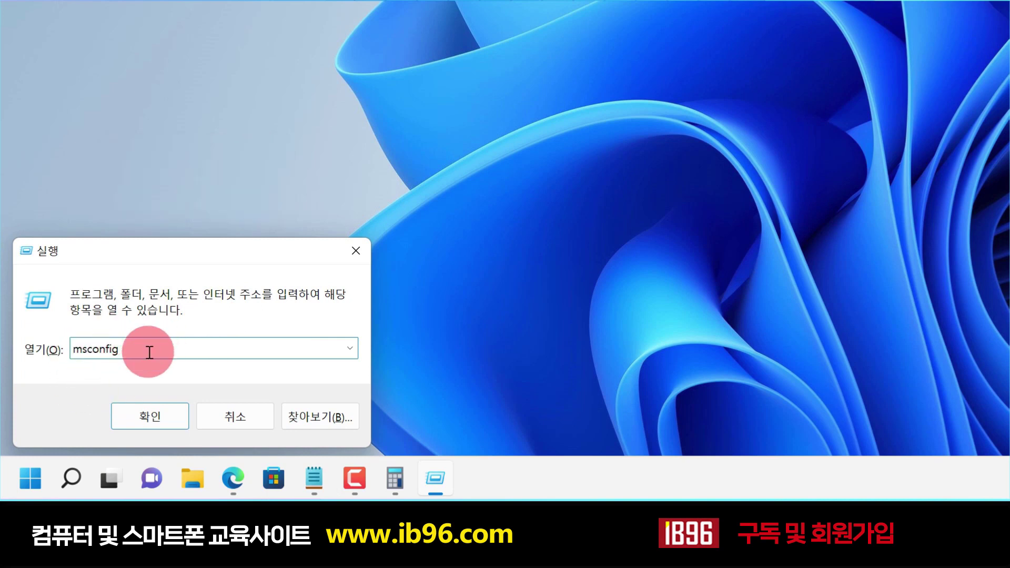
{"action": "left_click", "coordinate": [158, 413]}
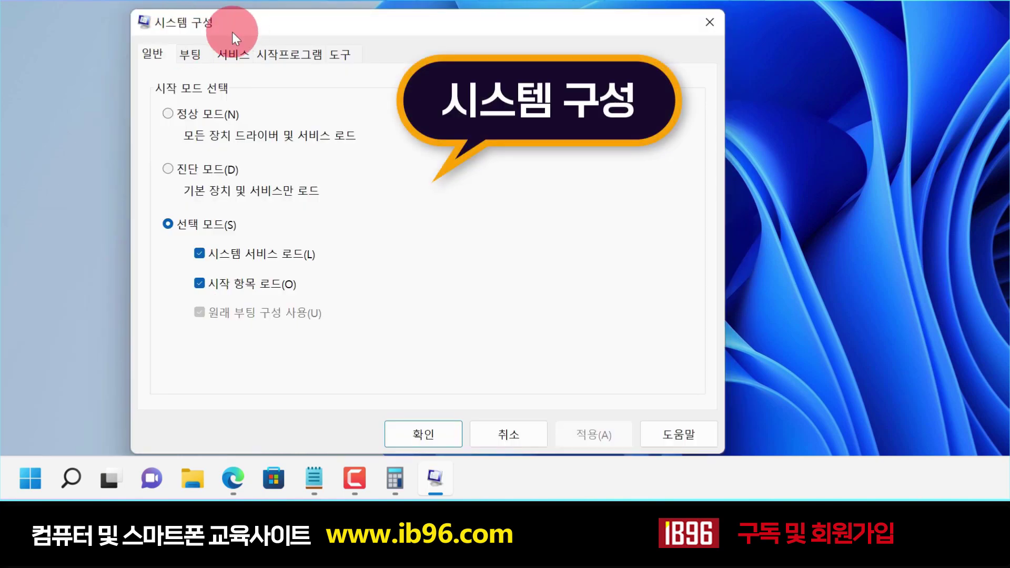
{"action": "left_click", "coordinate": [235, 55]}
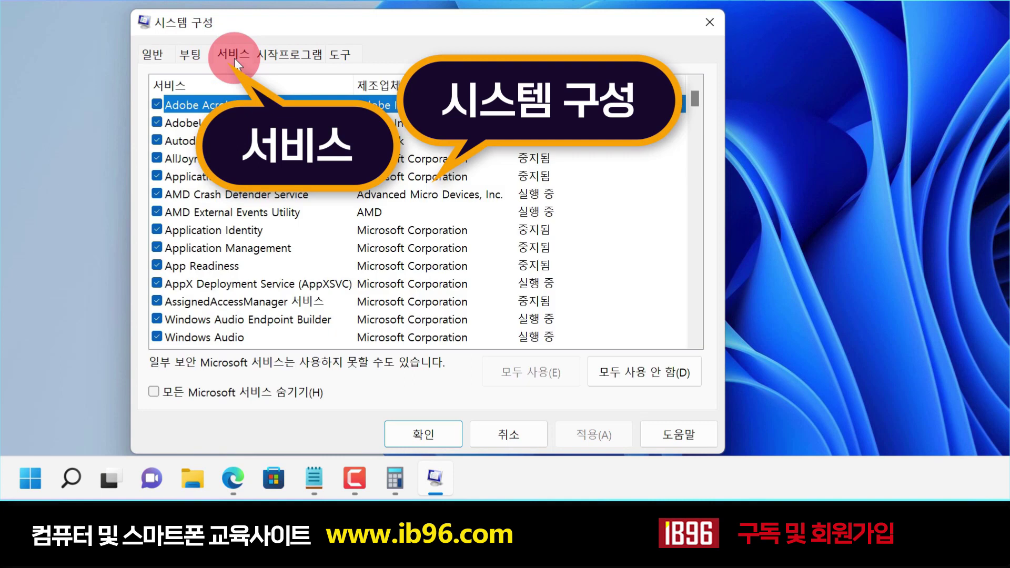
Step: Look through the services and hide all Microsoft services (모든 Microsoft 서비스 숨기기) from the list
{"action": "left_click", "coordinate": [308, 106]}
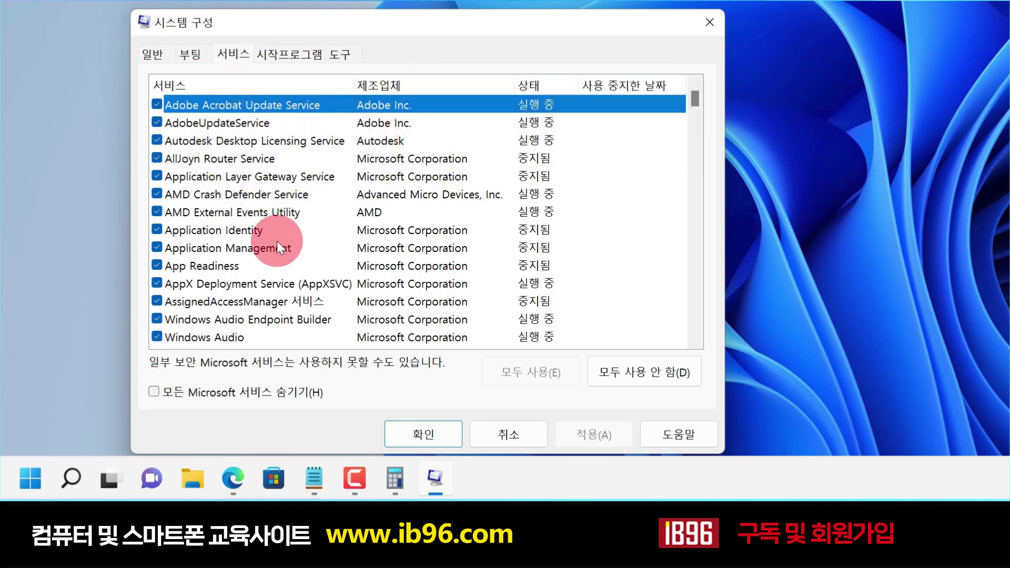
{"action": "scroll", "coordinate": [276, 276], "scroll_direction": "down", "scroll_amount": 3}
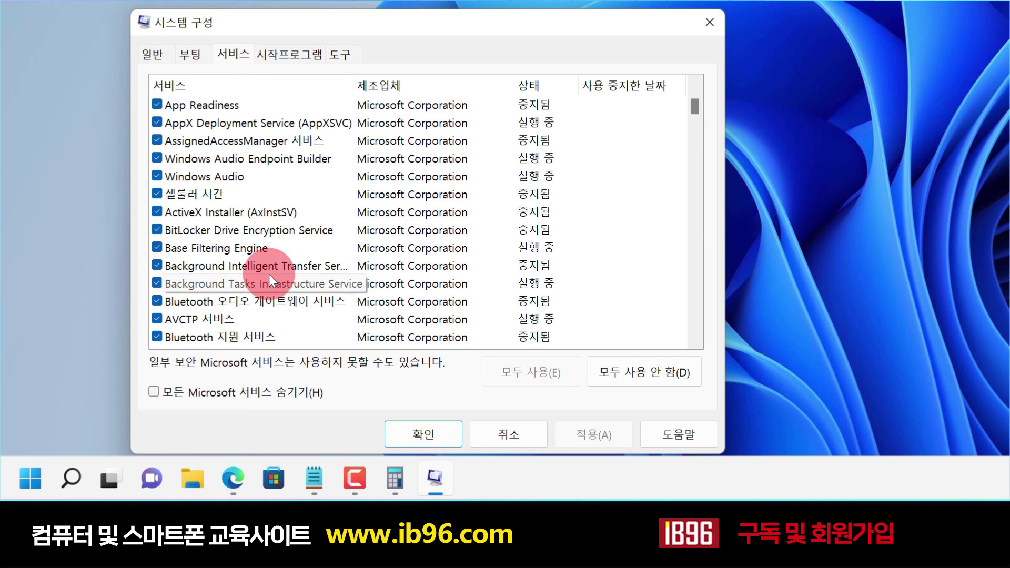
{"action": "scroll", "coordinate": [270, 274], "scroll_direction": "up", "scroll_amount": 3}
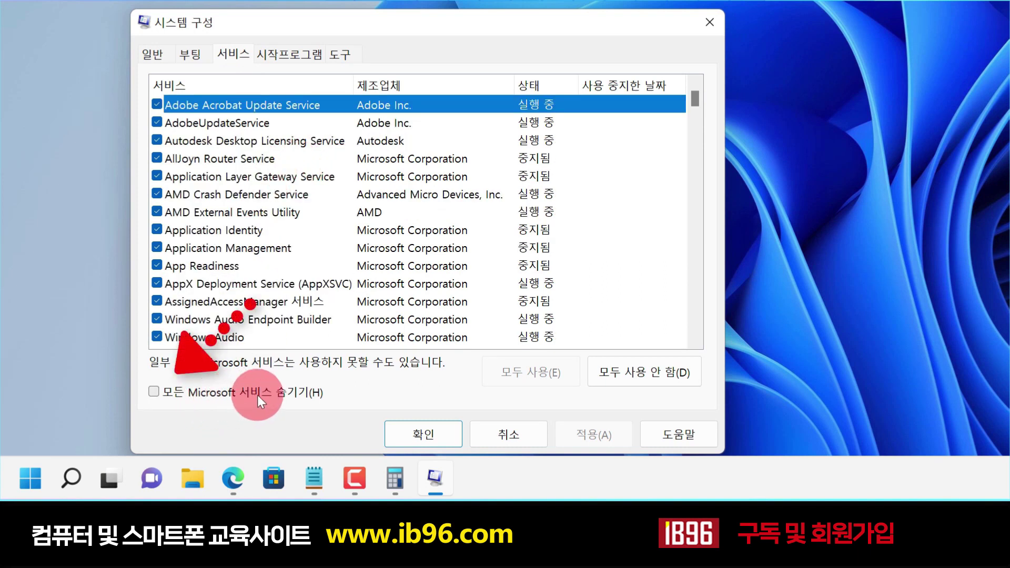
{"action": "left_click", "coordinate": [154, 393]}
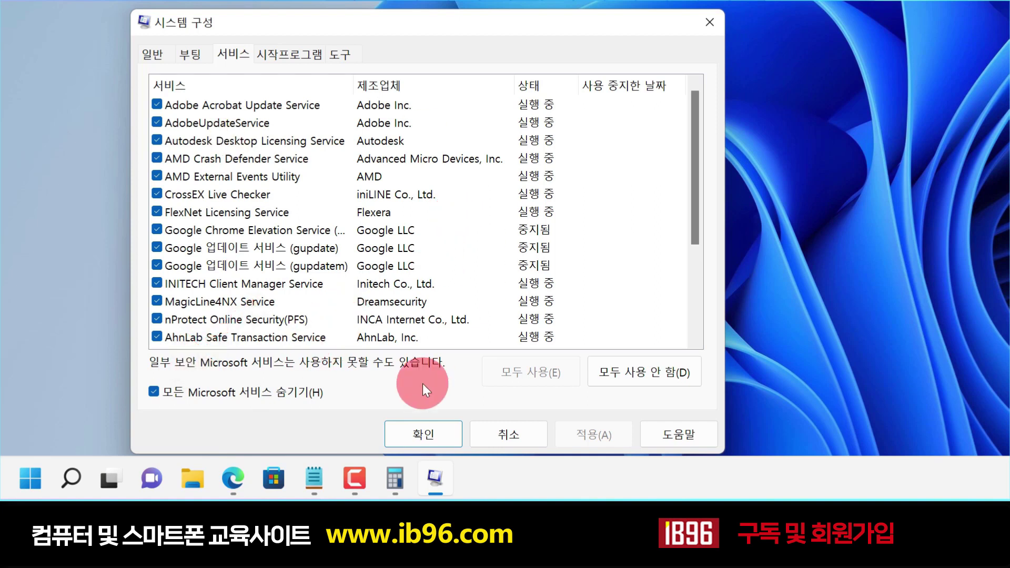
Step: Uncheck all the listed non-Microsoft services at once (모두 사용 안 함) and review the whole list
{"action": "left_click_drag", "start_coordinate": [693, 106], "coordinate": [674, 96]}
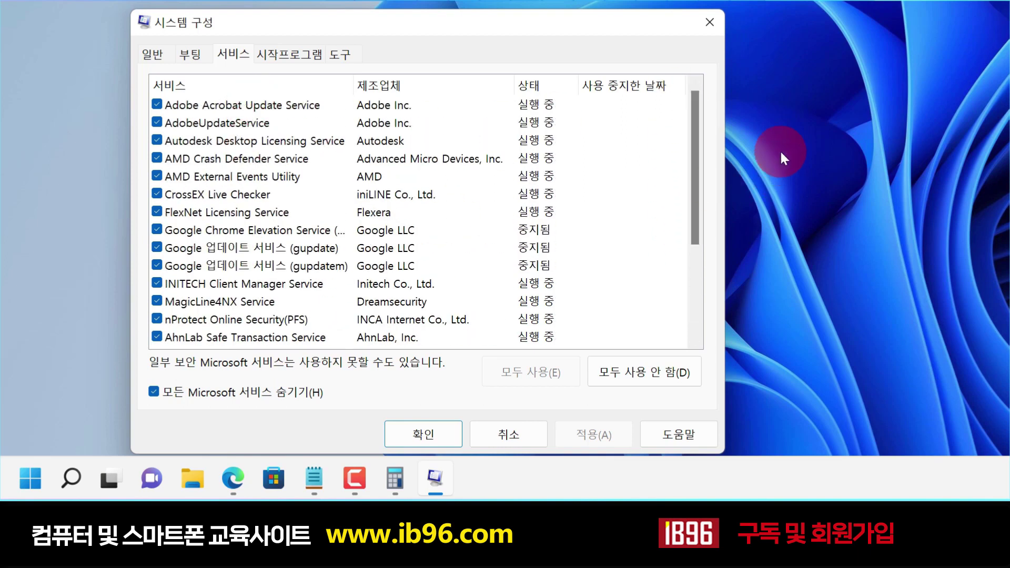
{"action": "left_click_drag", "start_coordinate": [698, 111], "coordinate": [652, 91]}
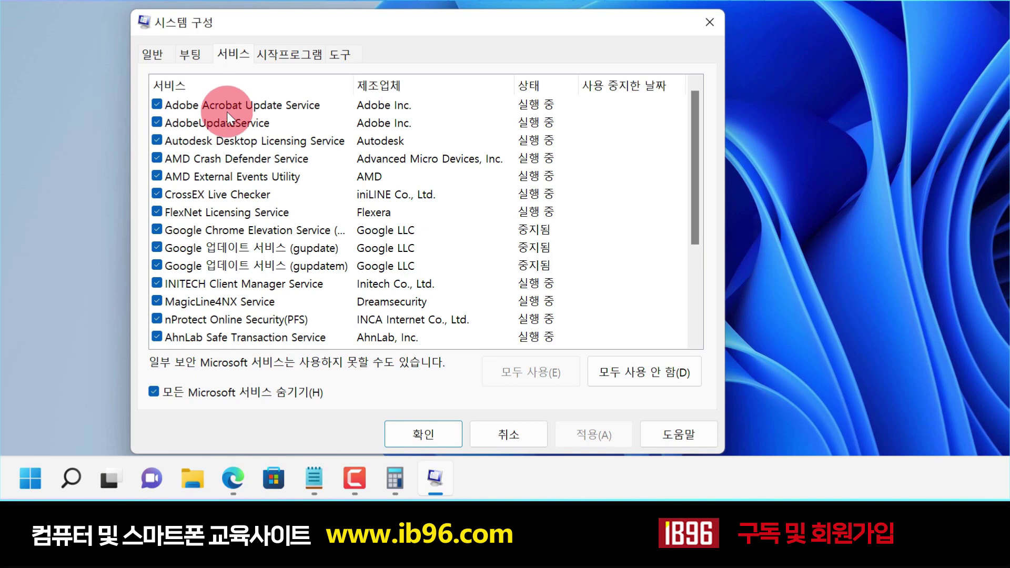
{"action": "scroll", "coordinate": [266, 247], "scroll_direction": "down", "scroll_amount": 2}
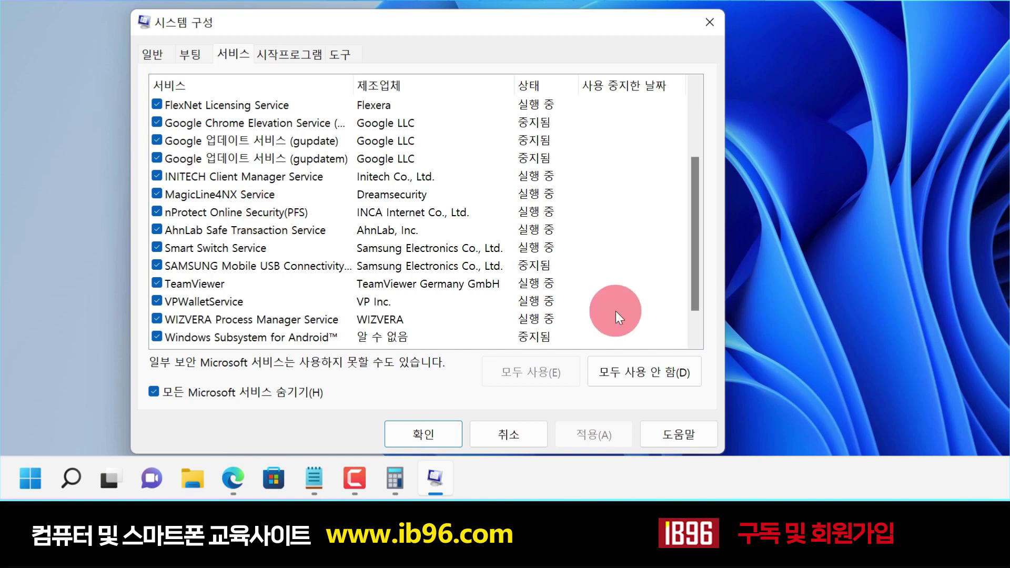
{"action": "left_click", "coordinate": [639, 374]}
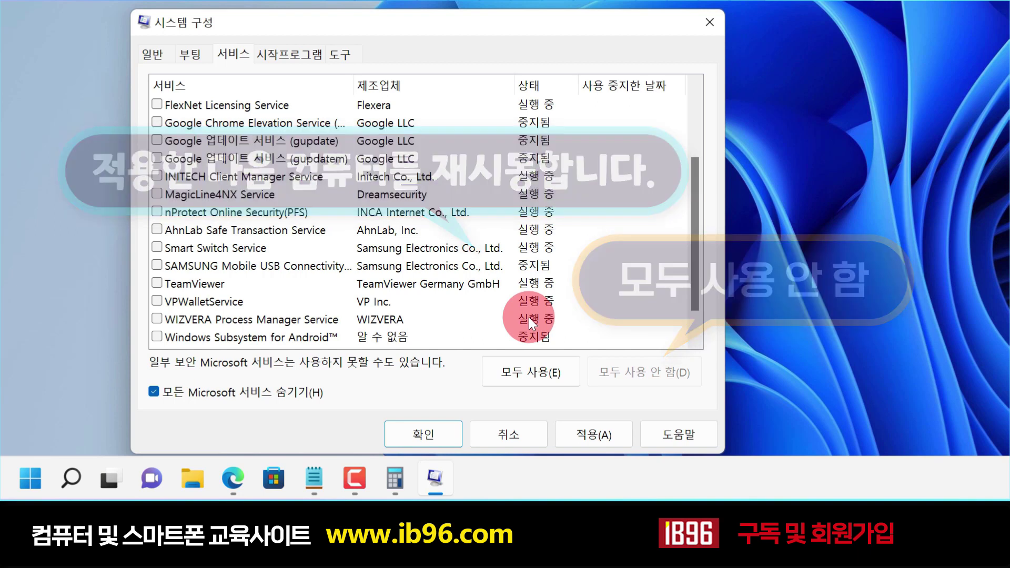
{"action": "scroll", "coordinate": [528, 318], "scroll_direction": "up", "scroll_amount": 2}
{"action": "left_click", "coordinate": [315, 103]}
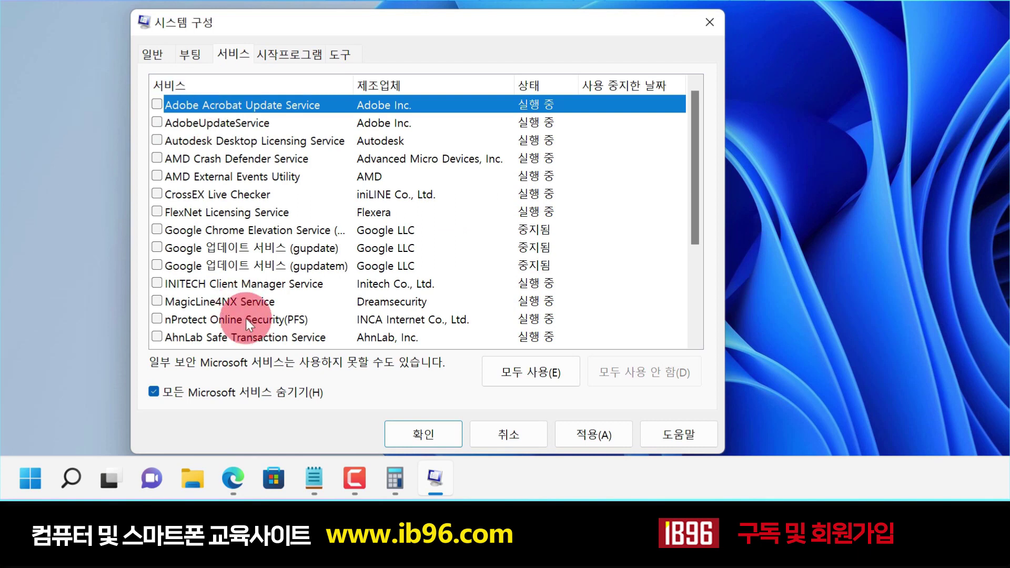
{"action": "scroll", "coordinate": [252, 316], "scroll_direction": "down", "scroll_amount": 2}
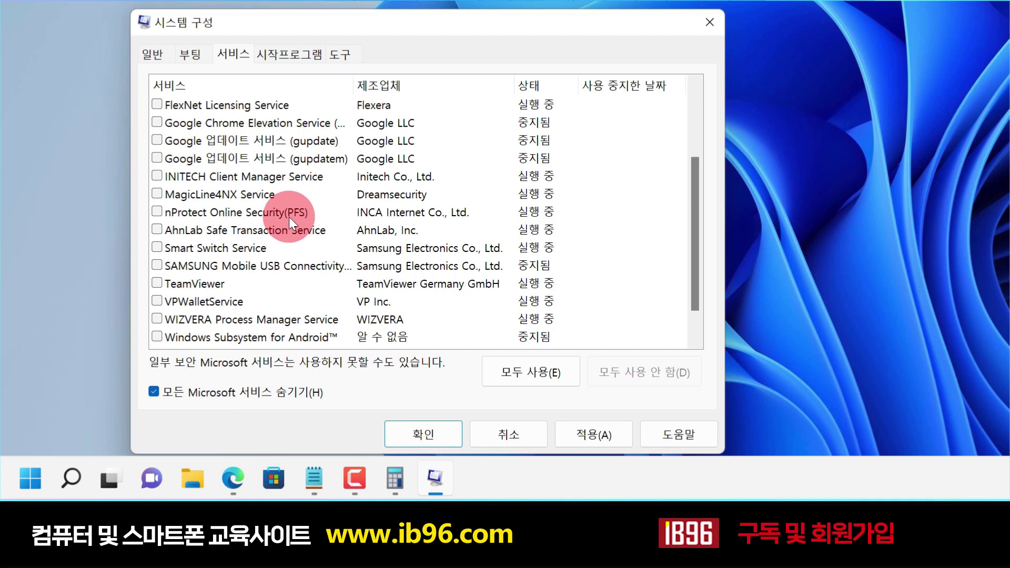
{"action": "scroll", "coordinate": [288, 217], "scroll_direction": "up", "scroll_amount": 2}
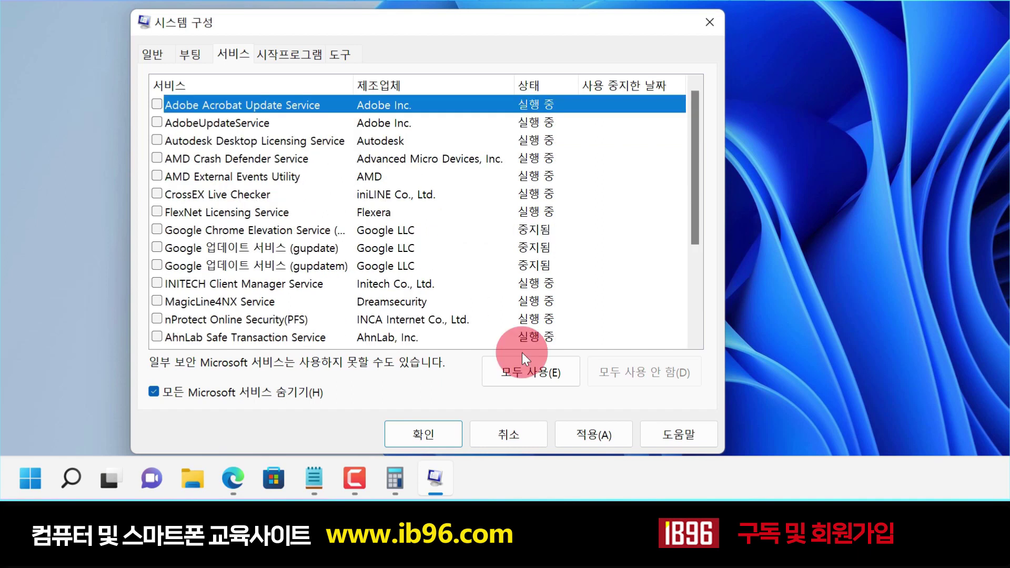
Step: Re-enable all the listed services (모두 사용), and switch Adobe Acrobat Update Service off and back on
{"action": "left_click", "coordinate": [539, 367]}
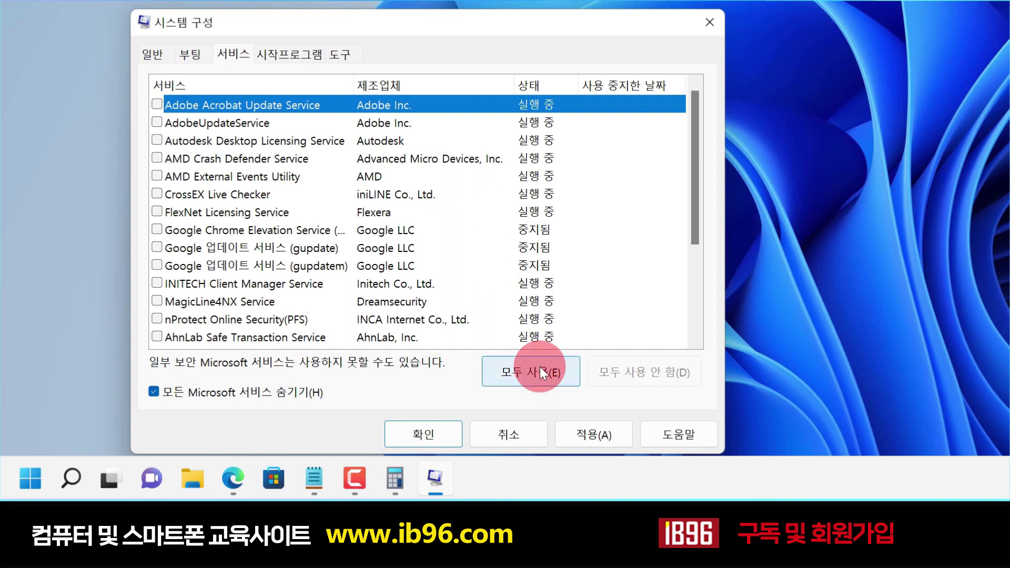
{"action": "left_click", "coordinate": [156, 105]}
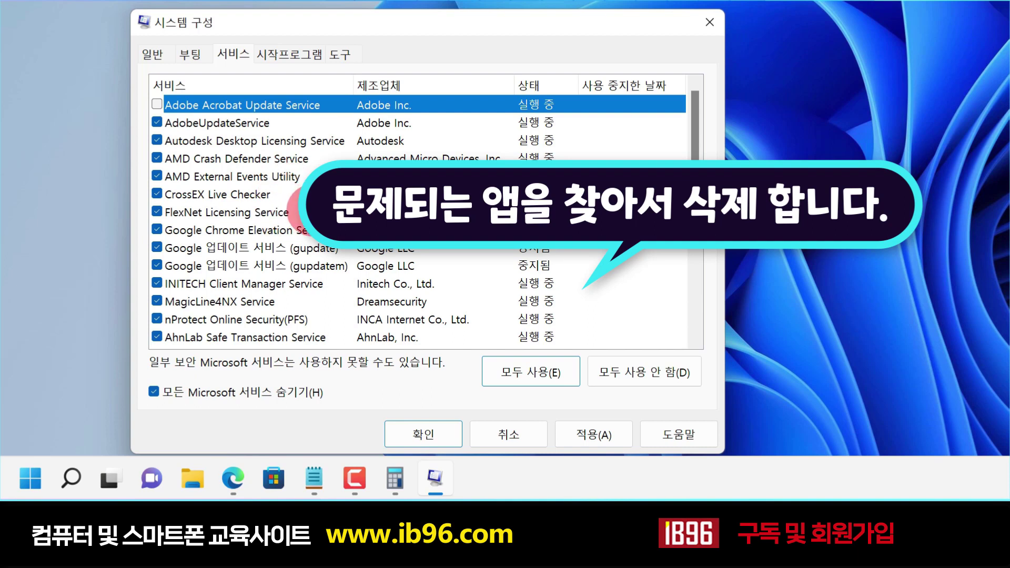
{"action": "left_click", "coordinate": [158, 104]}
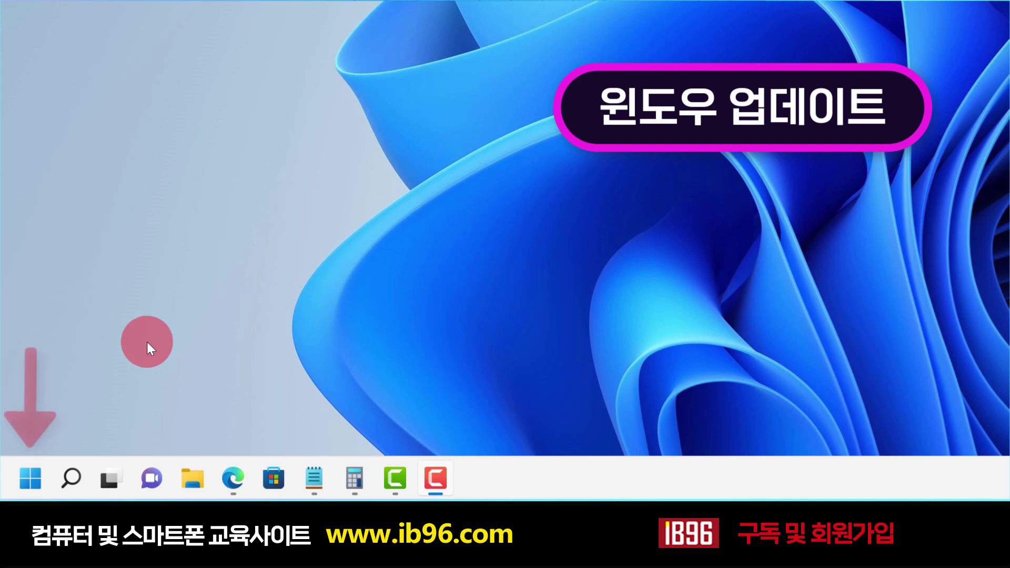
Step: Open the Windows Update (Windows 업데이트) page in Settings and check for updates (업데이트 확인)
{"action": "right_click", "coordinate": [23, 478]}
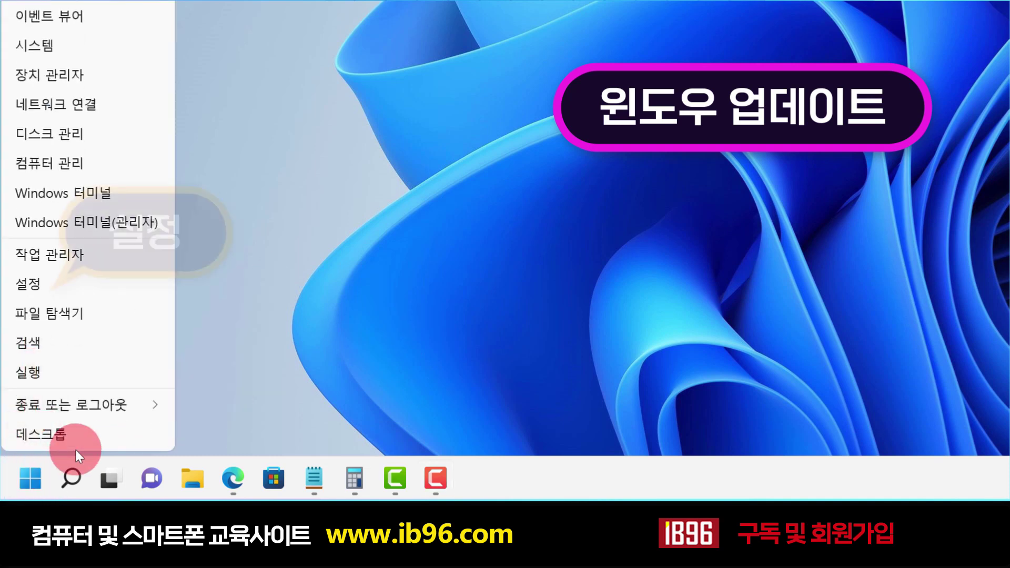
{"action": "left_click", "coordinate": [107, 283]}
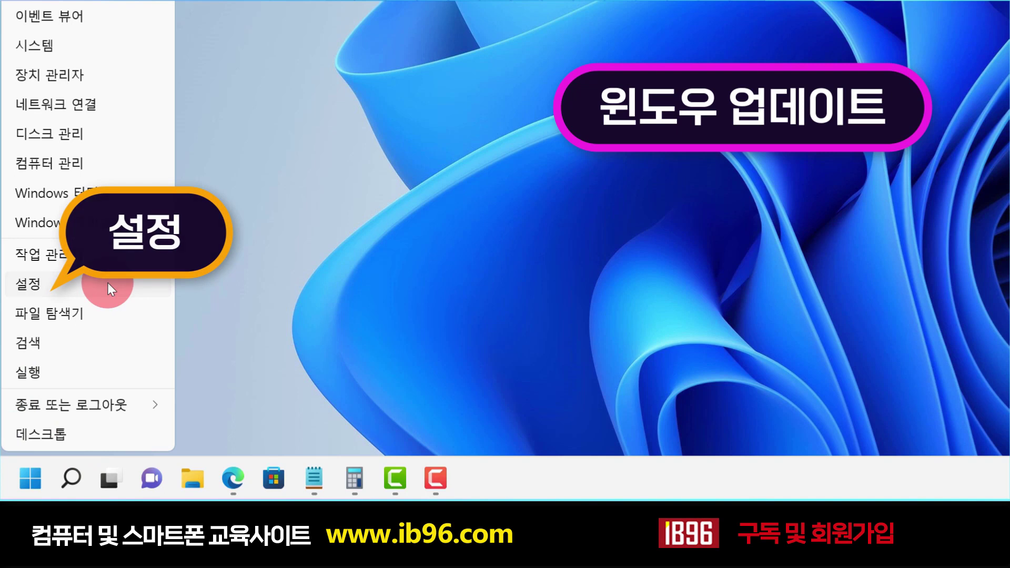
{"action": "scroll", "coordinate": [198, 300], "scroll_direction": "down", "scroll_amount": 3}
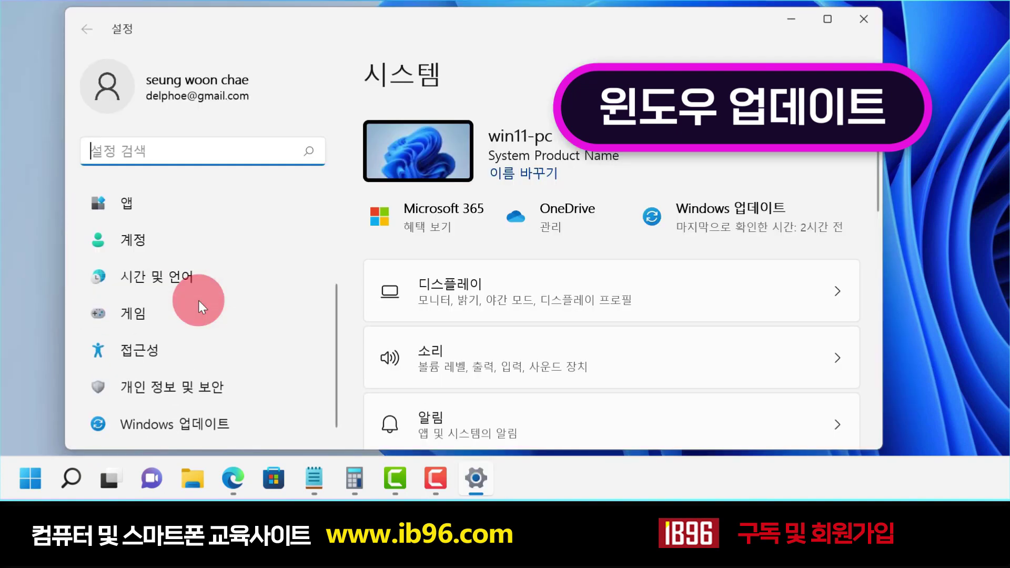
{"action": "left_click", "coordinate": [178, 432]}
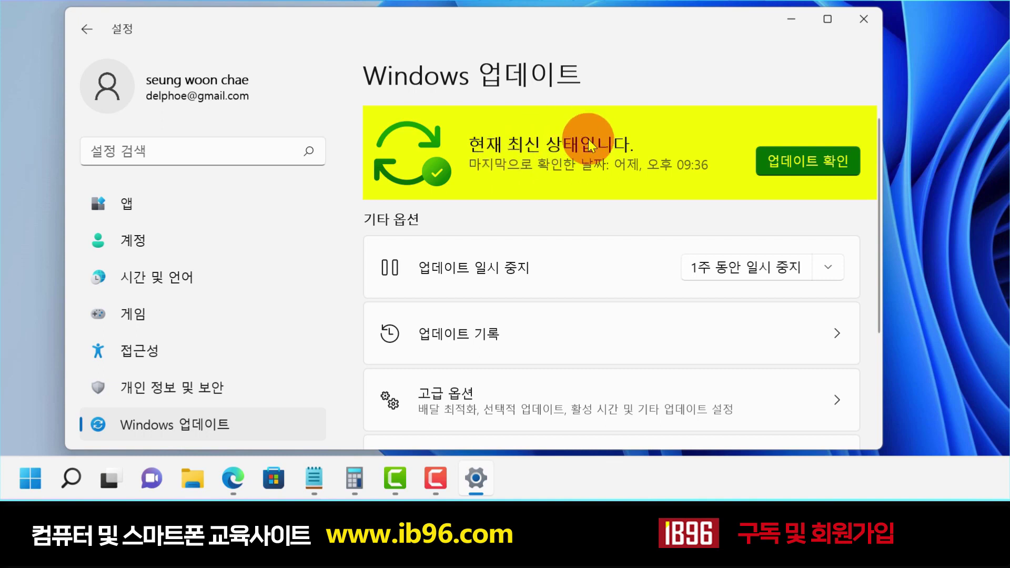
{"action": "left_click", "coordinate": [805, 168]}
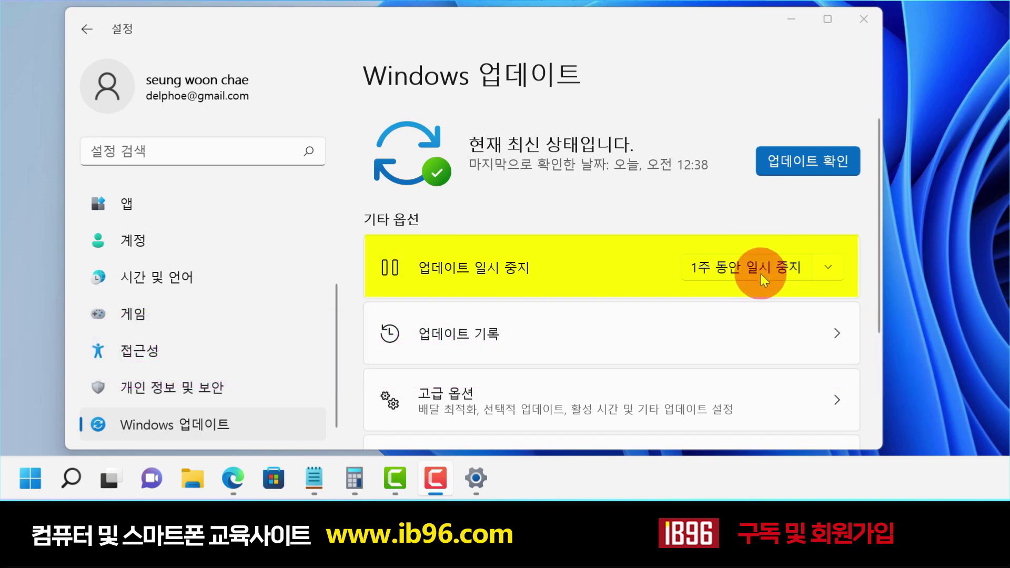
Step: Pause Windows updates for two weeks (2주 일시 중지) and resume them (업데이트 계속하기)
{"action": "left_click", "coordinate": [822, 266]}
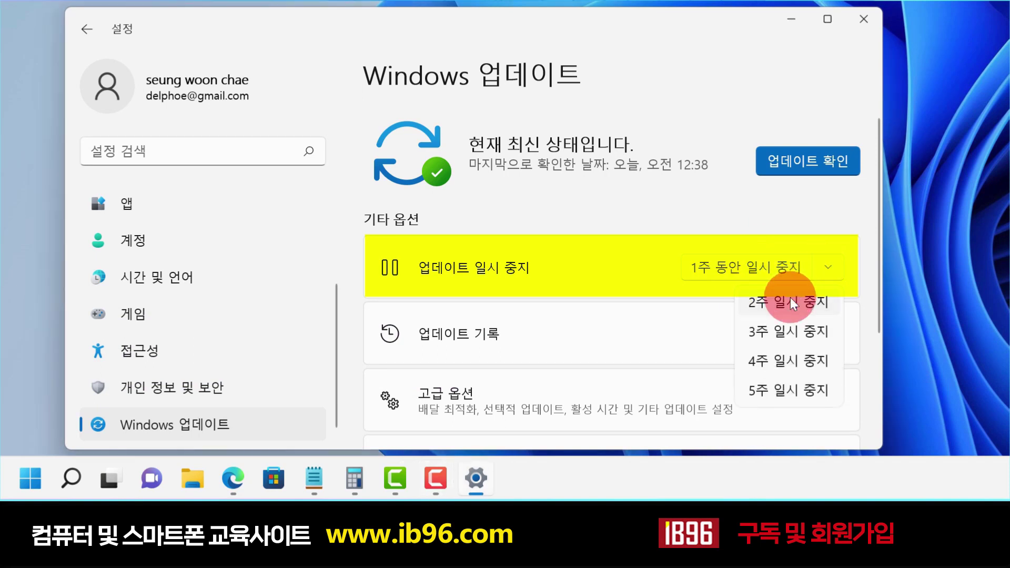
{"action": "left_click", "coordinate": [790, 297]}
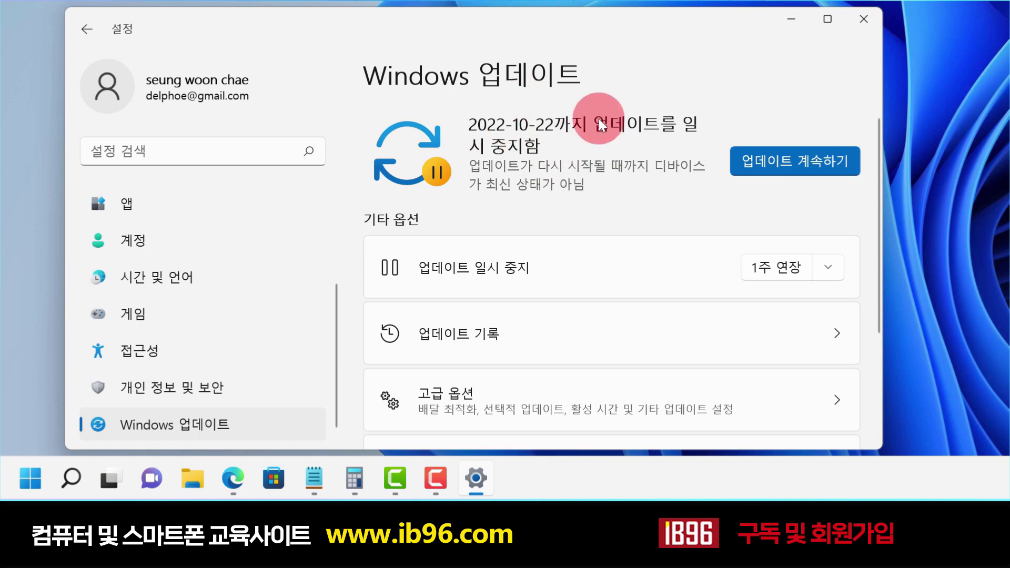
{"action": "left_click", "coordinate": [795, 163]}
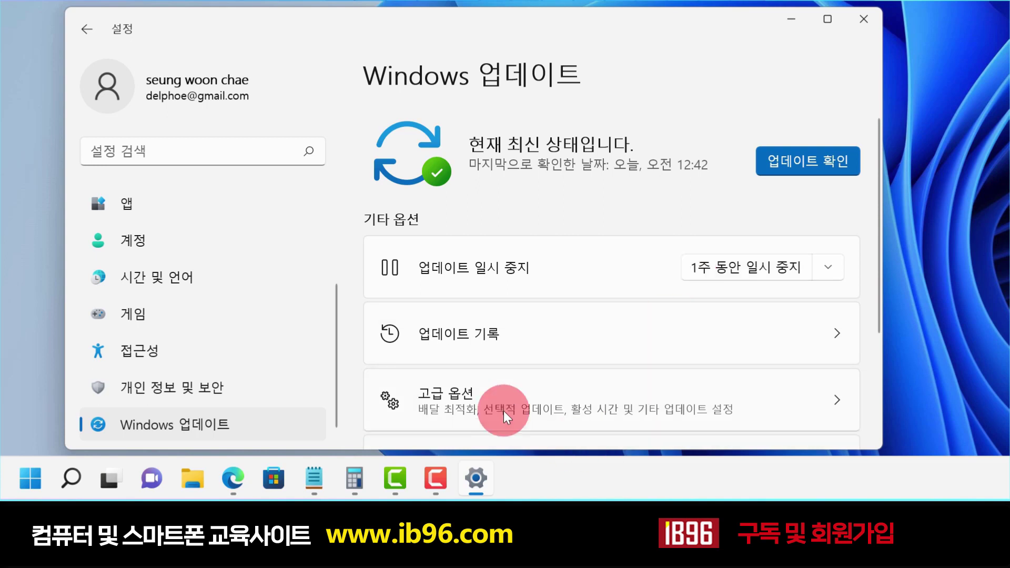
Step: Open the Windows Update advanced options (고급 옵션), and go to the storage management section of the System Storage (저장소) page
{"action": "left_click", "coordinate": [551, 397]}
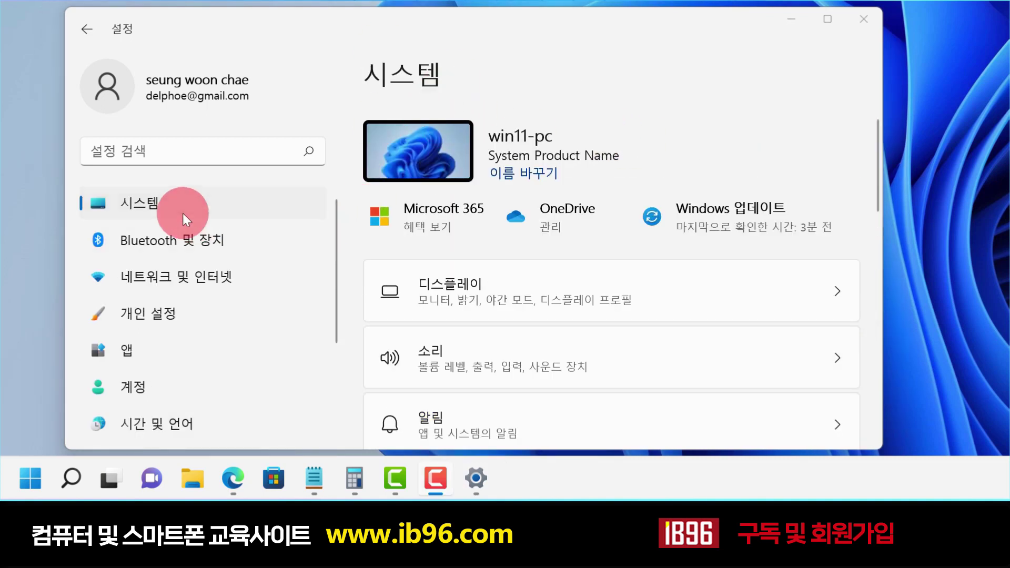
{"action": "left_click", "coordinate": [142, 201]}
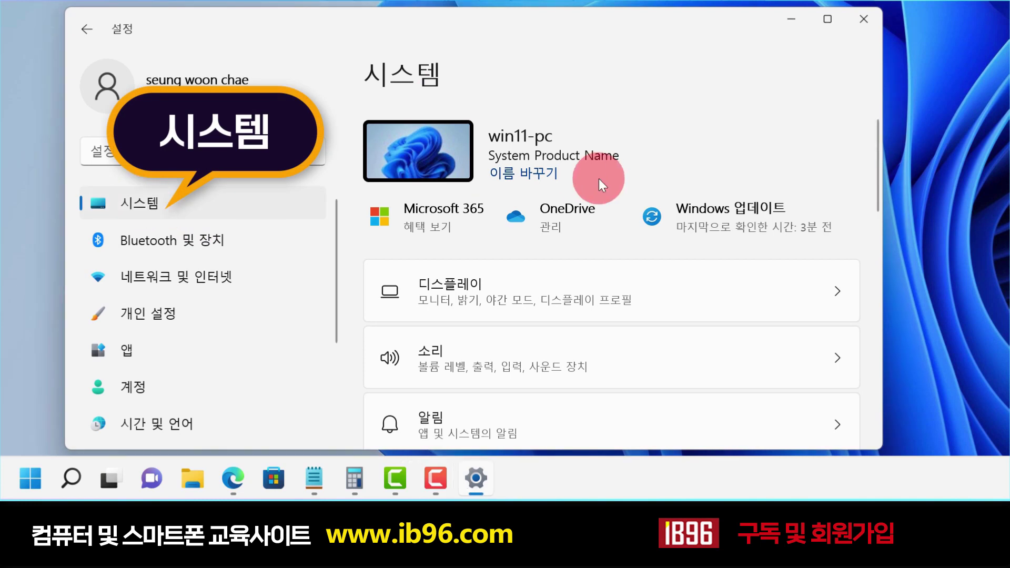
{"action": "scroll", "coordinate": [598, 178], "scroll_direction": "down", "scroll_amount": 2}
{"action": "scroll", "coordinate": [603, 158], "scroll_direction": "up", "scroll_amount": 1}
{"action": "scroll", "coordinate": [579, 237], "scroll_direction": "down", "scroll_amount": 3}
{"action": "scroll", "coordinate": [529, 369], "scroll_direction": "down", "scroll_amount": 2}
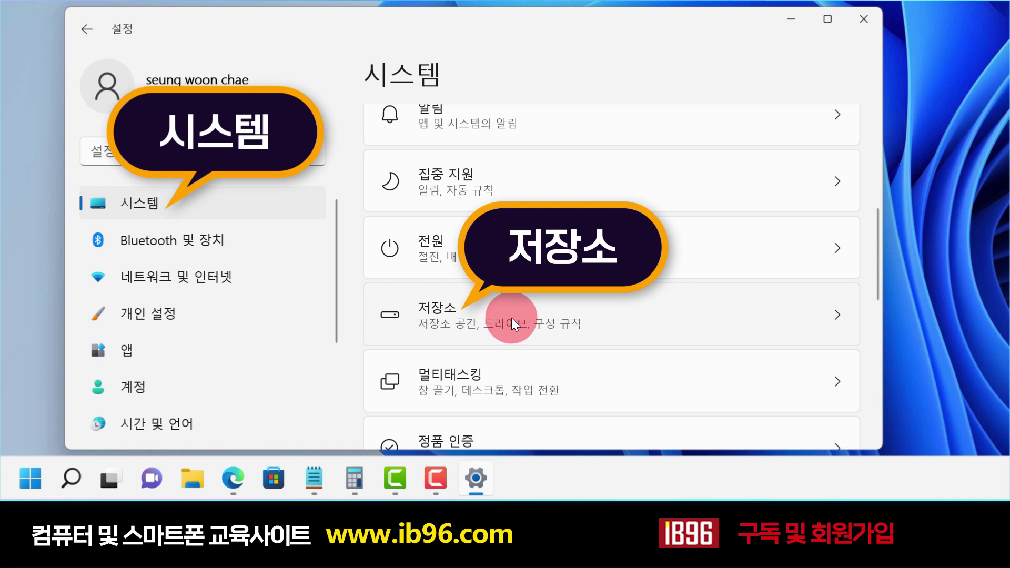
{"action": "left_click", "coordinate": [511, 318]}
{"action": "scroll", "coordinate": [571, 203], "scroll_direction": "down", "scroll_amount": 5}
{"action": "scroll", "coordinate": [570, 203], "scroll_direction": "down", "scroll_amount": 5}
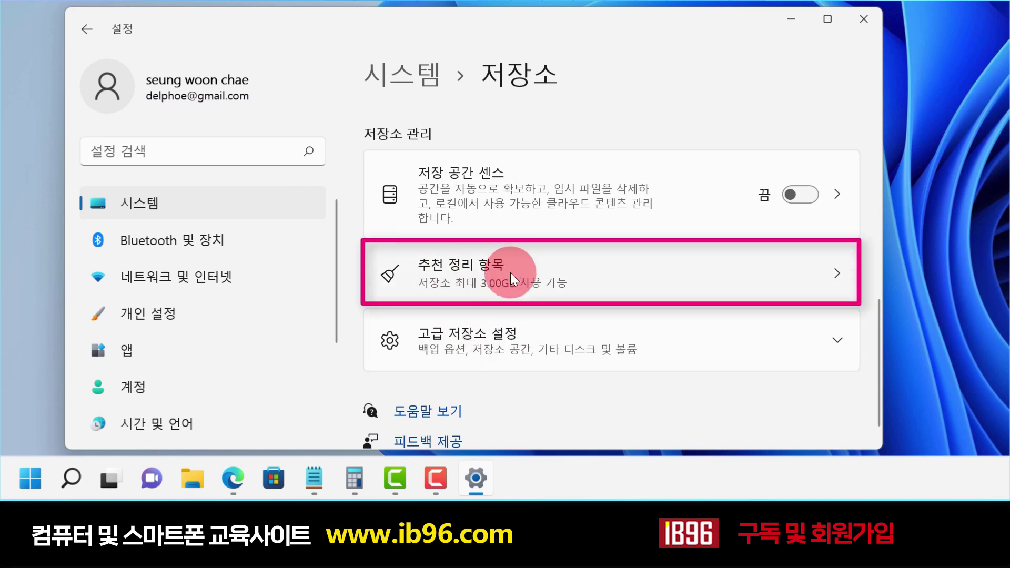
Step: Review the cleanup recommendations (추천 정리 항목), including large or unused files and temporary files (임시 파일), and close Settings
{"action": "left_click", "coordinate": [835, 274]}
{"action": "scroll", "coordinate": [579, 221], "scroll_direction": "down", "scroll_amount": 2}
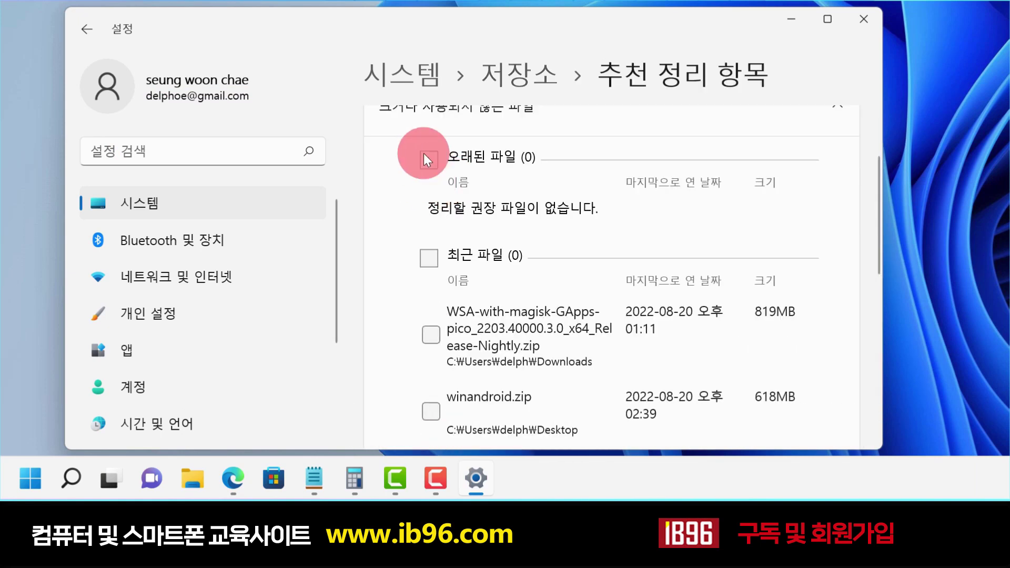
{"action": "scroll", "coordinate": [519, 234], "scroll_direction": "up", "scroll_amount": 2}
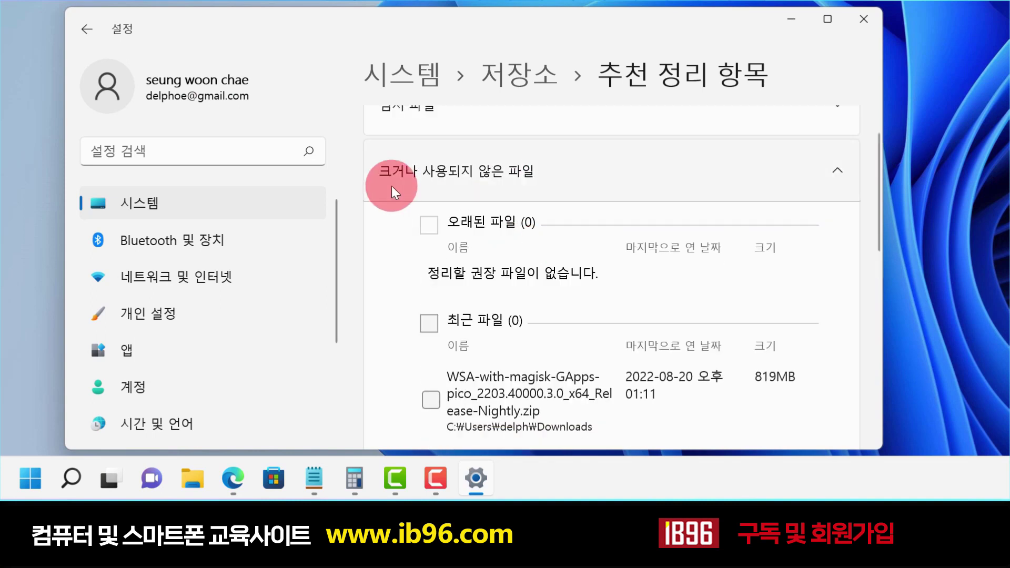
{"action": "scroll", "coordinate": [572, 291], "scroll_direction": "down", "scroll_amount": 6}
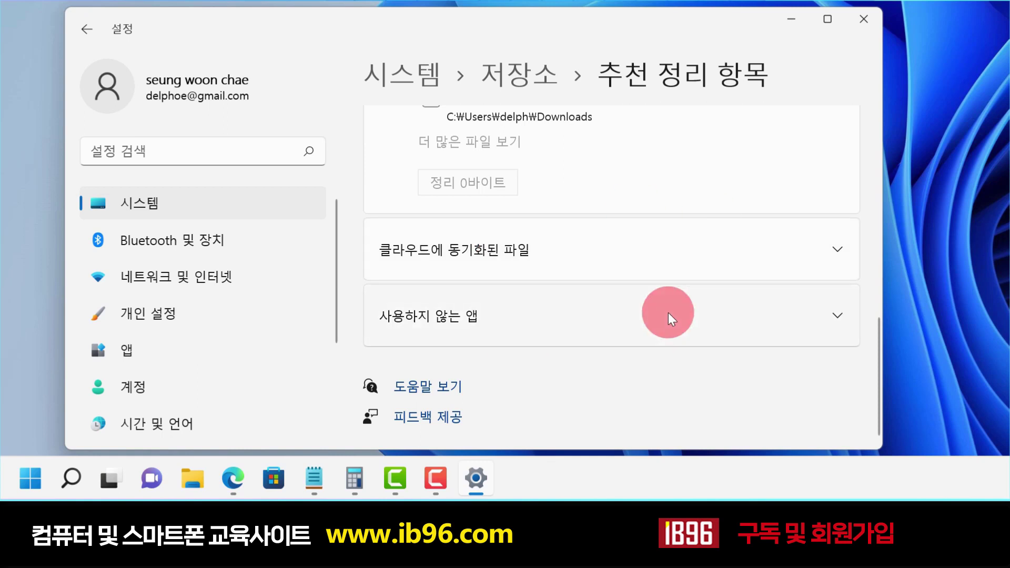
{"action": "scroll", "coordinate": [567, 321], "scroll_direction": "up", "scroll_amount": 6}
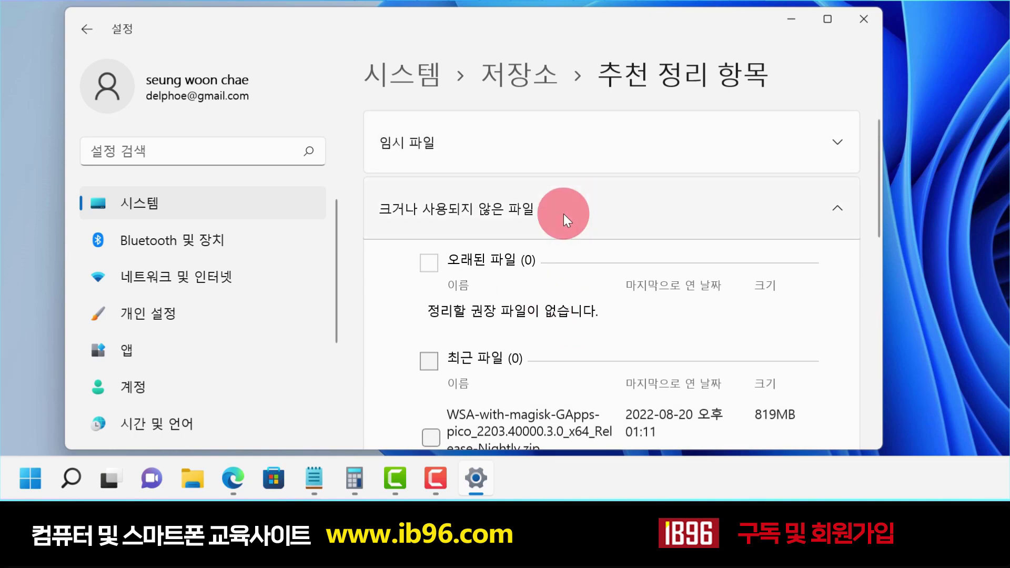
{"action": "left_click", "coordinate": [680, 154]}
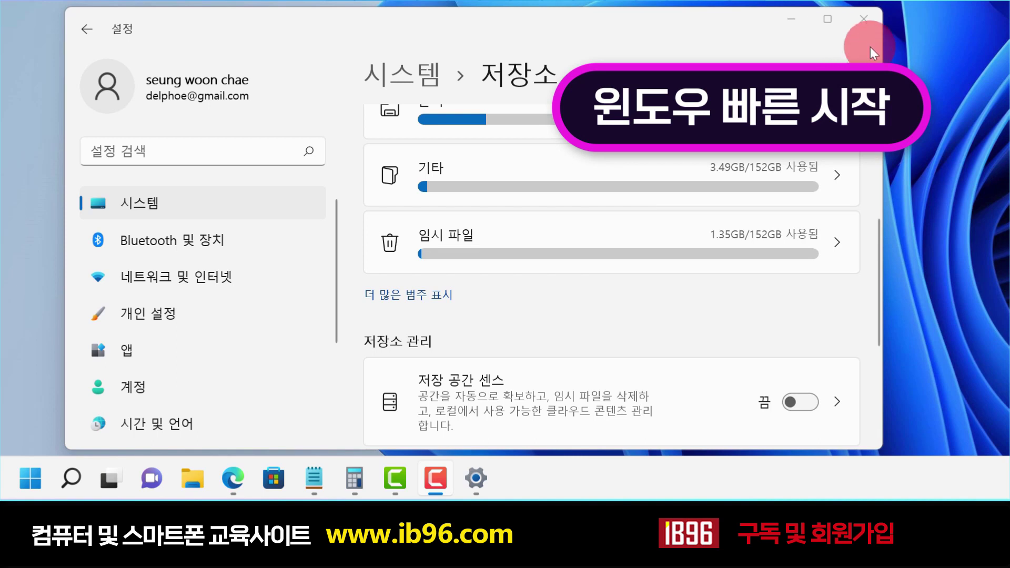
{"action": "left_click", "coordinate": [868, 23]}
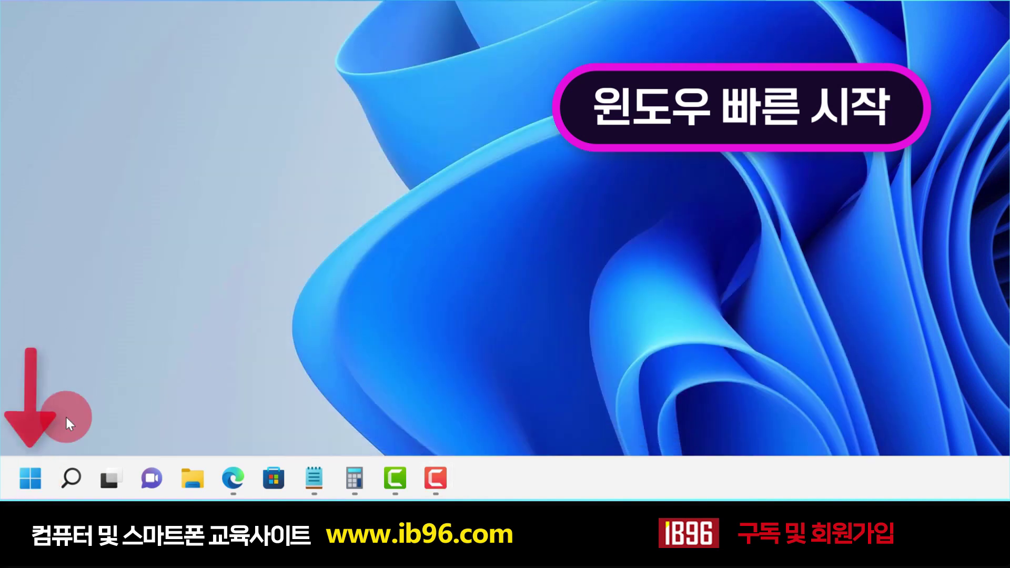
{"action": "right_click", "coordinate": [30, 478]}
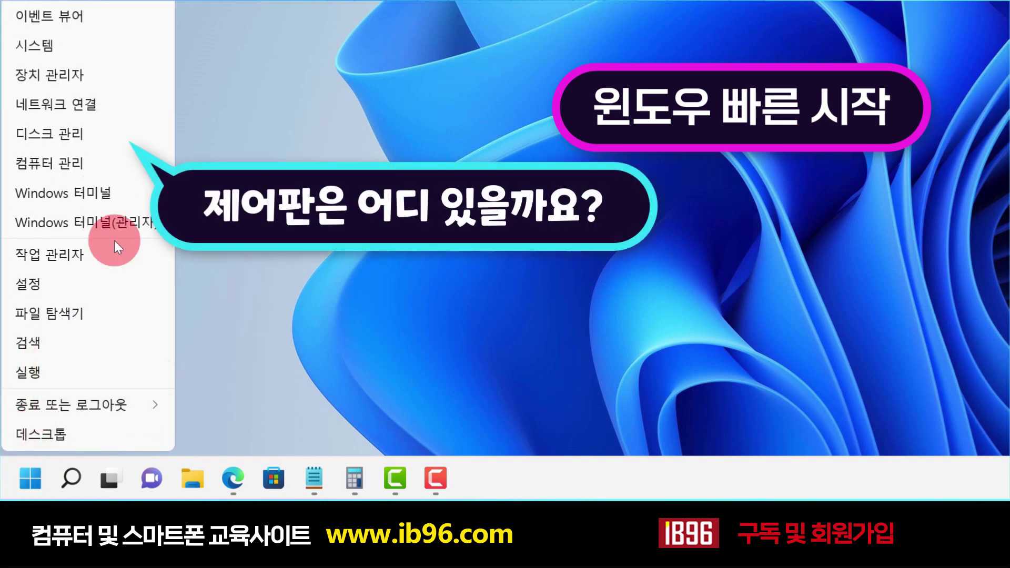
{"action": "left_click", "coordinate": [212, 314]}
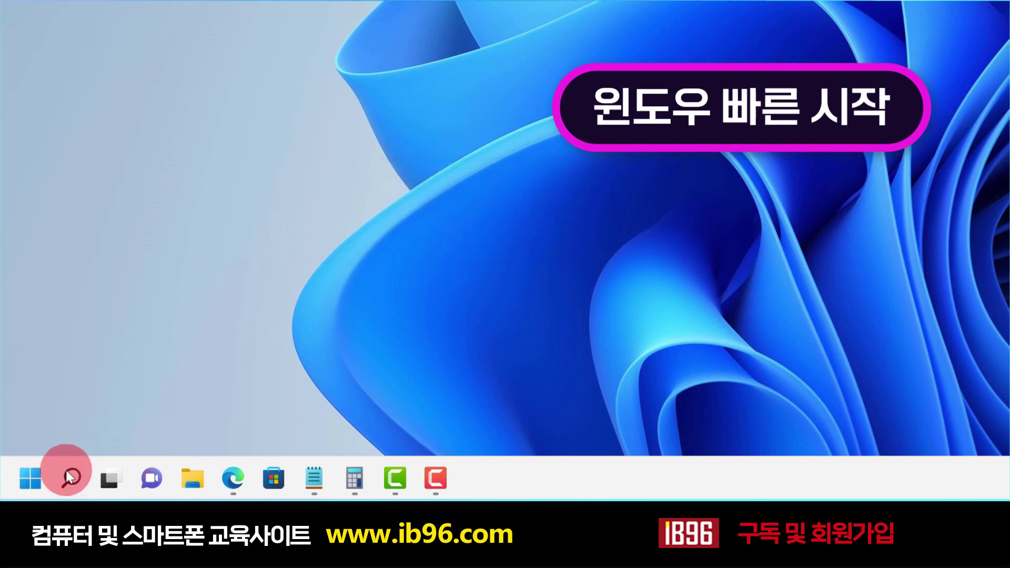
{"action": "left_click", "coordinate": [21, 487]}
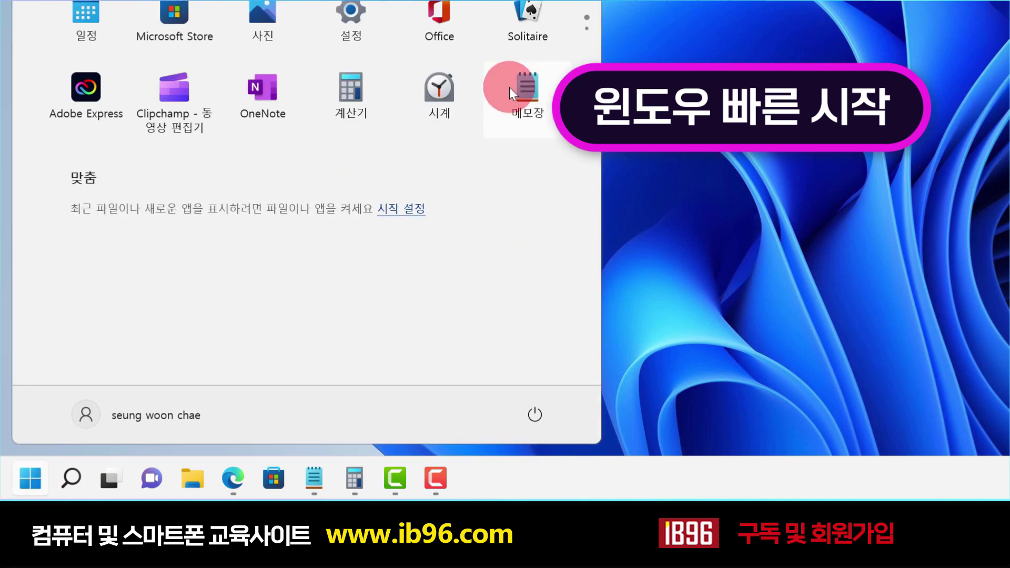
{"action": "left_click", "coordinate": [531, 1]}
{"action": "scroll", "coordinate": [218, 260], "scroll_direction": "down", "scroll_amount": 10}
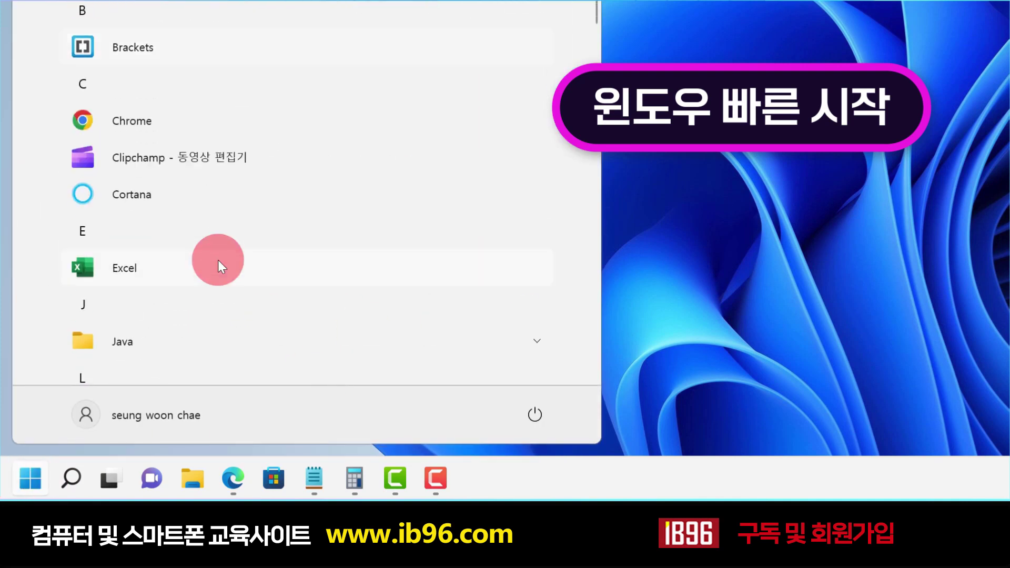
{"action": "left_click", "coordinate": [722, 250]}
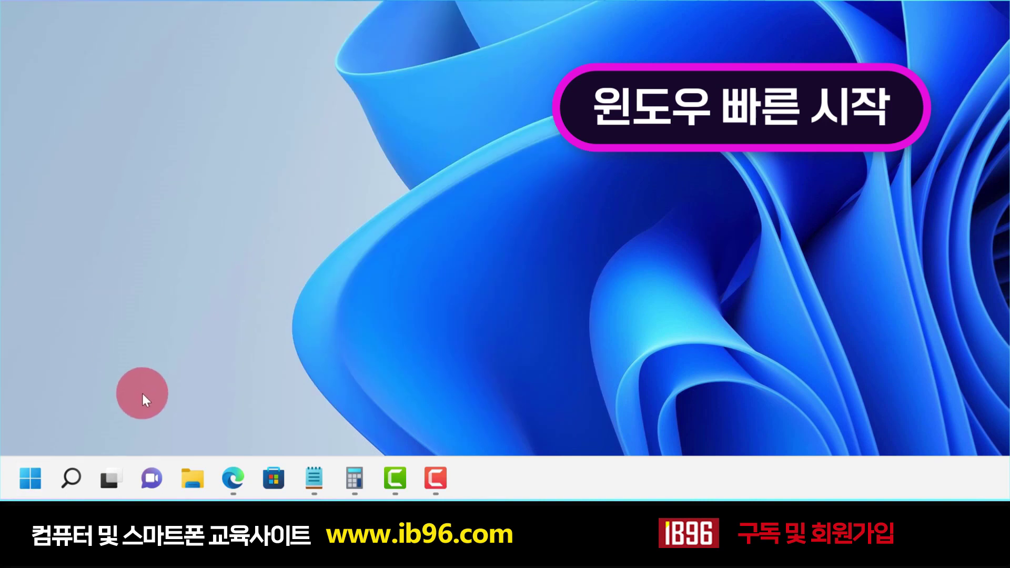
Step: Run control to open the Control Panel, and open the power button action settings (전원 단추 동작 변경) under System and Security
{"action": "key", "text": "super+r"}
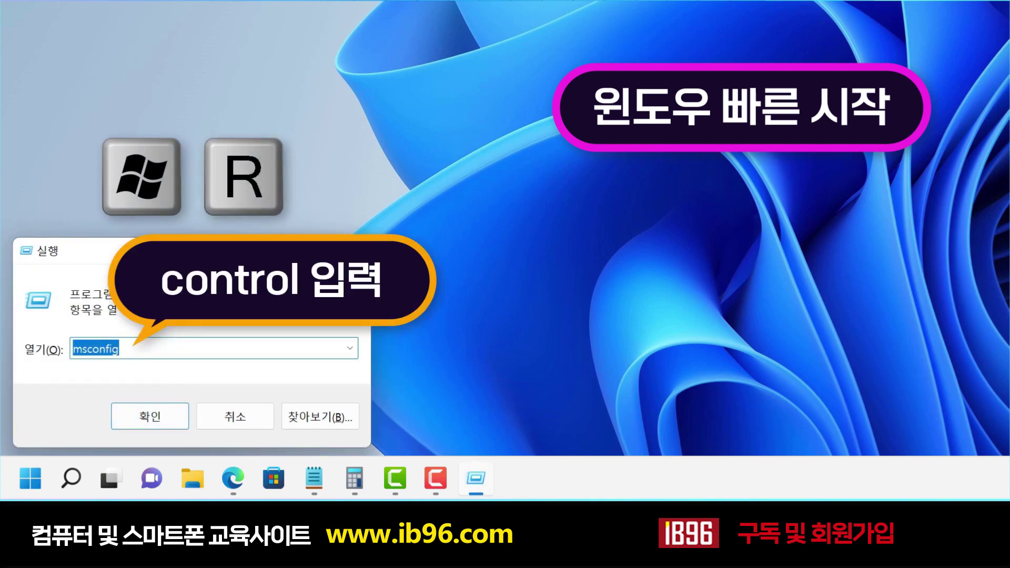
{"action": "type", "text": "control"}
{"action": "left_click", "coordinate": [141, 419]}
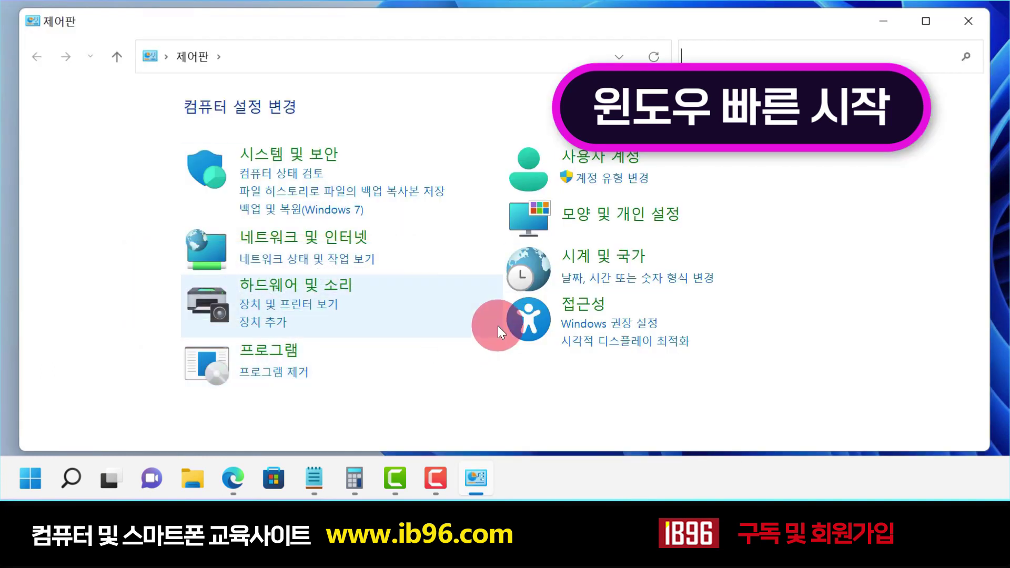
{"action": "left_click", "coordinate": [287, 158]}
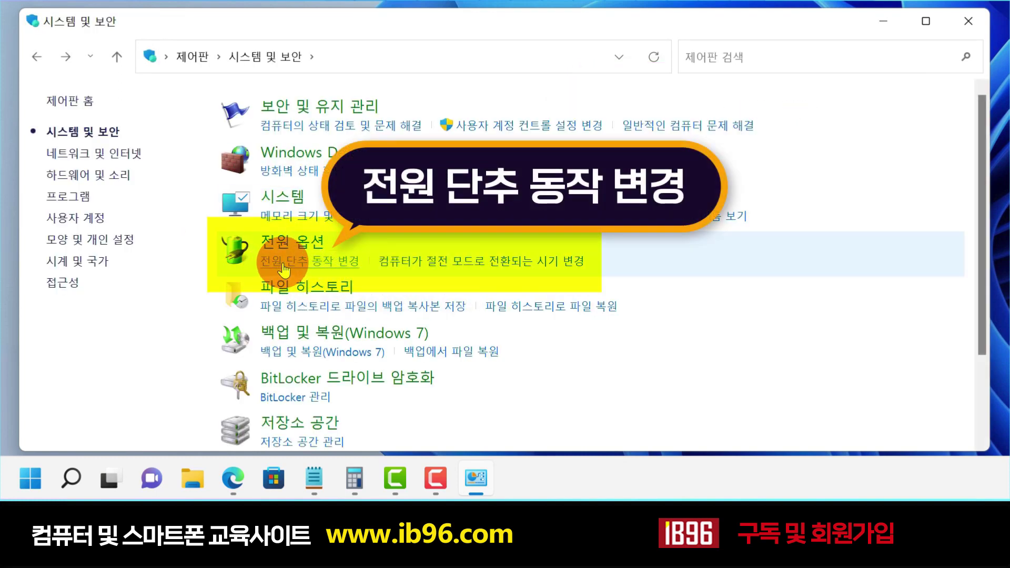
{"action": "left_click", "coordinate": [324, 265]}
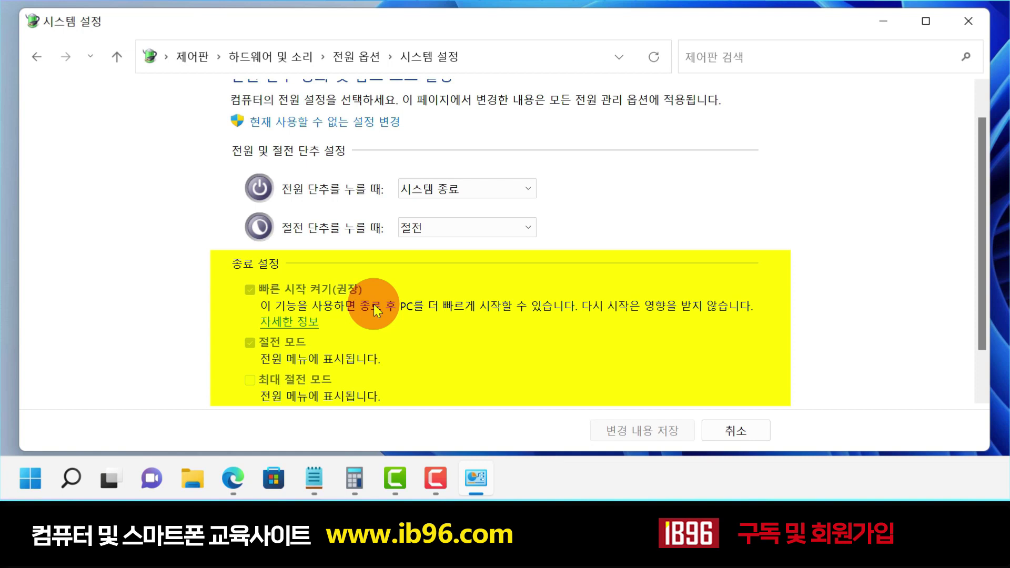
Step: Unlock the currently unavailable power settings (현재 사용할 수 없는 설정 변경) and uncheck fast startup (빠른 시작 켜기)
{"action": "scroll", "coordinate": [268, 276], "scroll_direction": "down", "scroll_amount": 1}
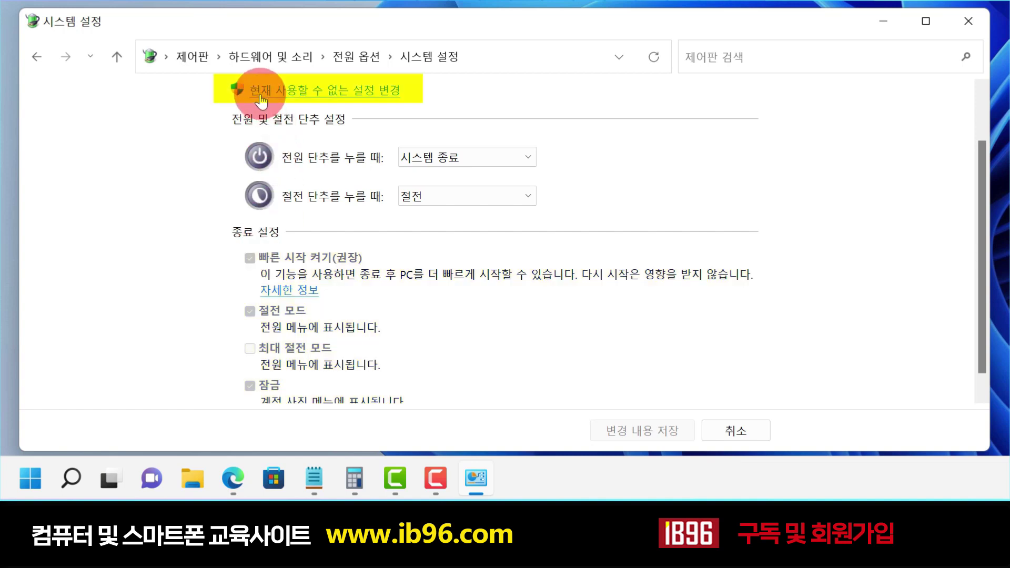
{"action": "left_click", "coordinate": [375, 94]}
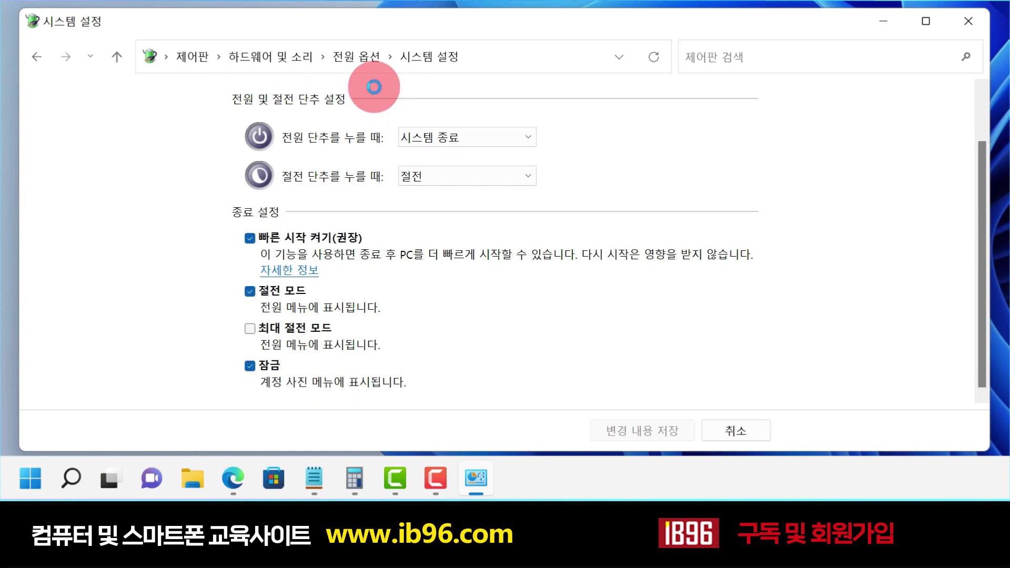
{"action": "left_click", "coordinate": [250, 238]}
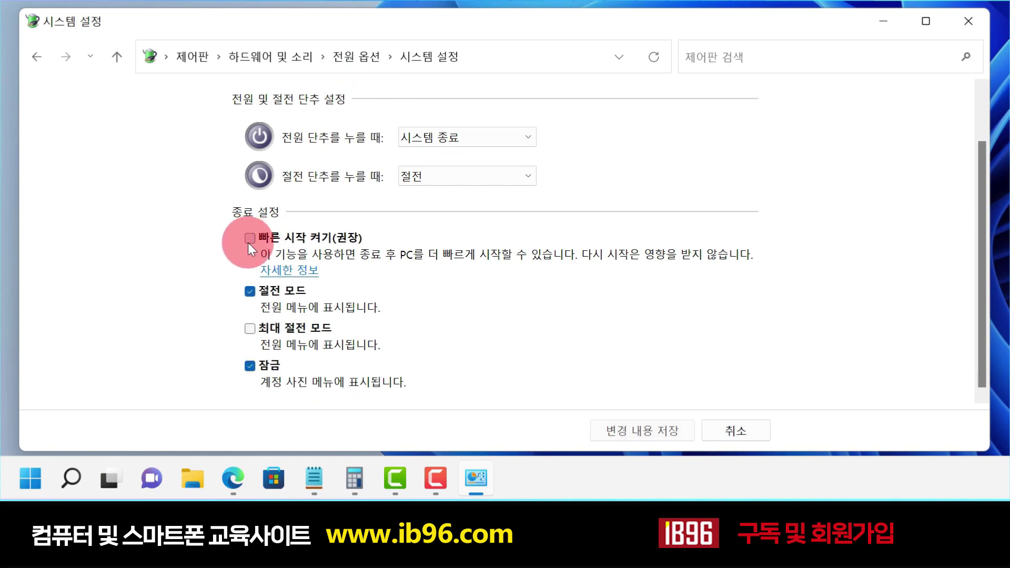